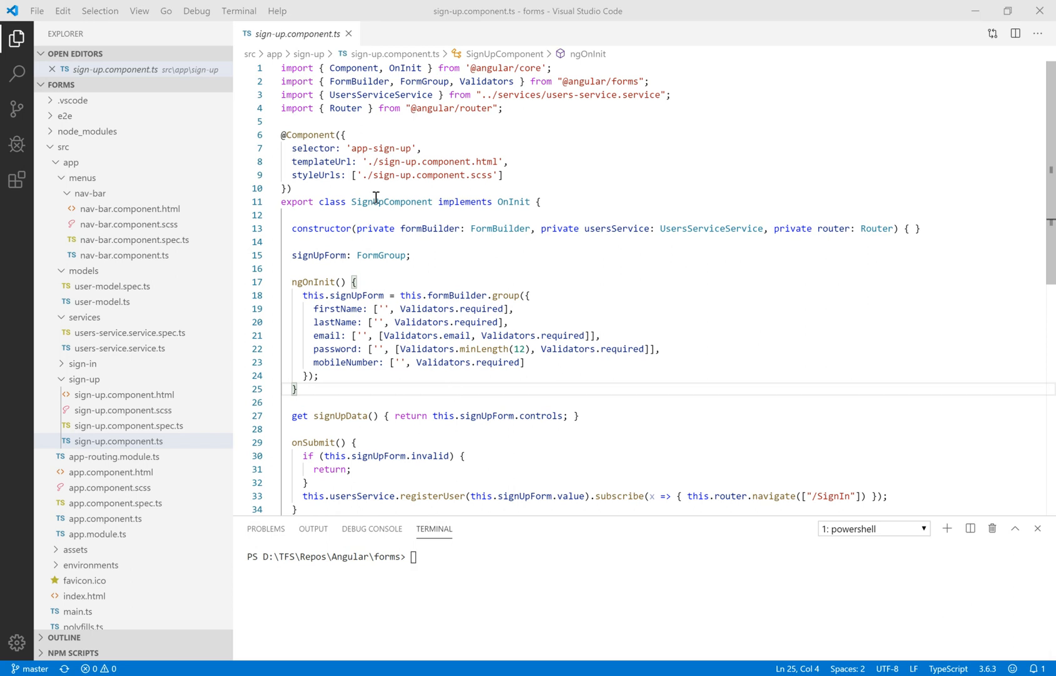
- Close the sign-up.component.ts tab and collapse the menus and services folders
left_click(349, 34)
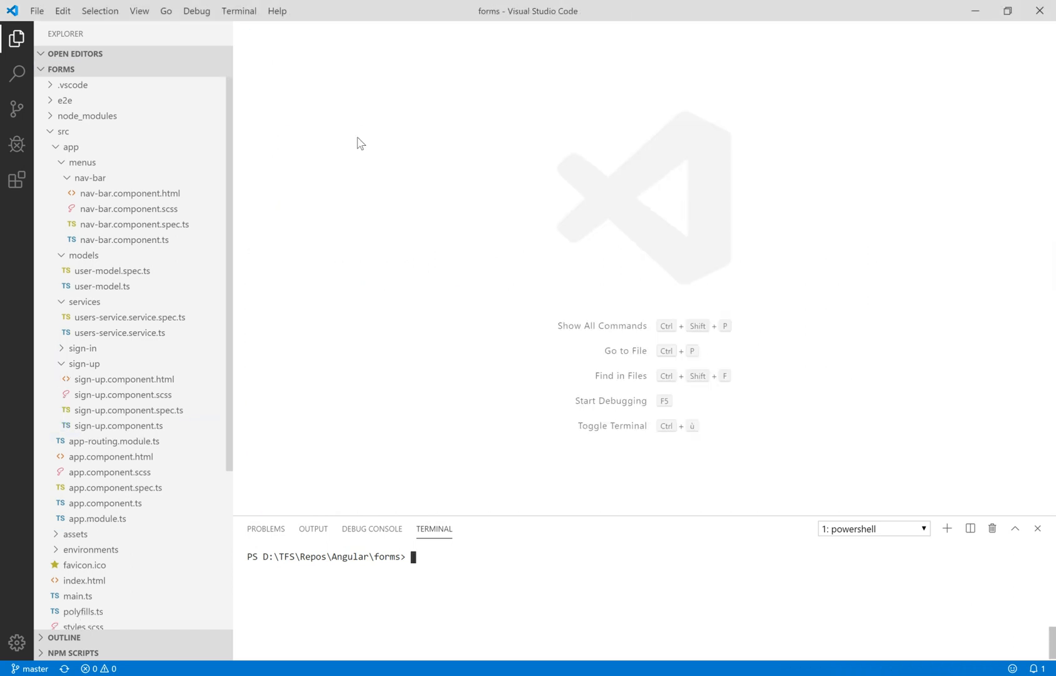
left_click(89, 177)
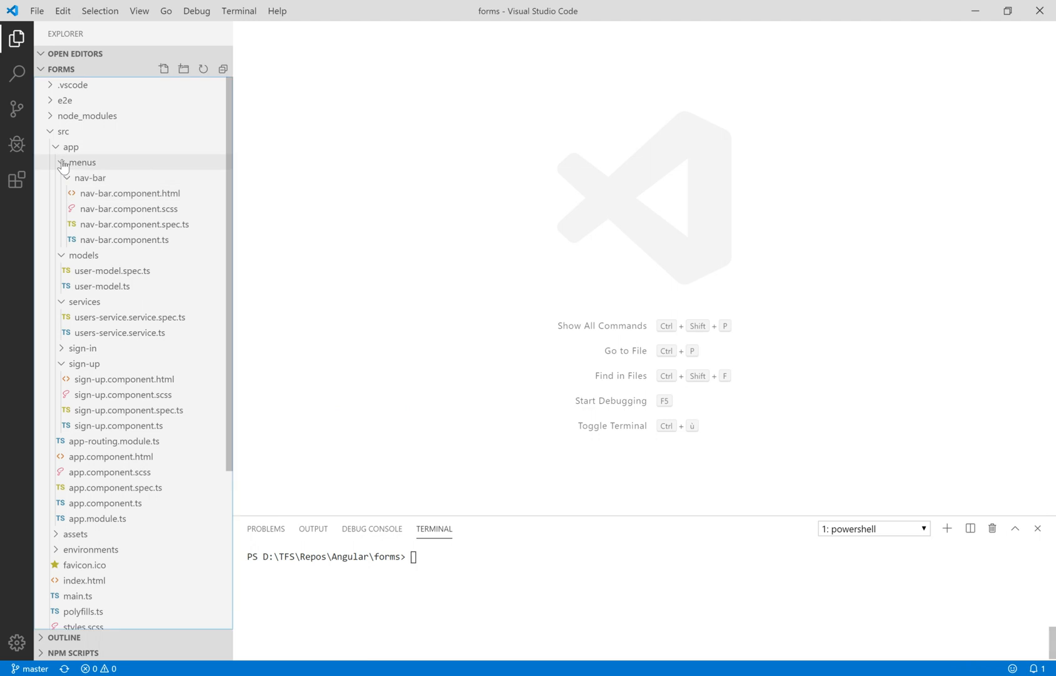
left_click(64, 224)
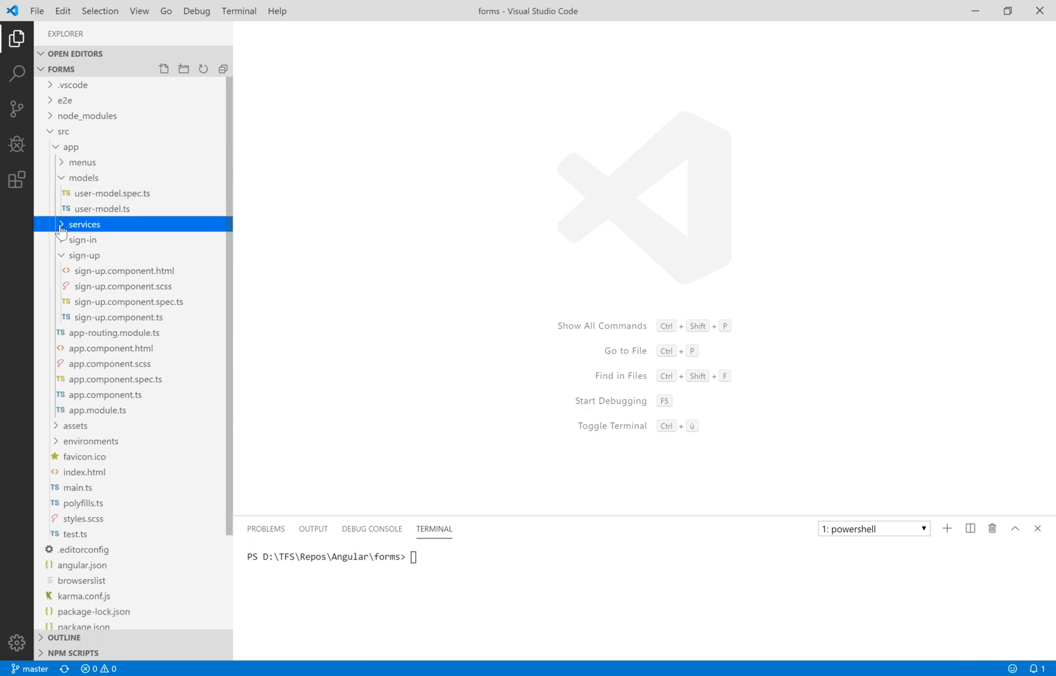
- Reopen sign-up.component.ts from the sign-up folder in Explorer
left_click(60, 255)
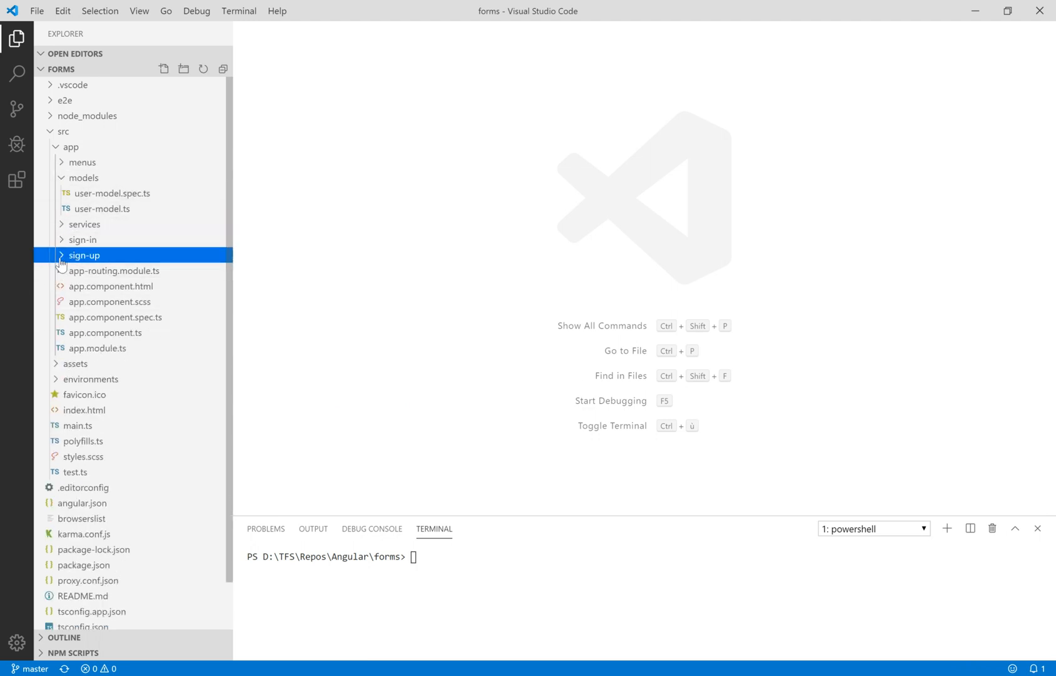
left_click(60, 256)
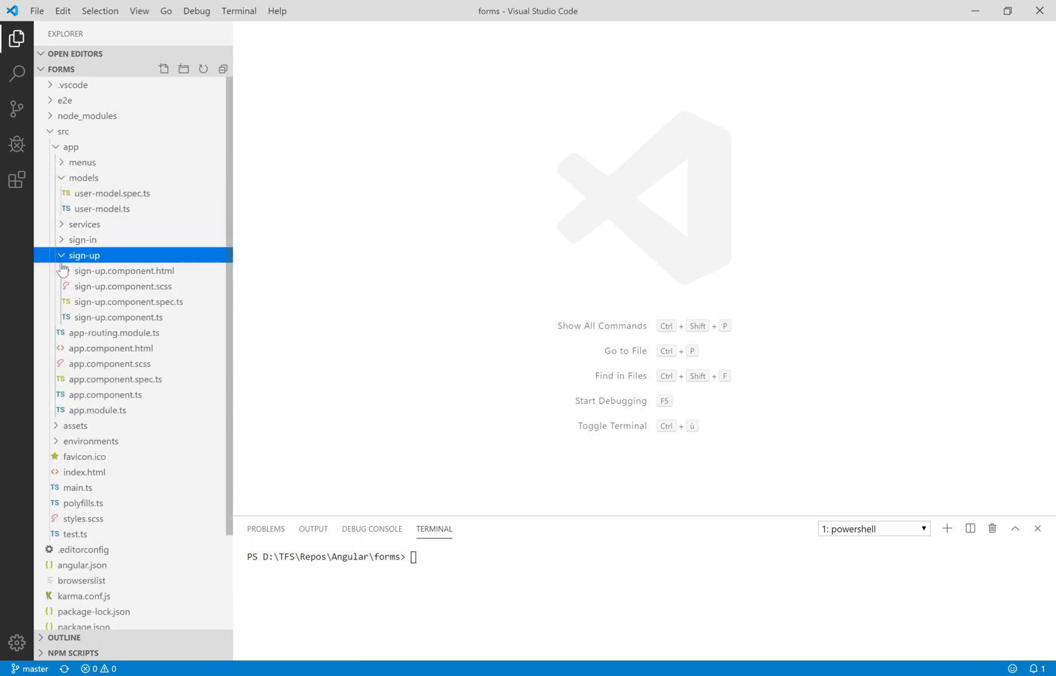
left_click(118, 317)
scroll(347, 306, "down", 7)
scroll(347, 306, "down", 2)
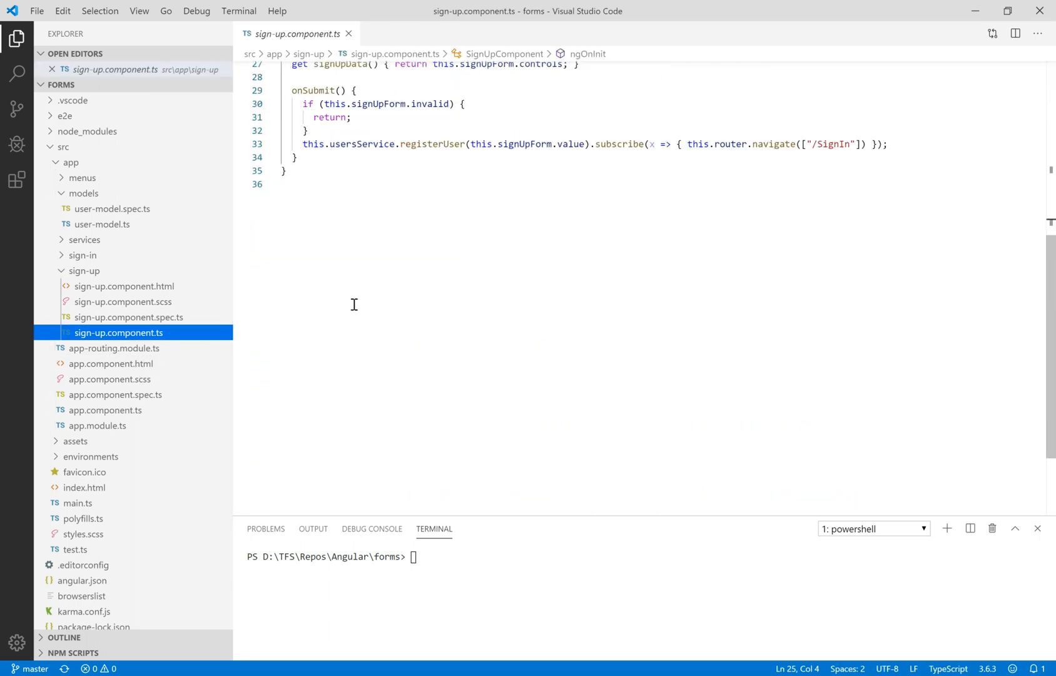
scroll(354, 305, "up", 4)
scroll(354, 297, "up", 5)
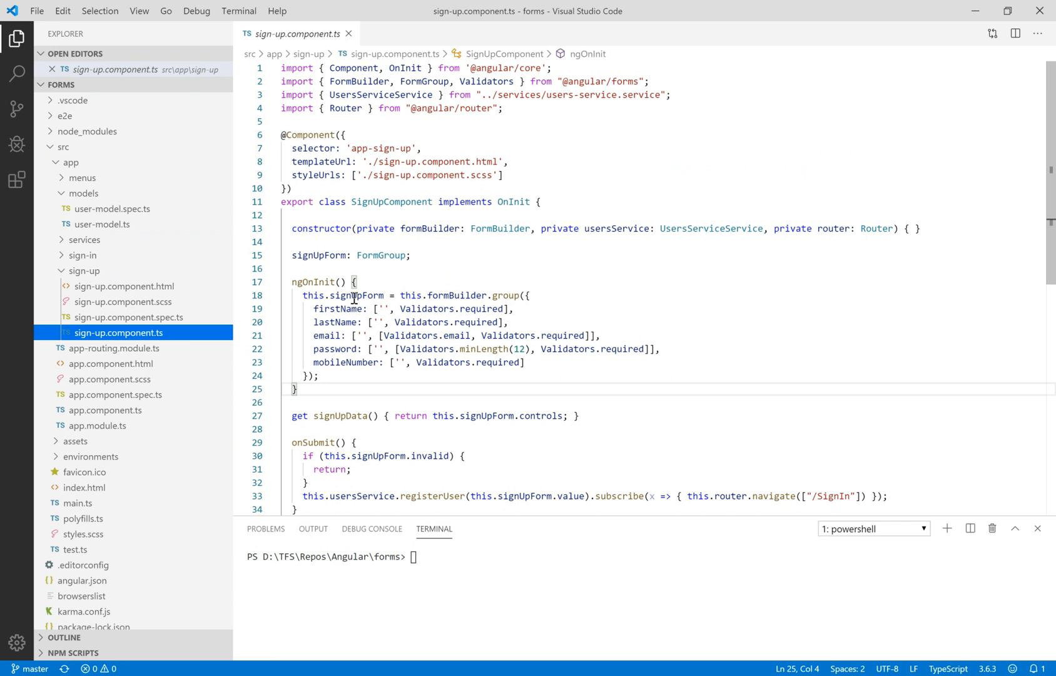
- Add an isLoading = false property and set this.isLoading = true before registerUser
left_click(330, 266)
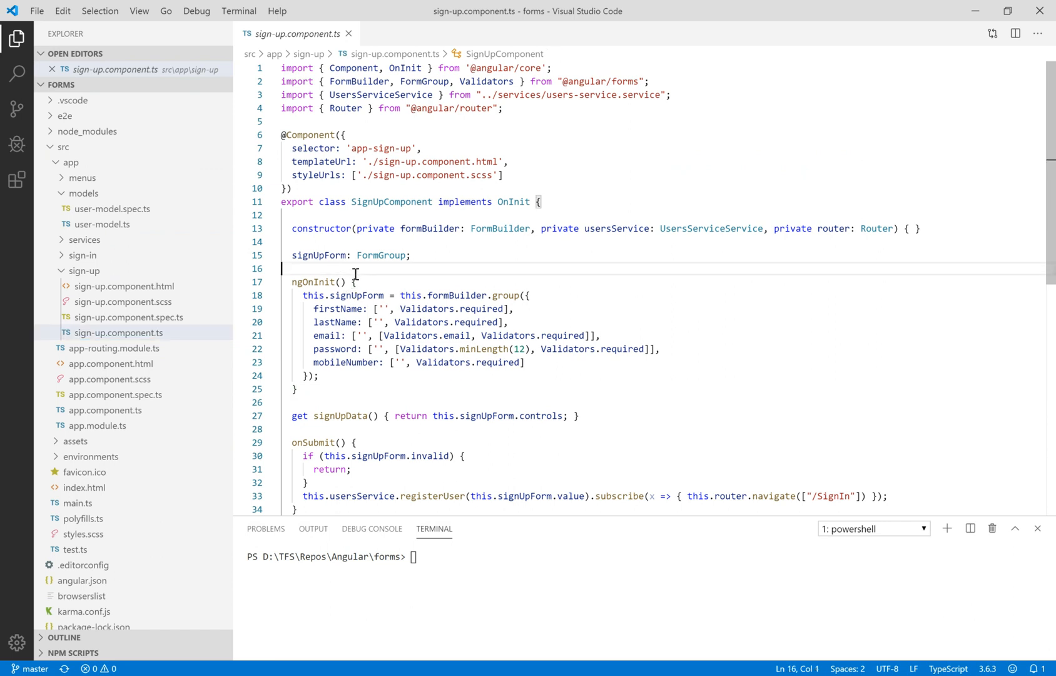
key("Tab")
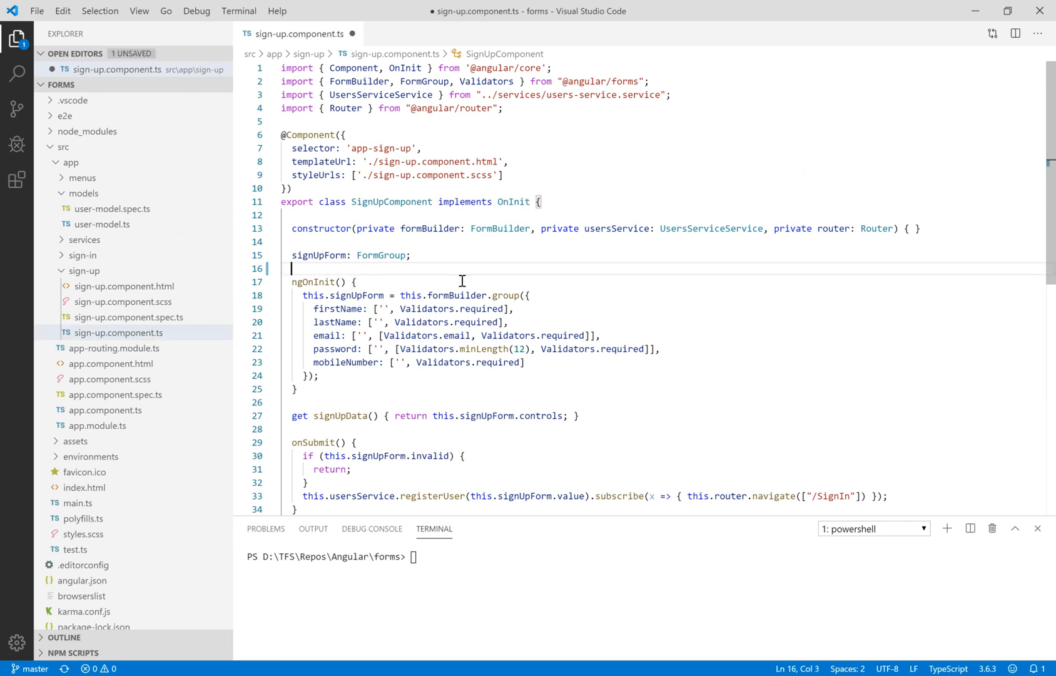
type("s")
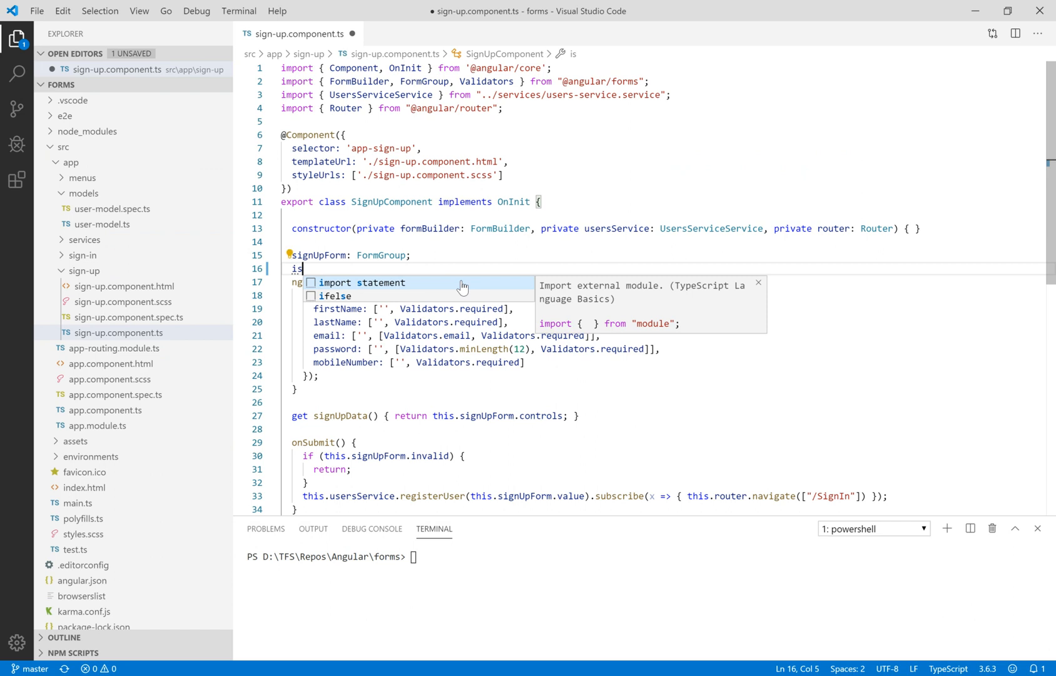
type("Loading")
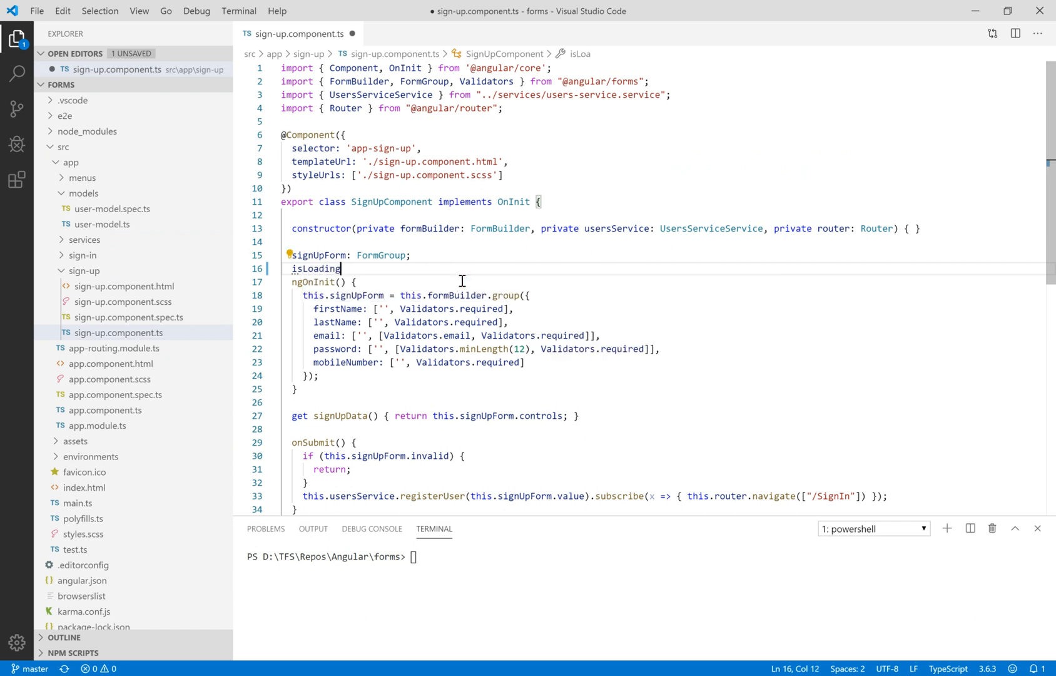
type(" = false;")
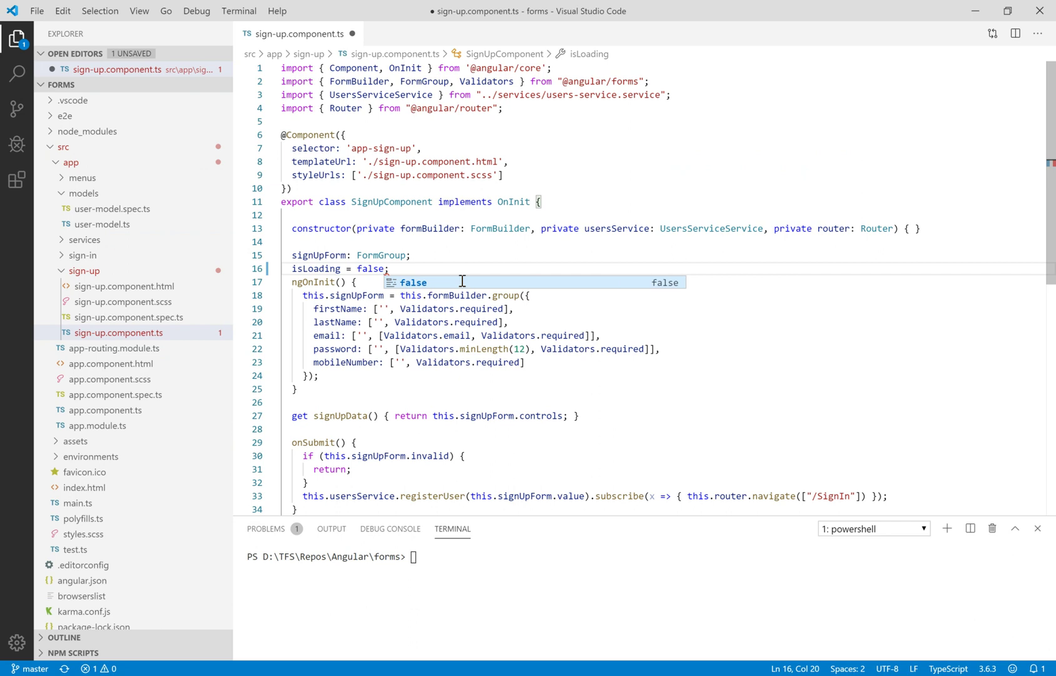
key("ctrl+s")
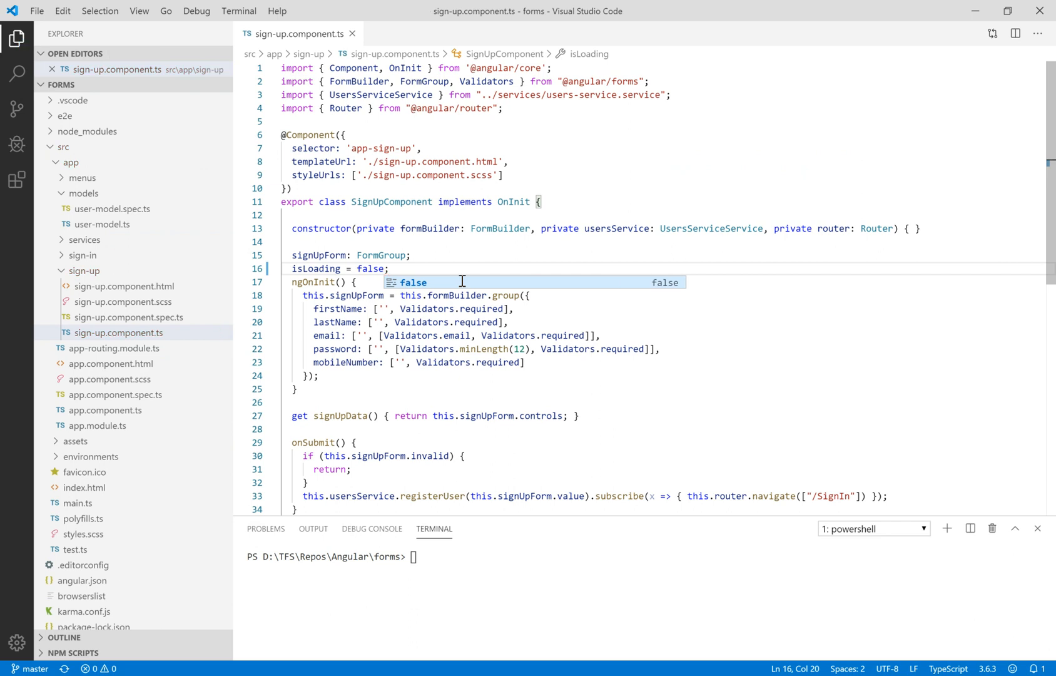
type("islo")
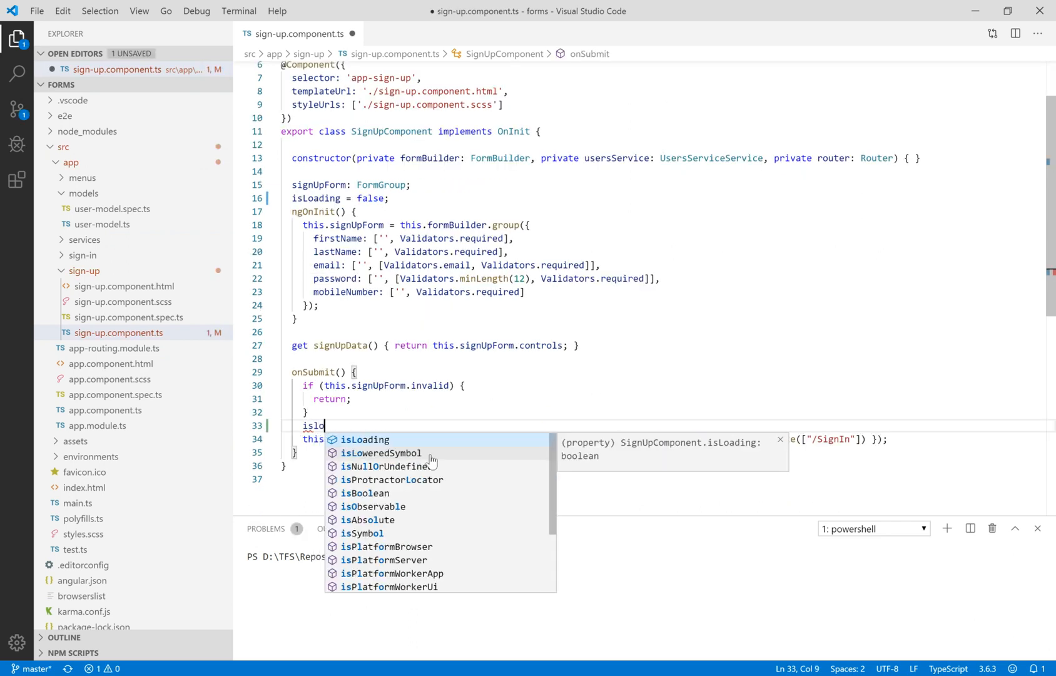
key("Tab")
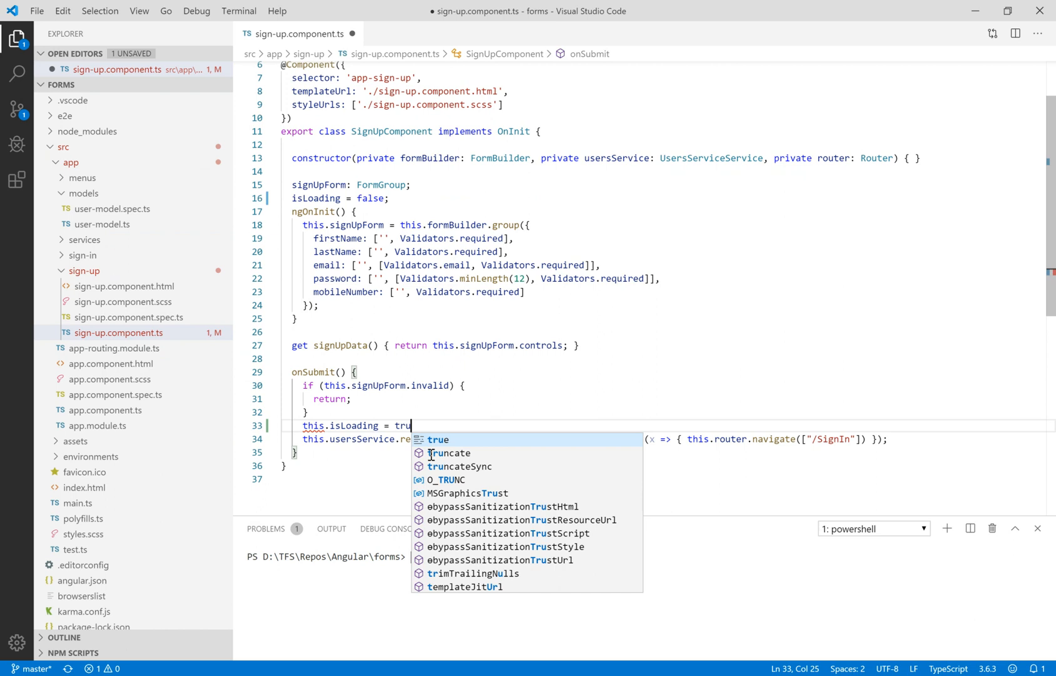
type("rue;")
- Split the subscribe callback onto lines and set this.isLoading = false before navigating, then format
left_click(430, 451)
key("ctrl+Right")
key("ctrl+Right")
key("ctrl+Right")
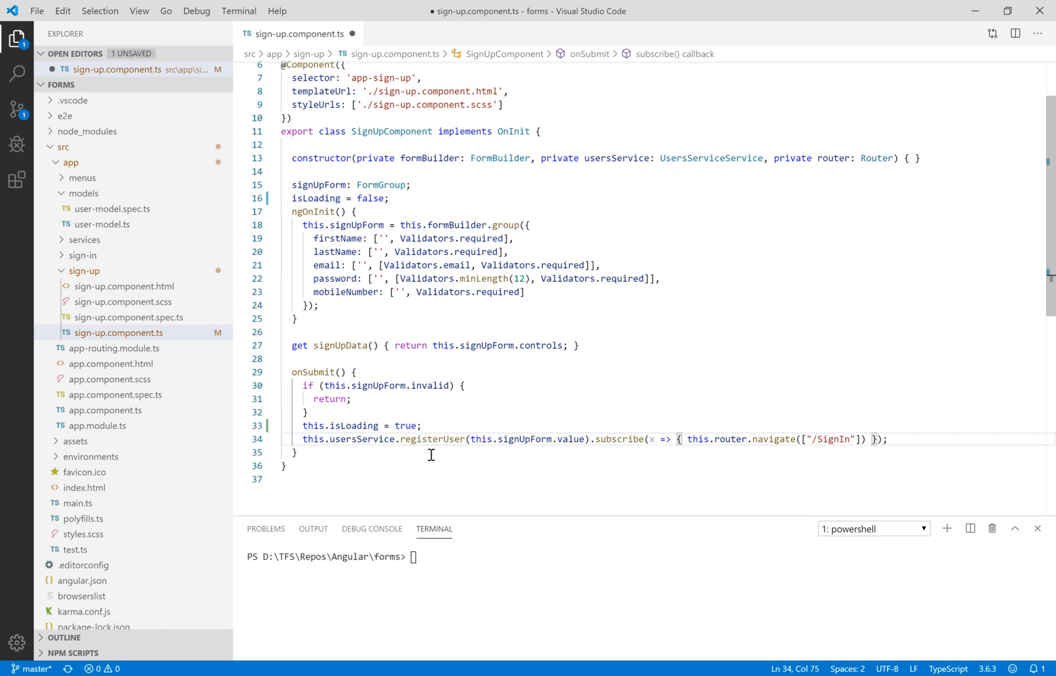
key("Return")
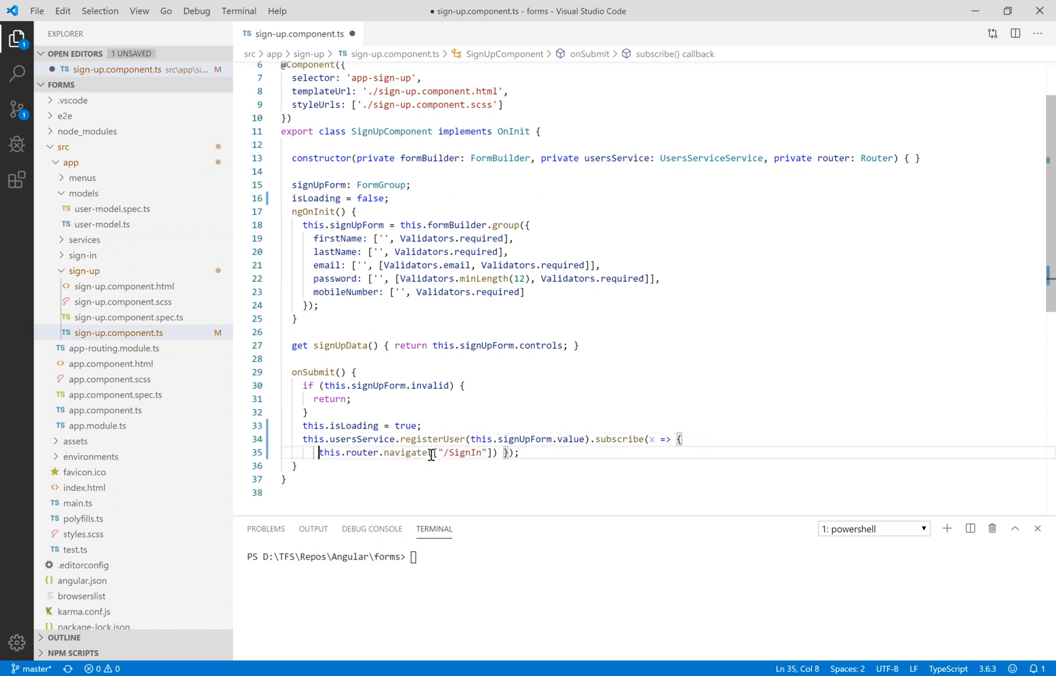
key("Right")
key("Right")
key("Right")
key("End")
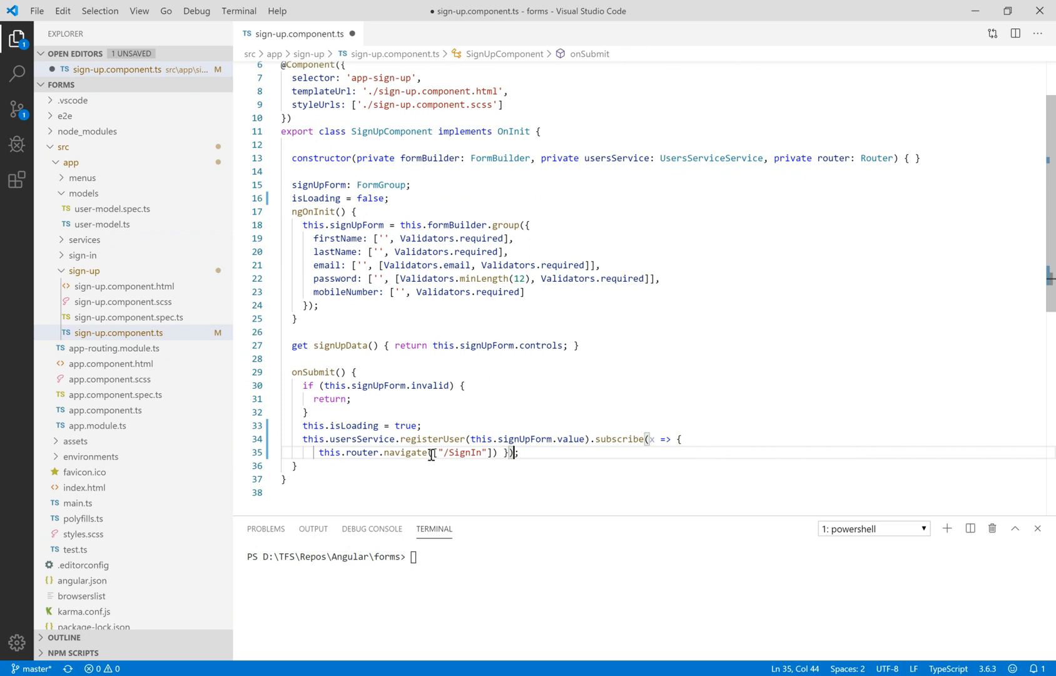
key("Return")
key("Up")
key("Home")
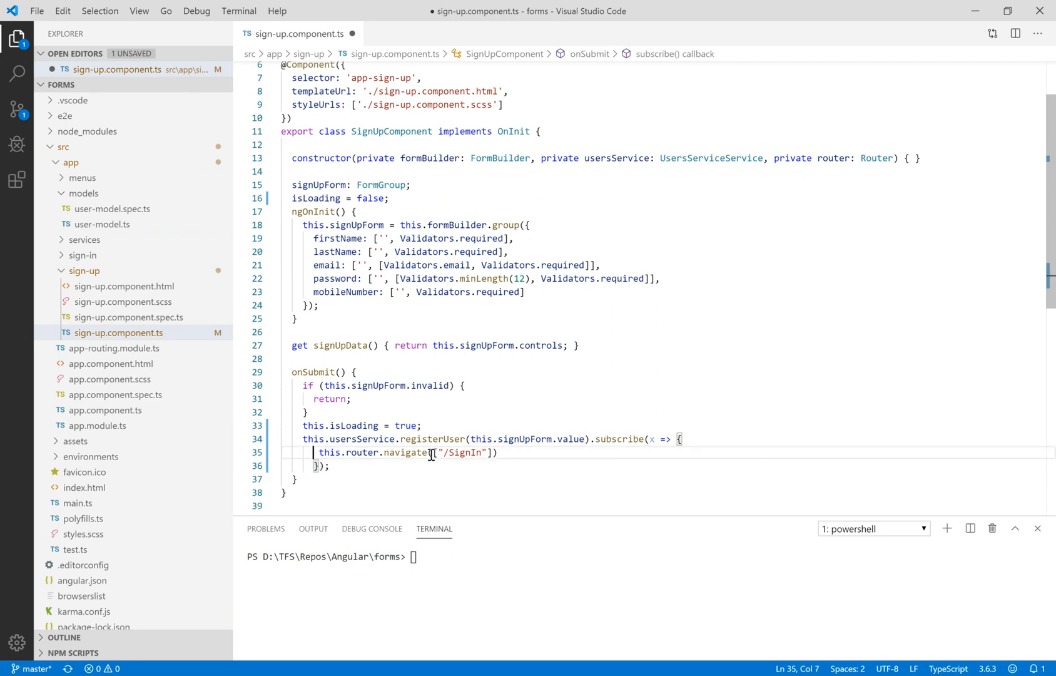
key("Return")
key("Up")
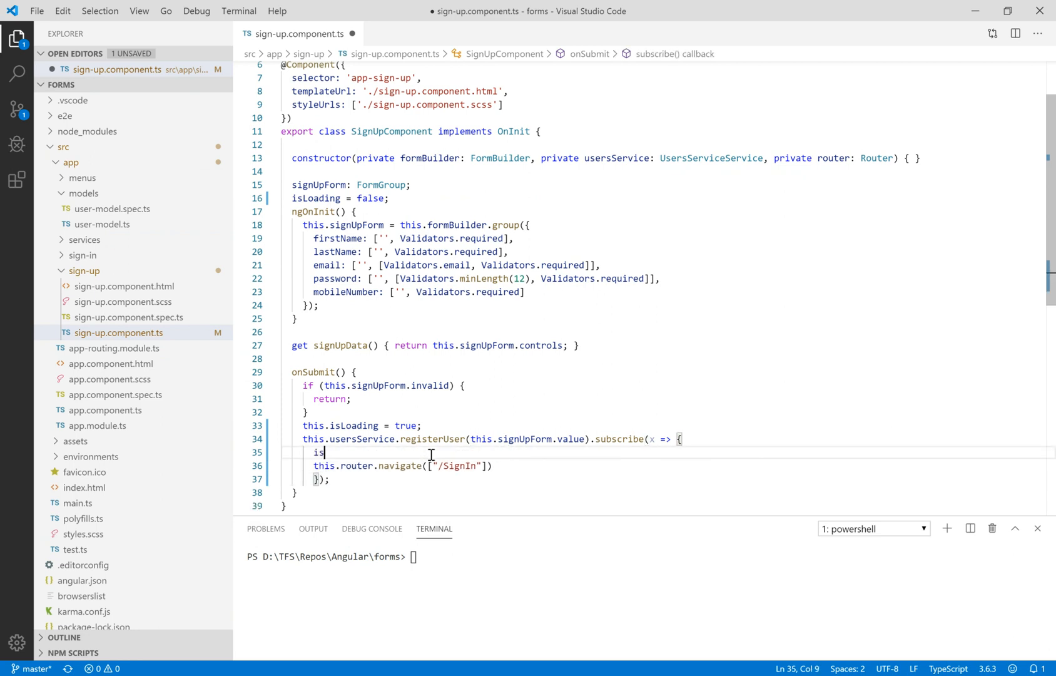
type("L")
key("Return")
type("=")
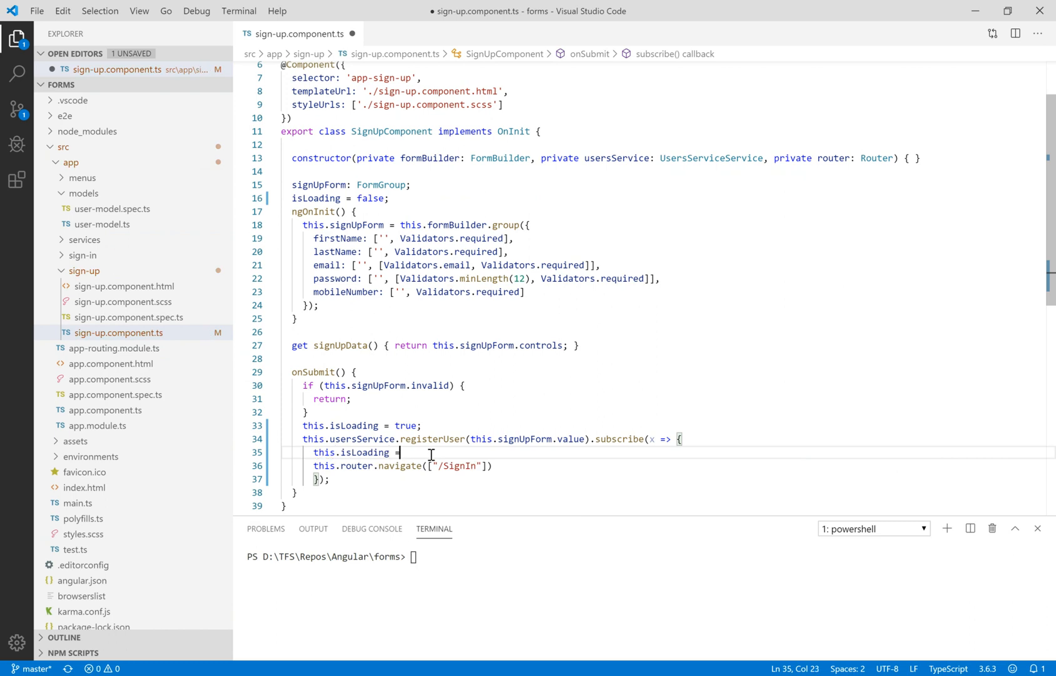
type("fals")
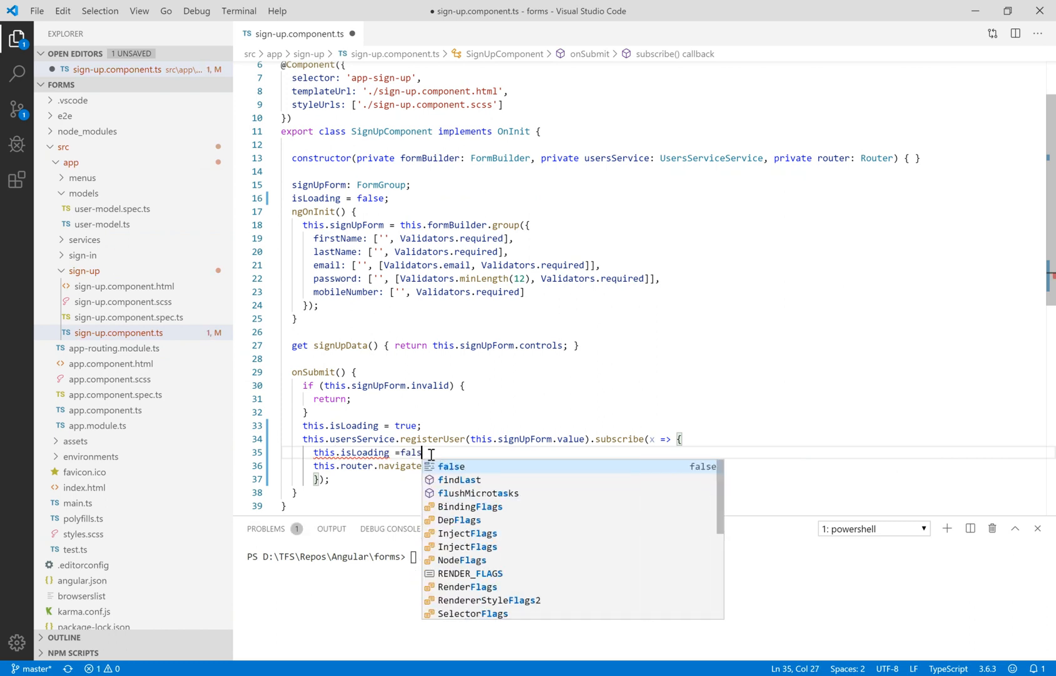
type("e;")
left_click(432, 453)
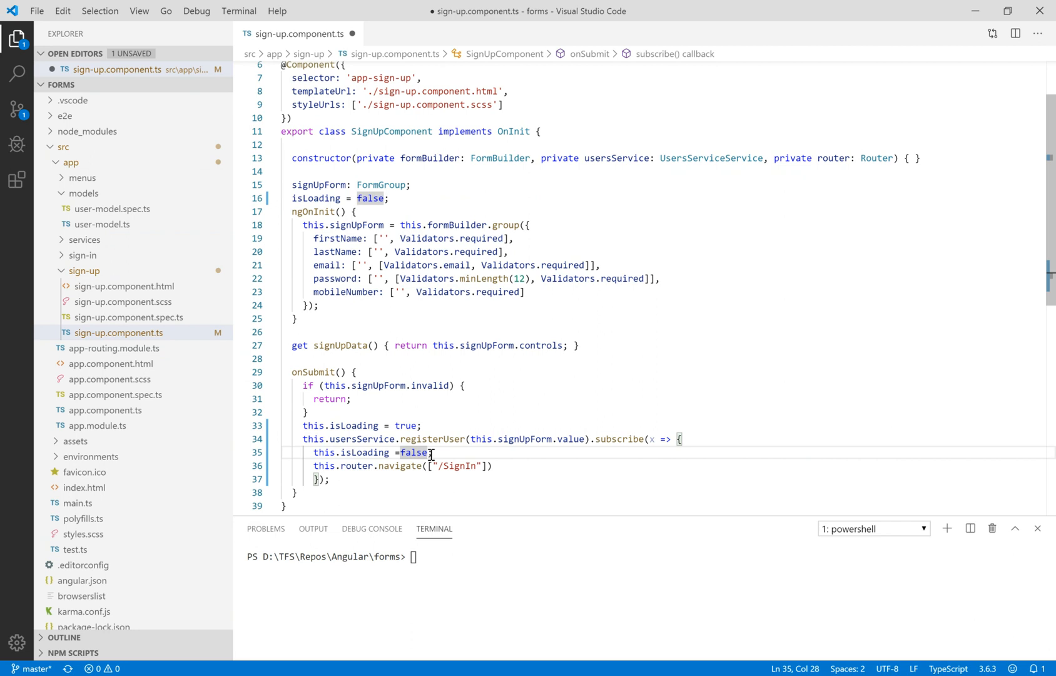
key("shift+alt+f")
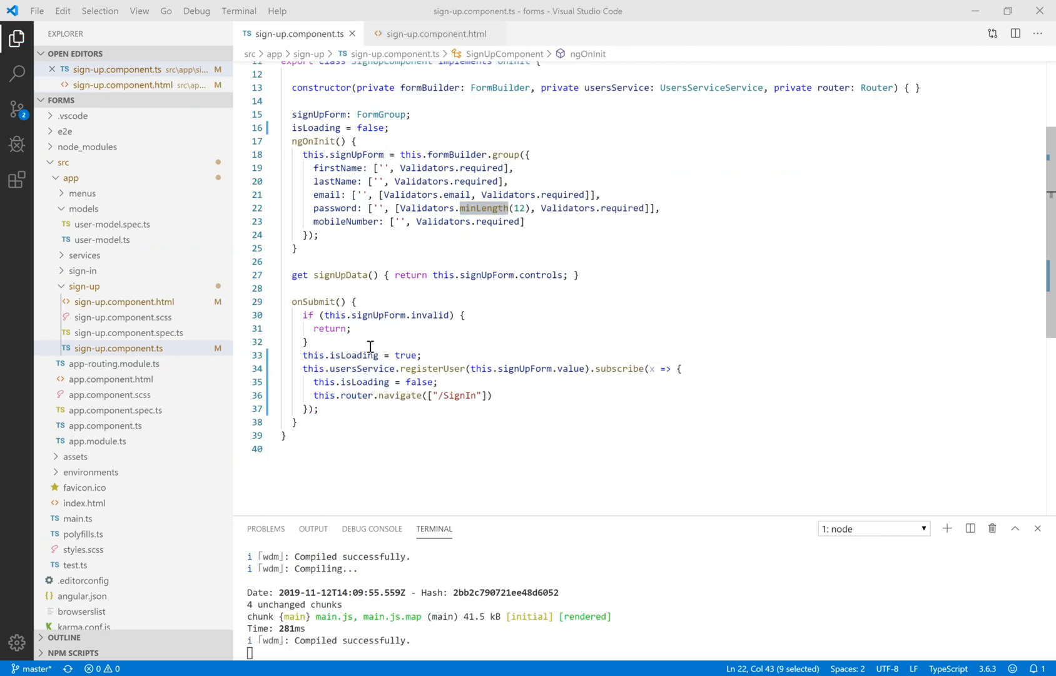
- Add isLoading to the invalid-form guard condition in onSubmit and jump to the file end
double_click(354, 359)
left_click_drag(303, 355, 380, 356)
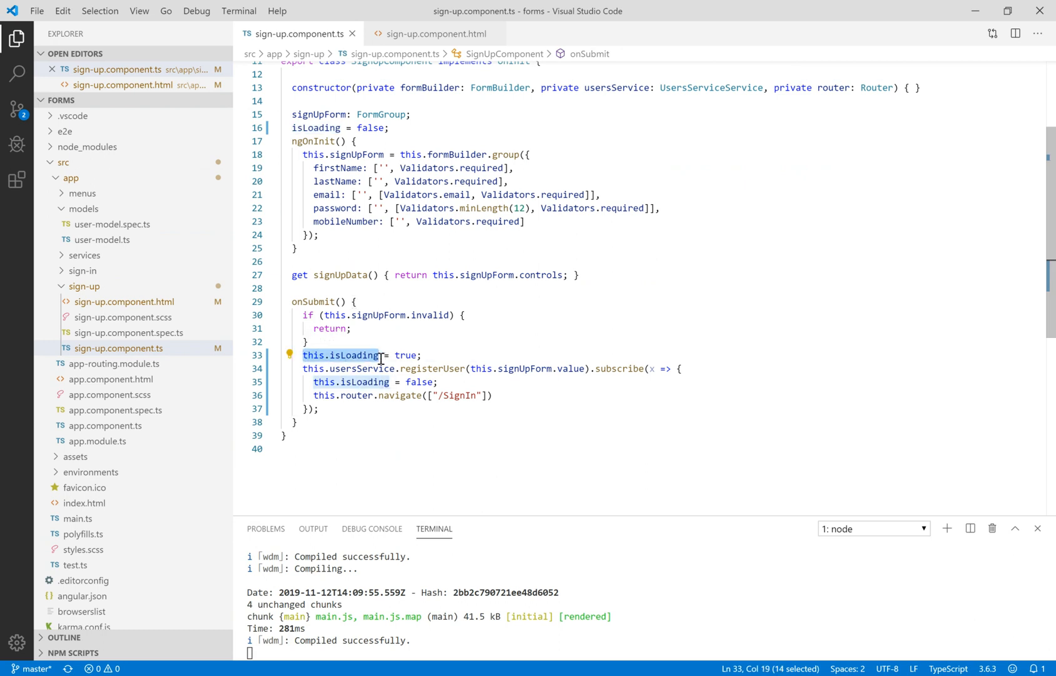
left_click(450, 314)
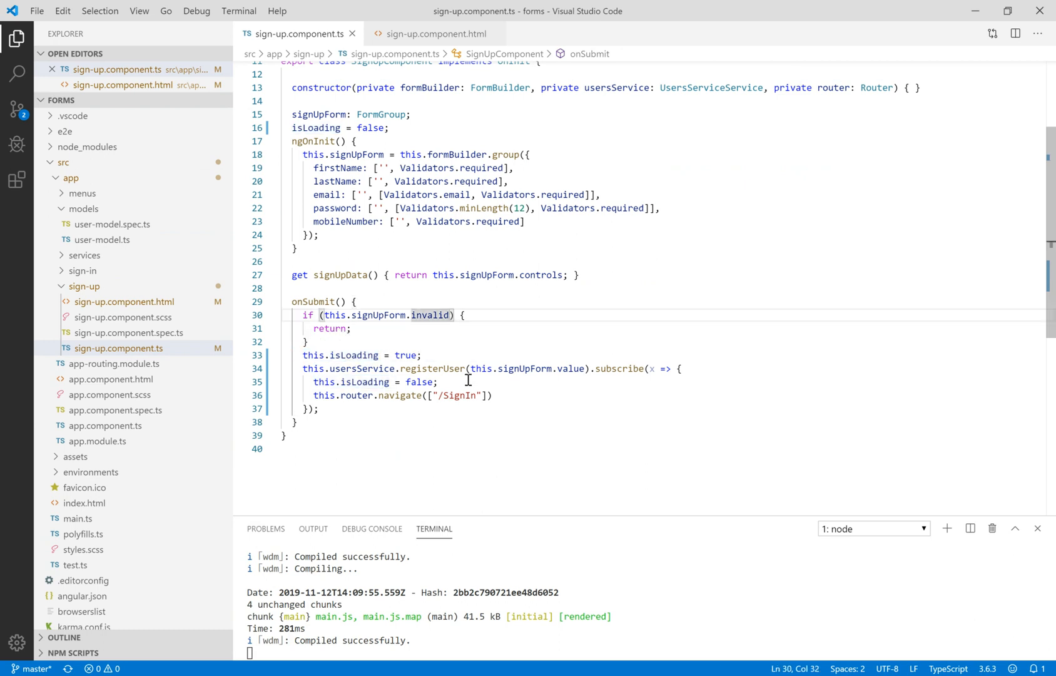
type("|| this.isLoading")
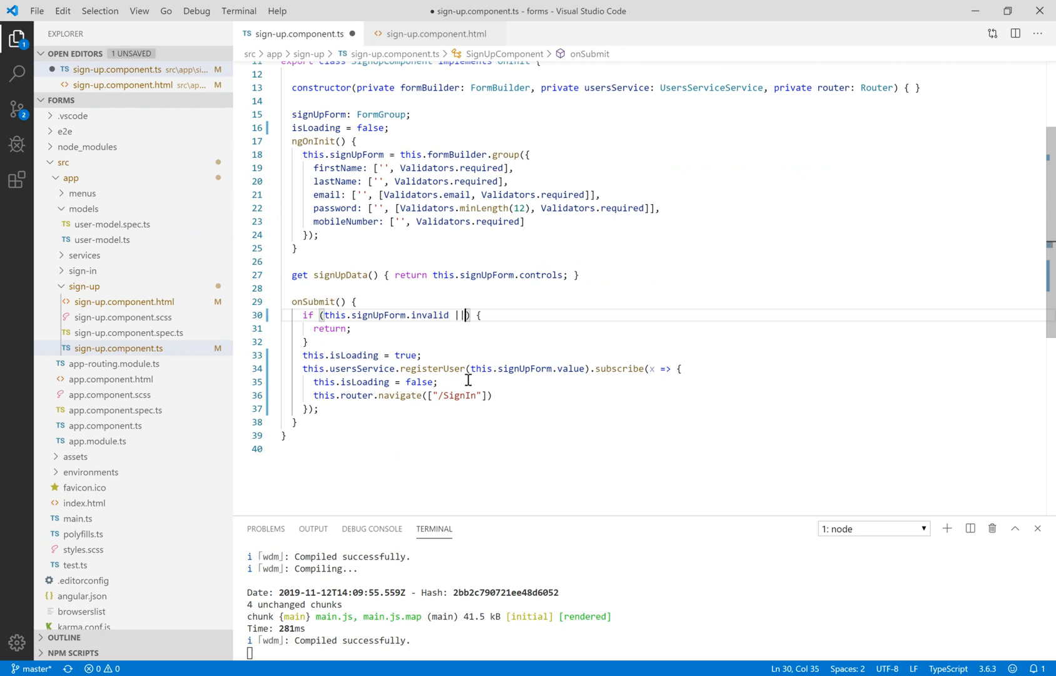
key("Left")
key("Left")
key("Left")
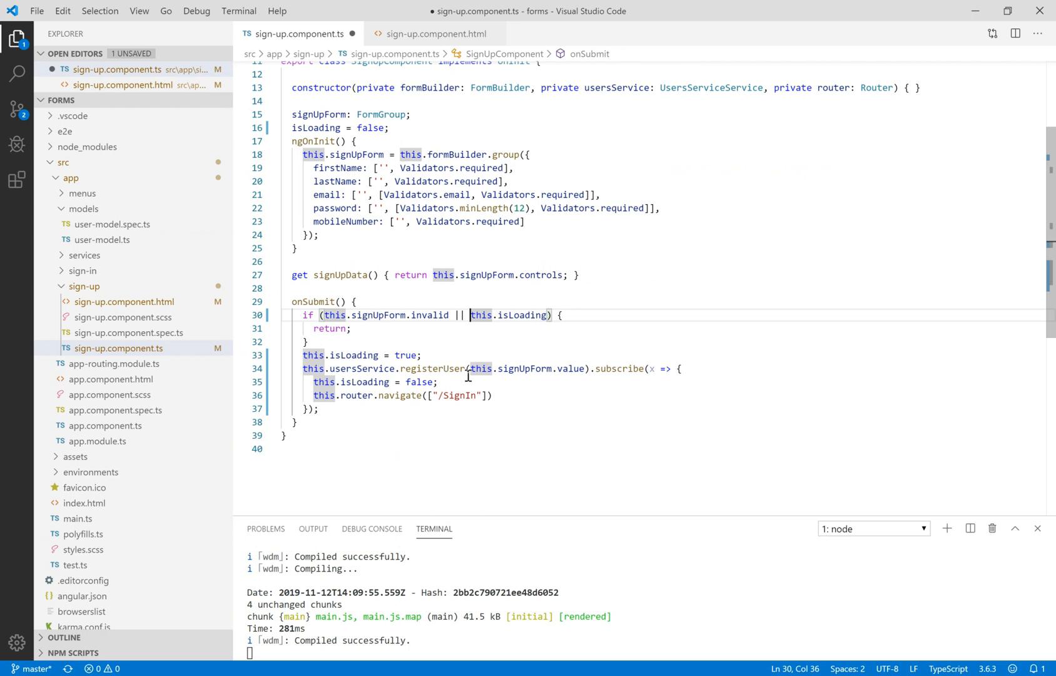
key("ctrl+End")
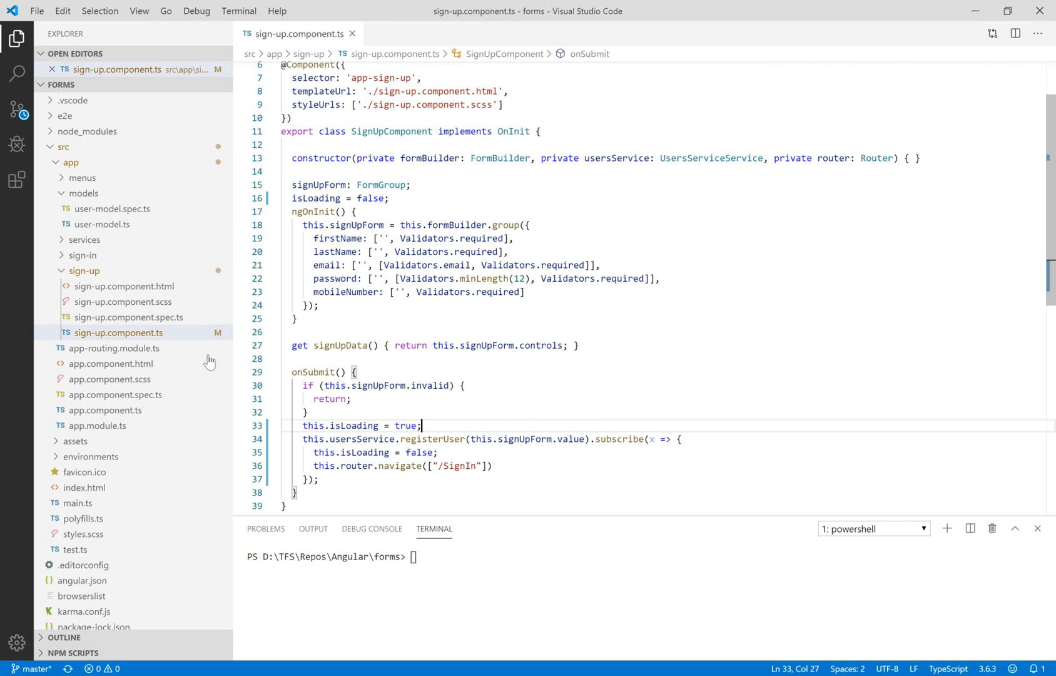
- Bind the Sign Up button's [Disabled] to isLoading in the HTML template and save
left_click(124, 286)
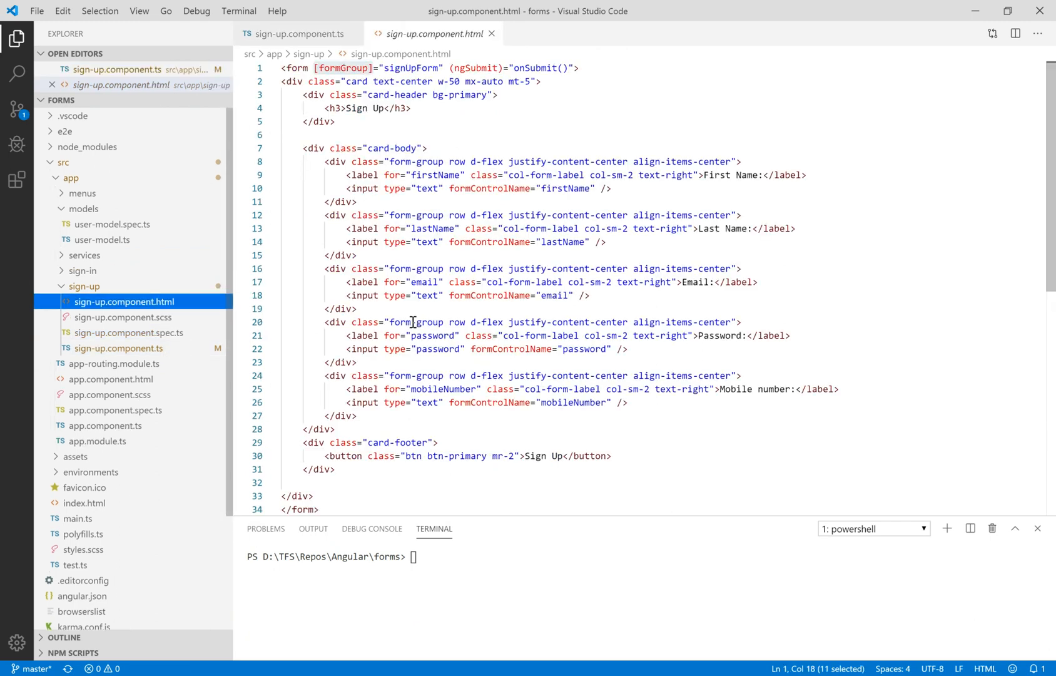
scroll(412, 322, "down", 3)
left_click(363, 402)
type("[]")
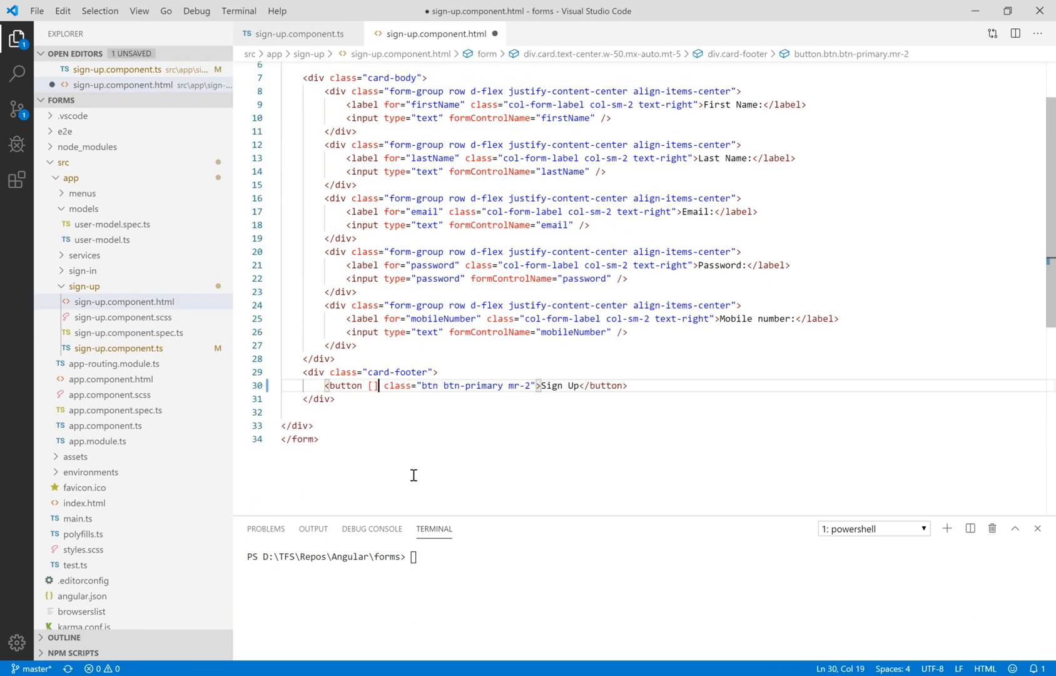
type("Disb")
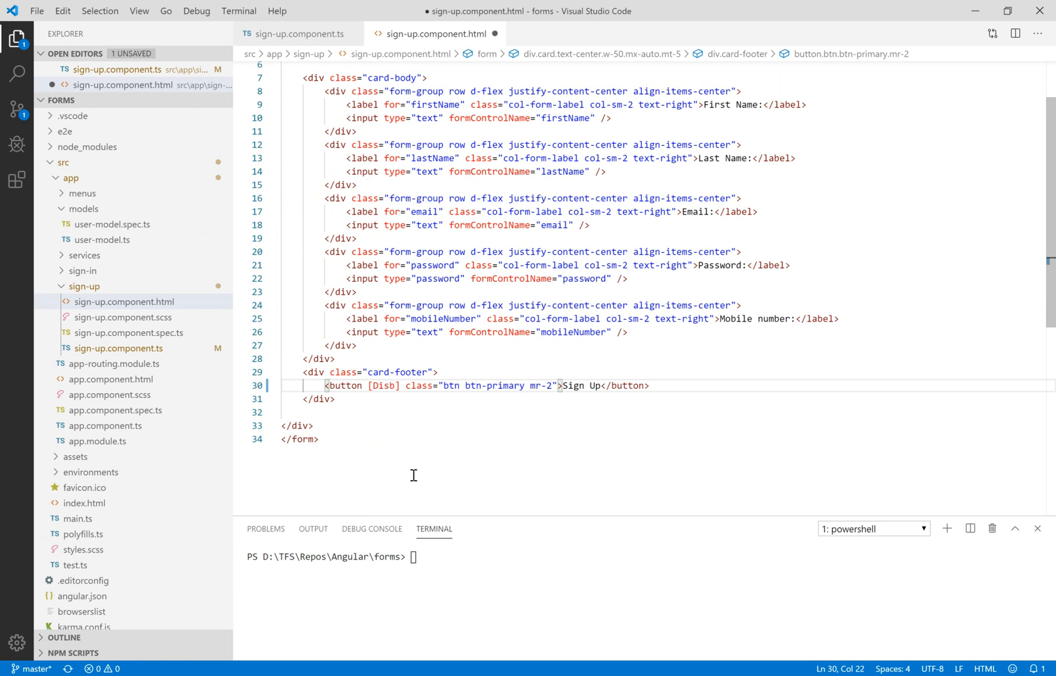
type("led")
type("=")
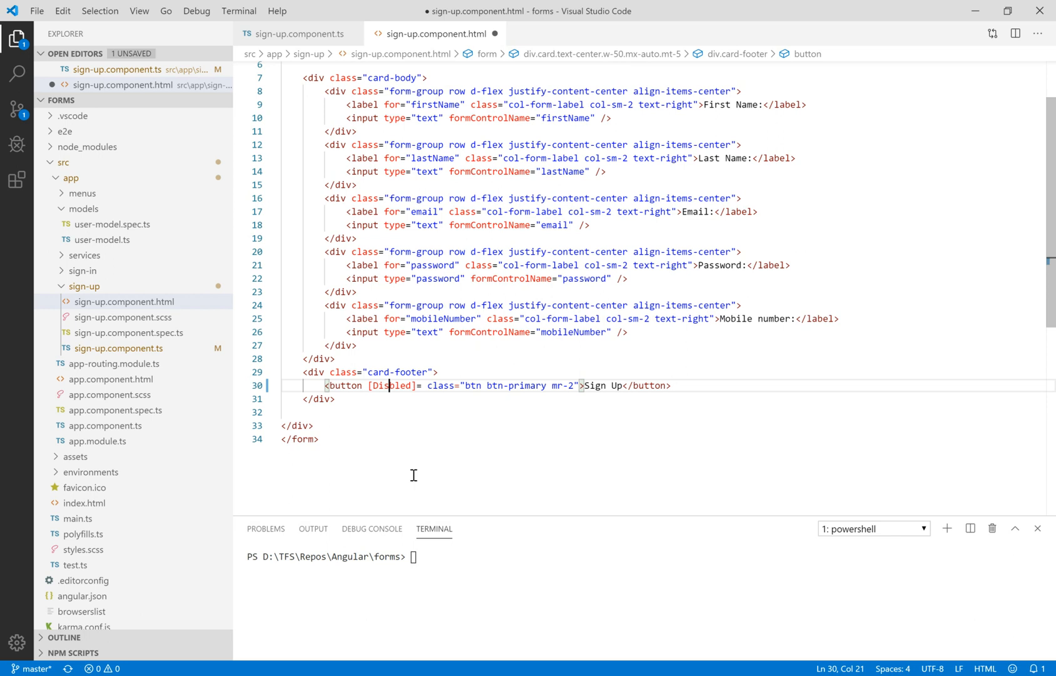
type("a")
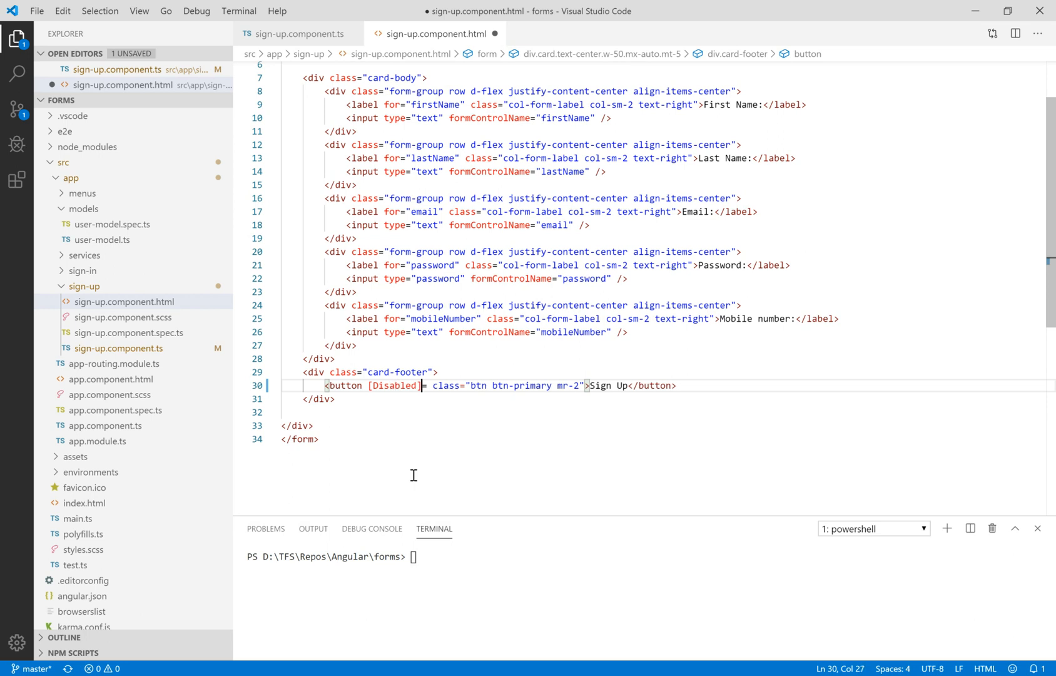
type("\"")
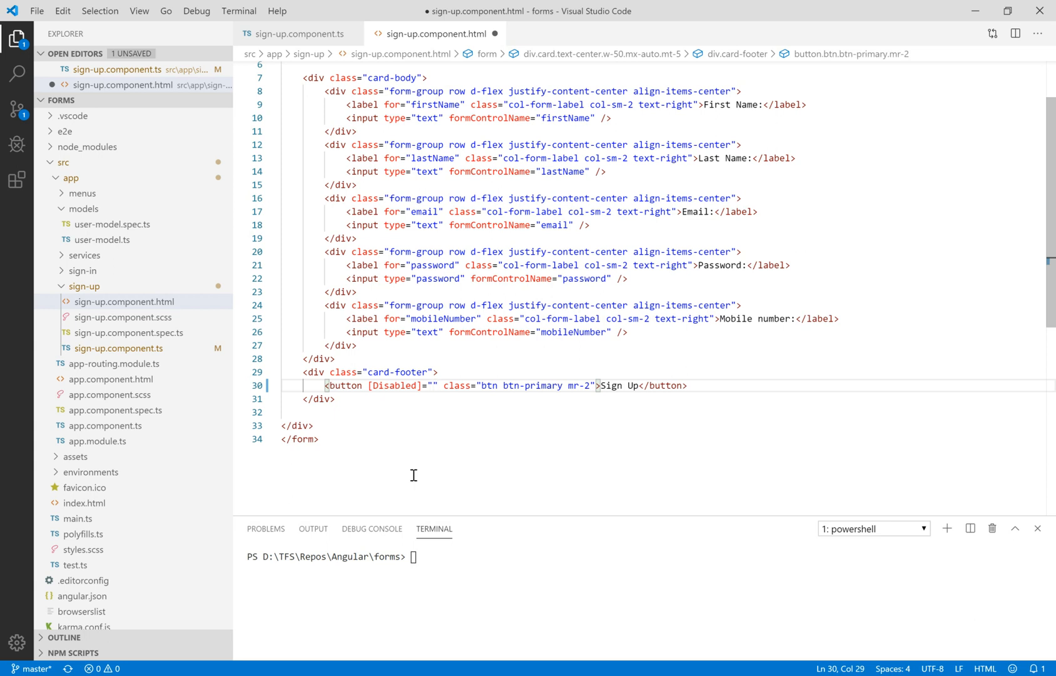
type("isLoa")
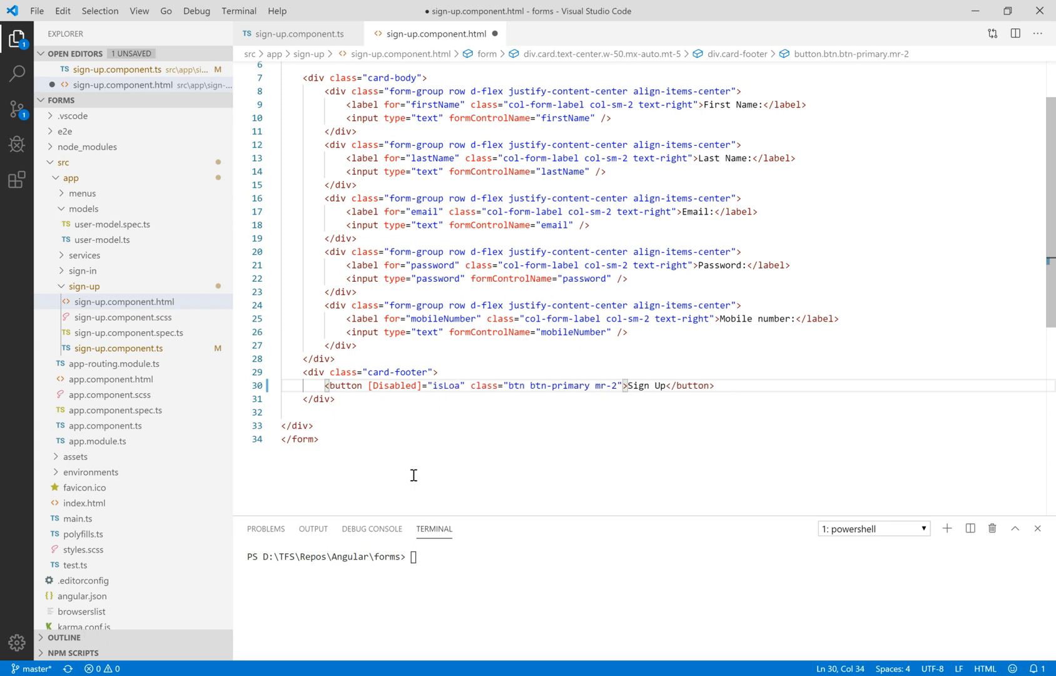
type("ding")
key("ctrl+s")
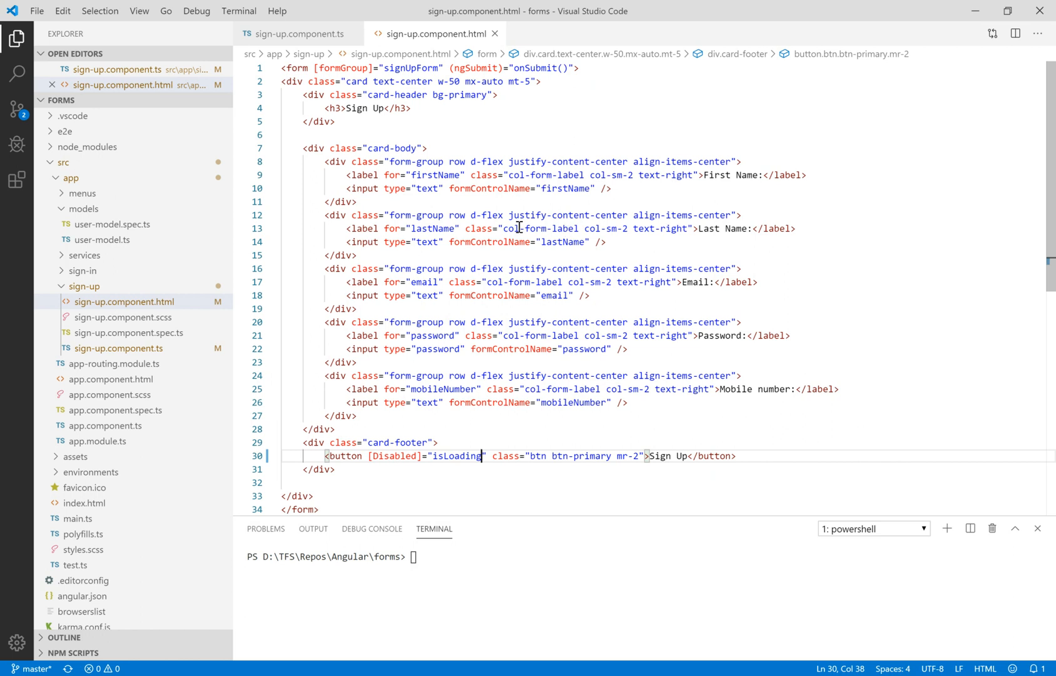
- Add class="form-control" to the firstName input
left_click(601, 188)
type("class=\"form-control\"")
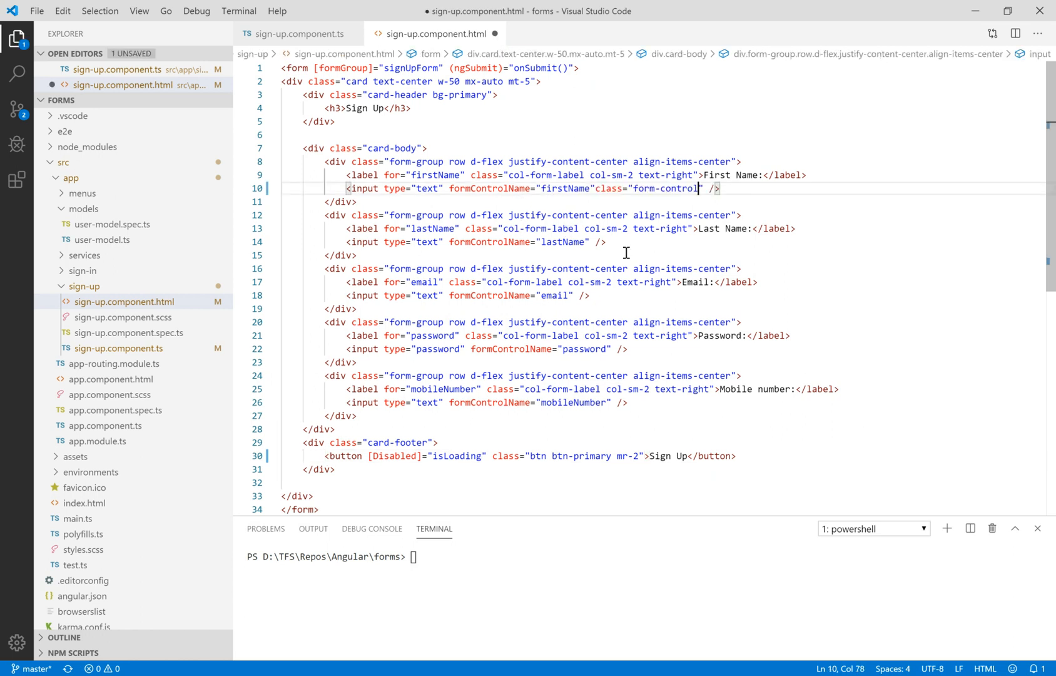
key("ctrl+Left")
key("ctrl+Left")
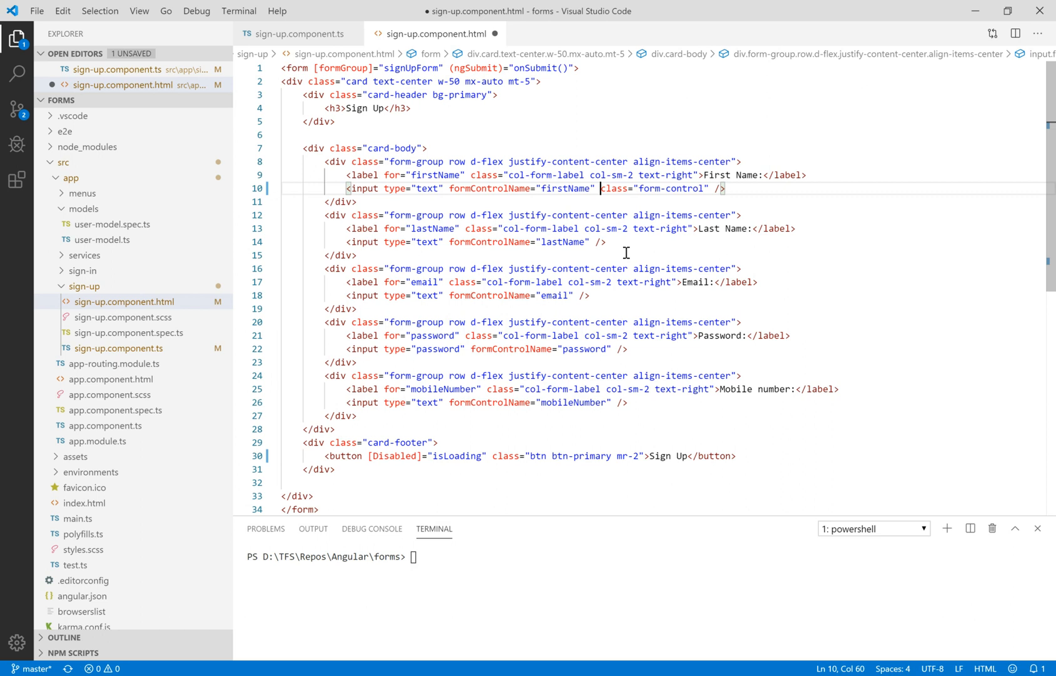
- Run ng serve --proxy-config proxy.conf.json in the terminal
left_click(626, 241)
left_click(436, 586)
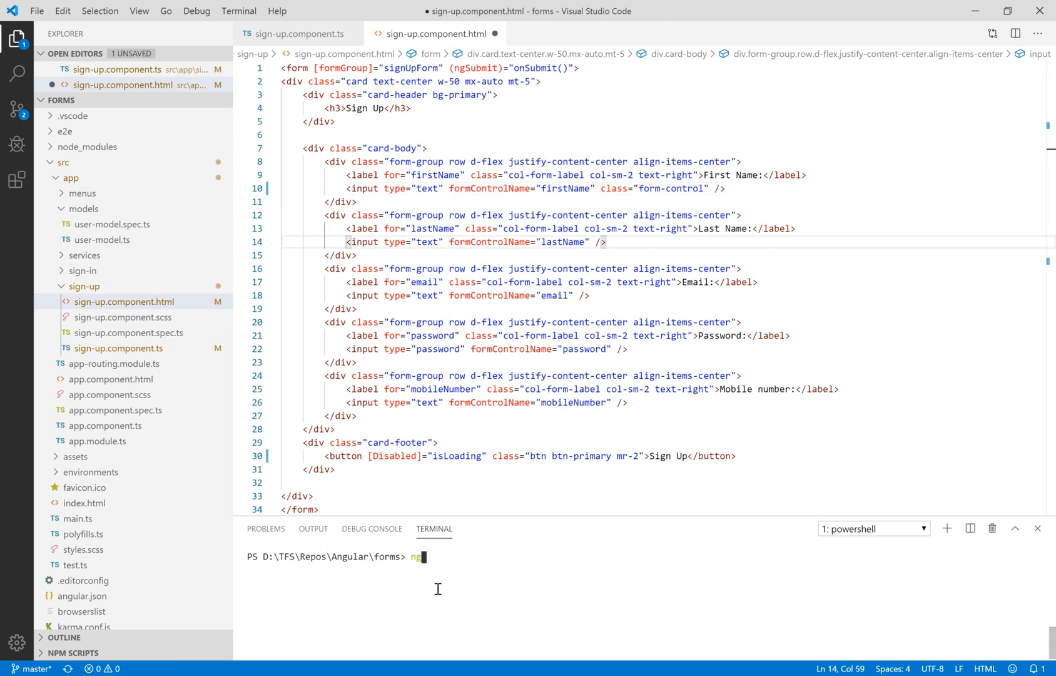
type("ng serve --")
type("proxy")
type("-config ")
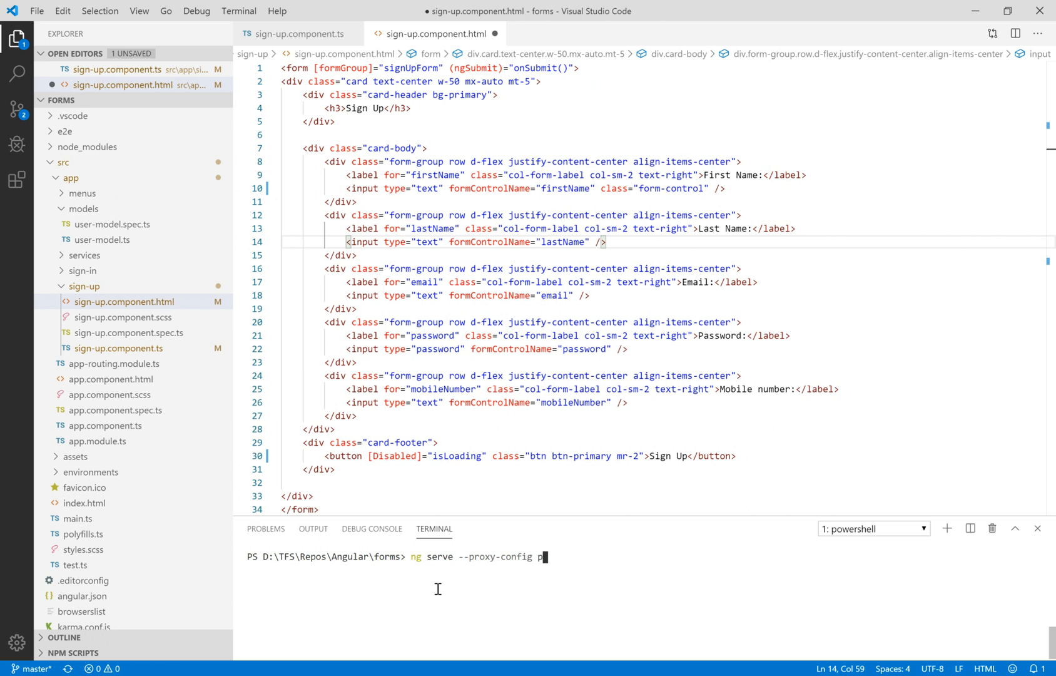
type("proxy.conf")
type(".json")
key("Return")
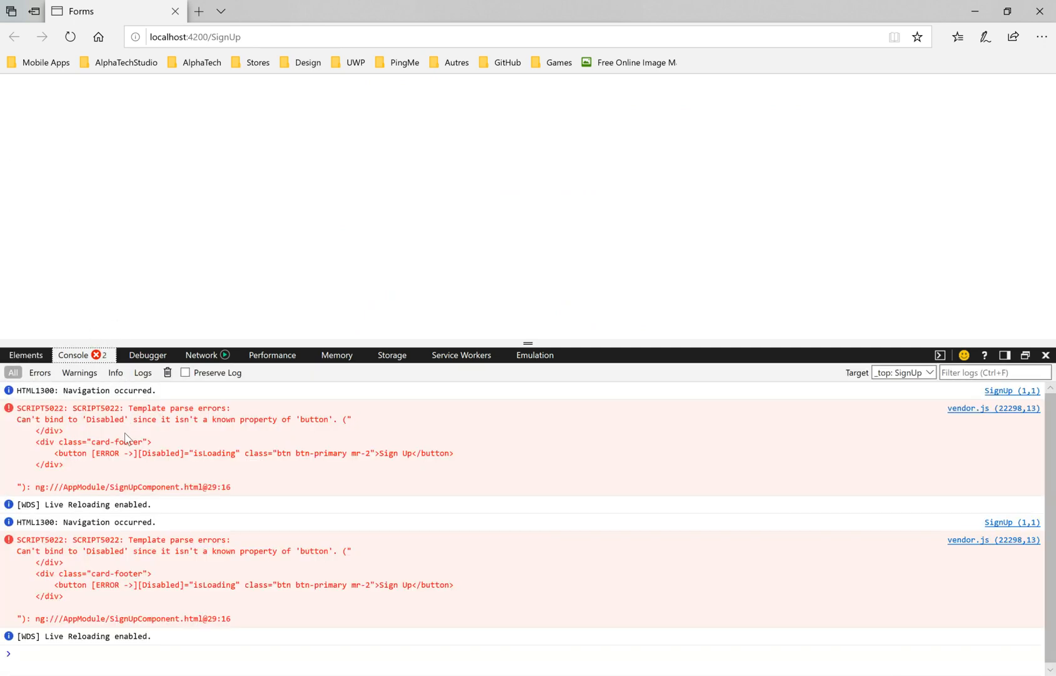
- Correct the button binding to lowercase disabled, save, and check the rendered form in Edge
key("alt+Tab")
left_click(414, 431)
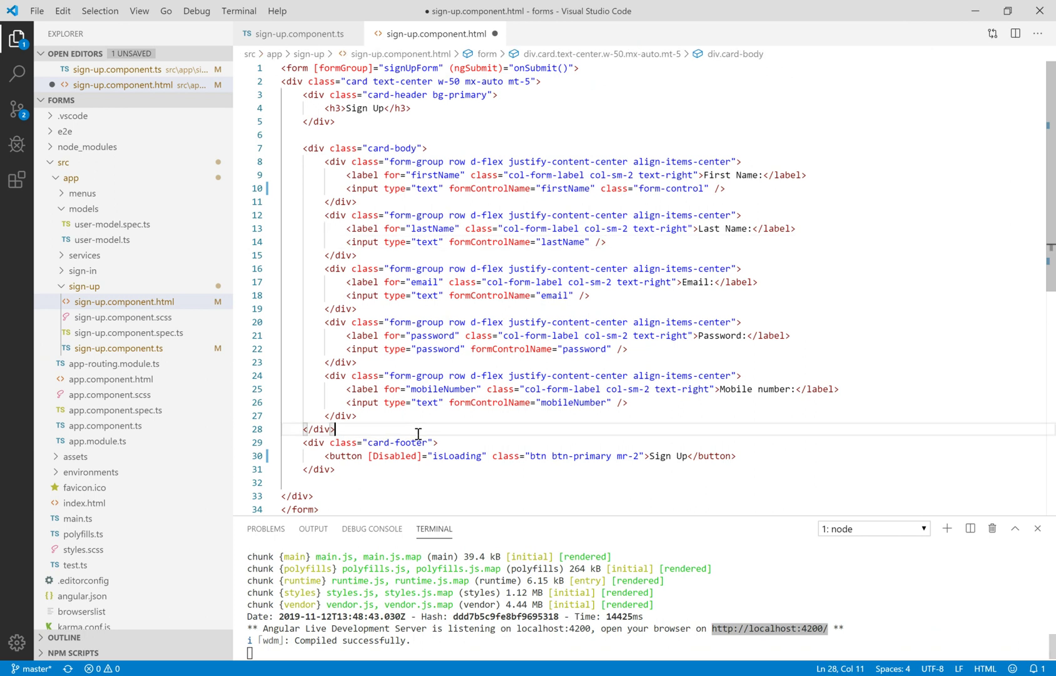
double_click(394, 459)
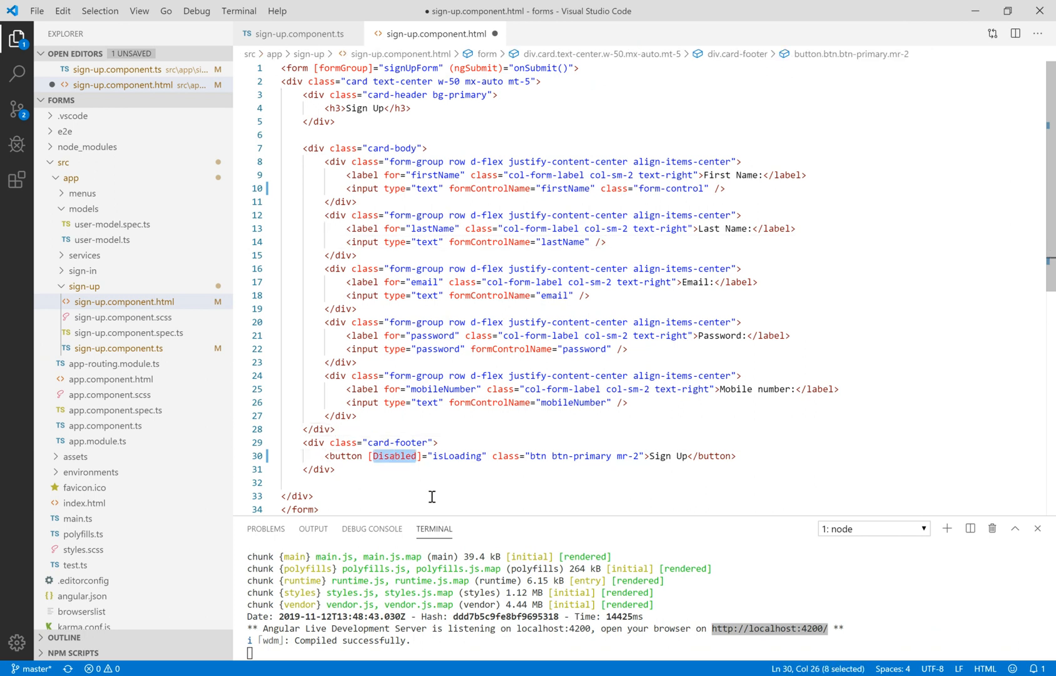
type("disabled")
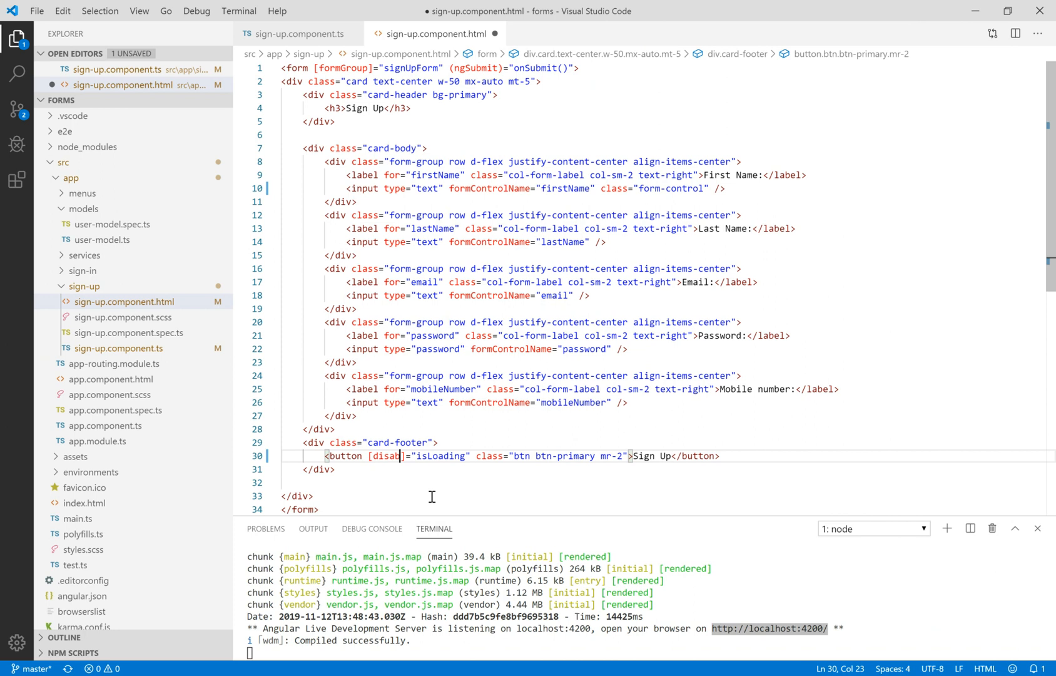
key("ctrl+s")
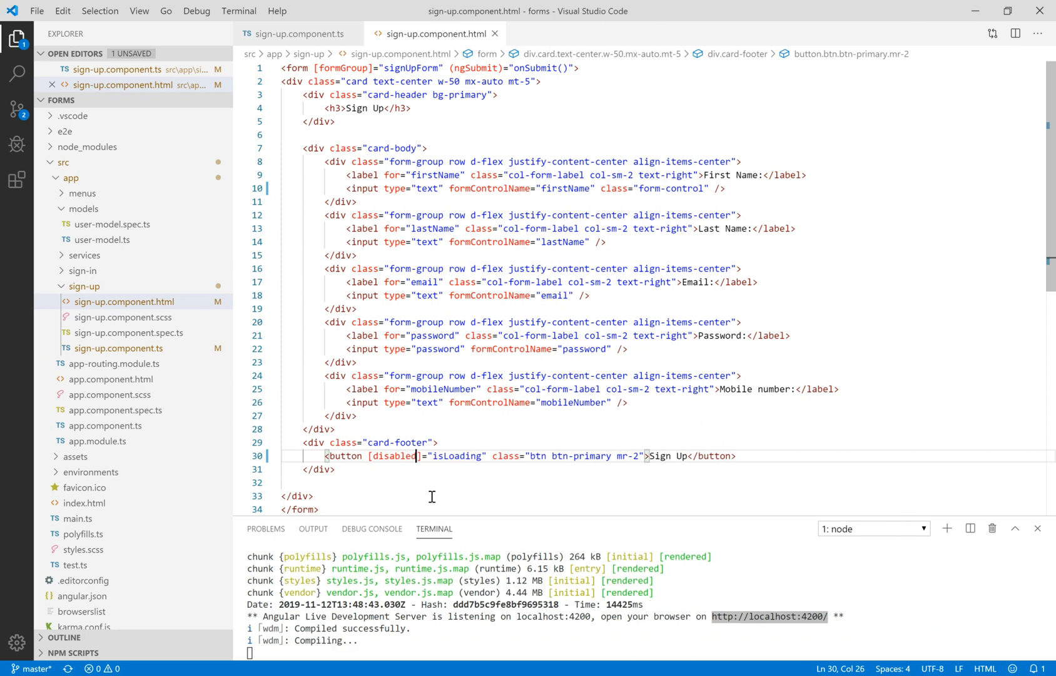
key("alt+Tab")
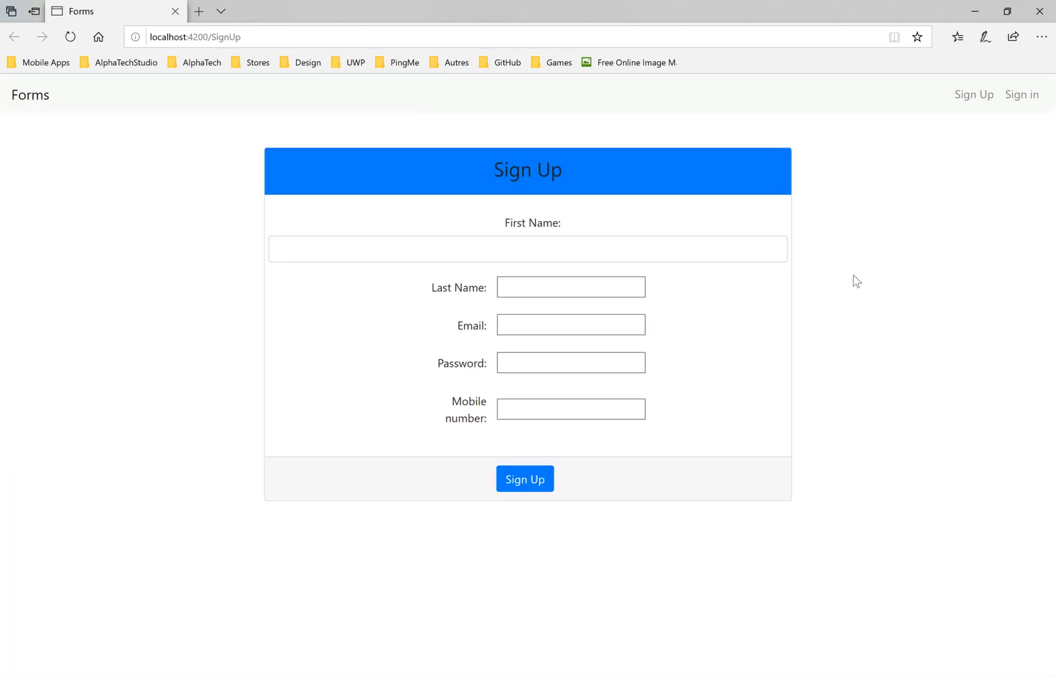
key("alt+Tab")
- Wrap the firstName input in a col-sm-5 div, reformat, save and preview in Edge
left_click(348, 188)
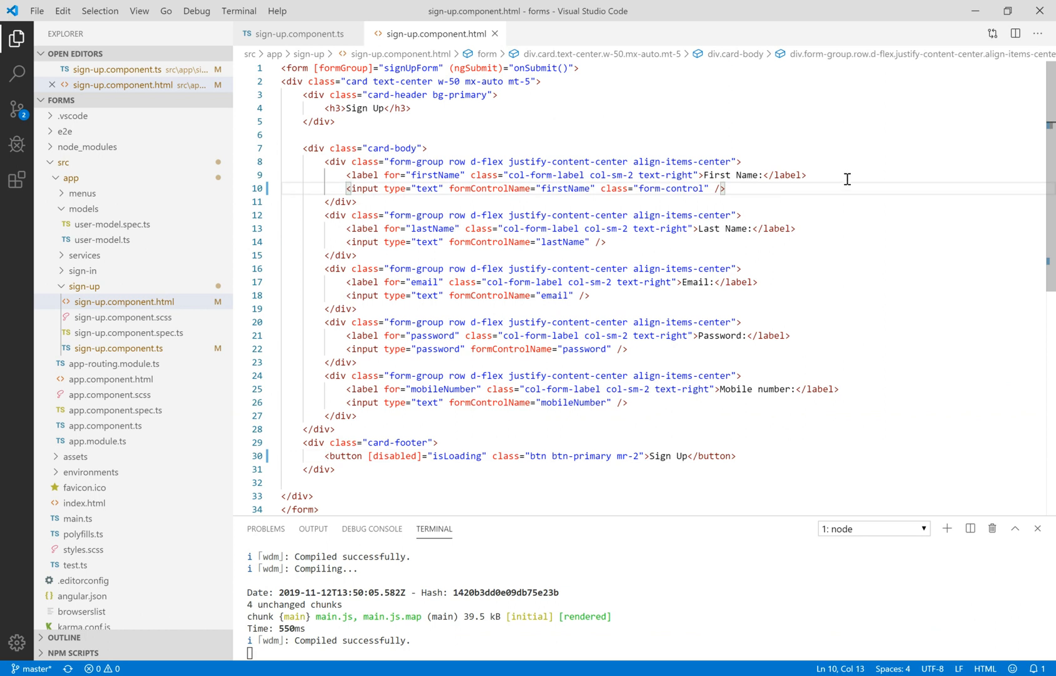
left_click(825, 175)
key("Return")
type(".col-sm-10")
key("Tab")
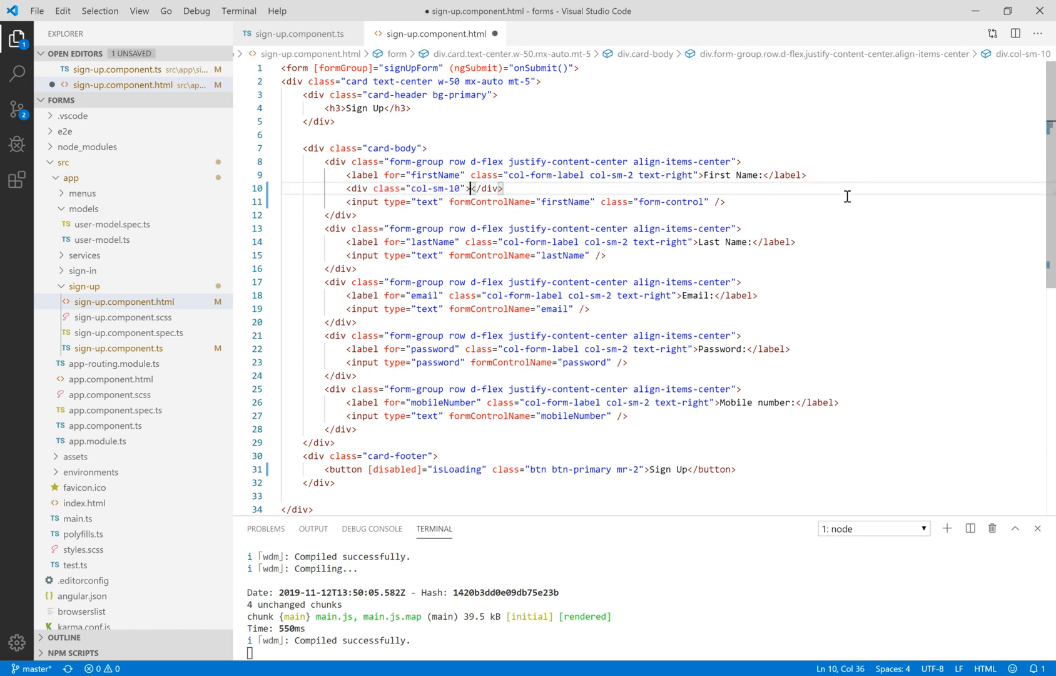
key("shift+End")
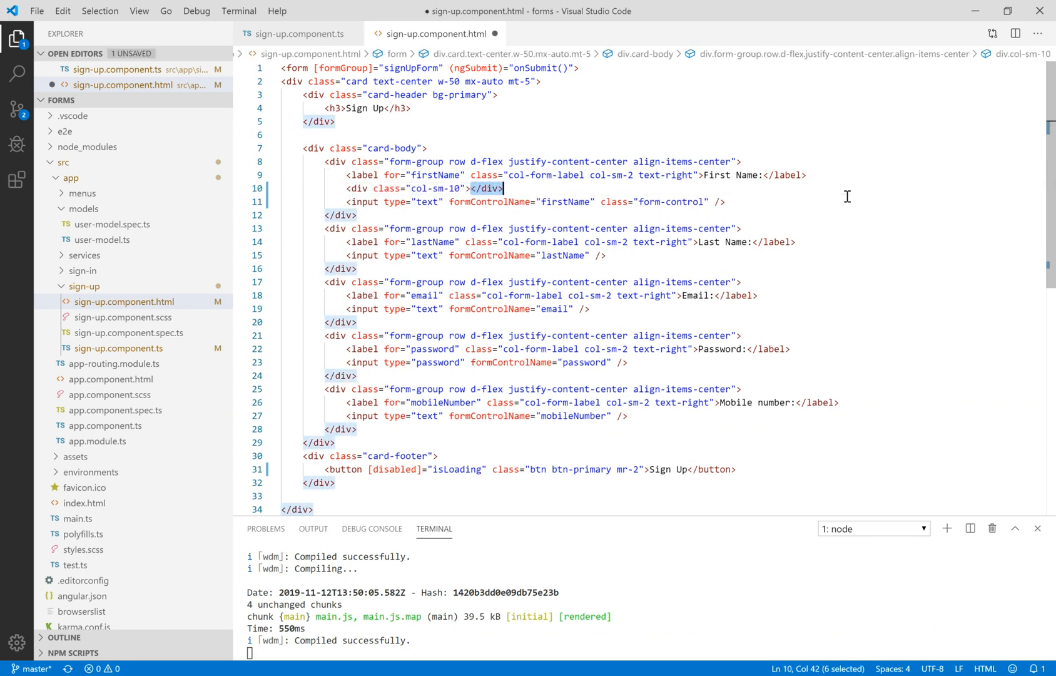
key("Delete")
key("Down")
key("Down")
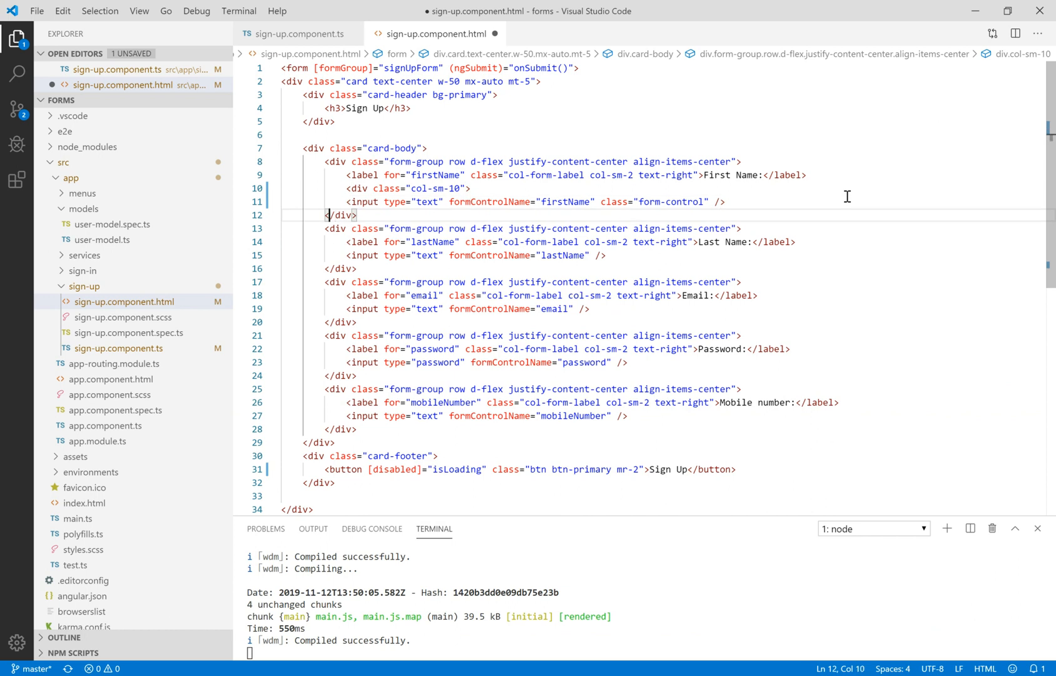
type("</div>")
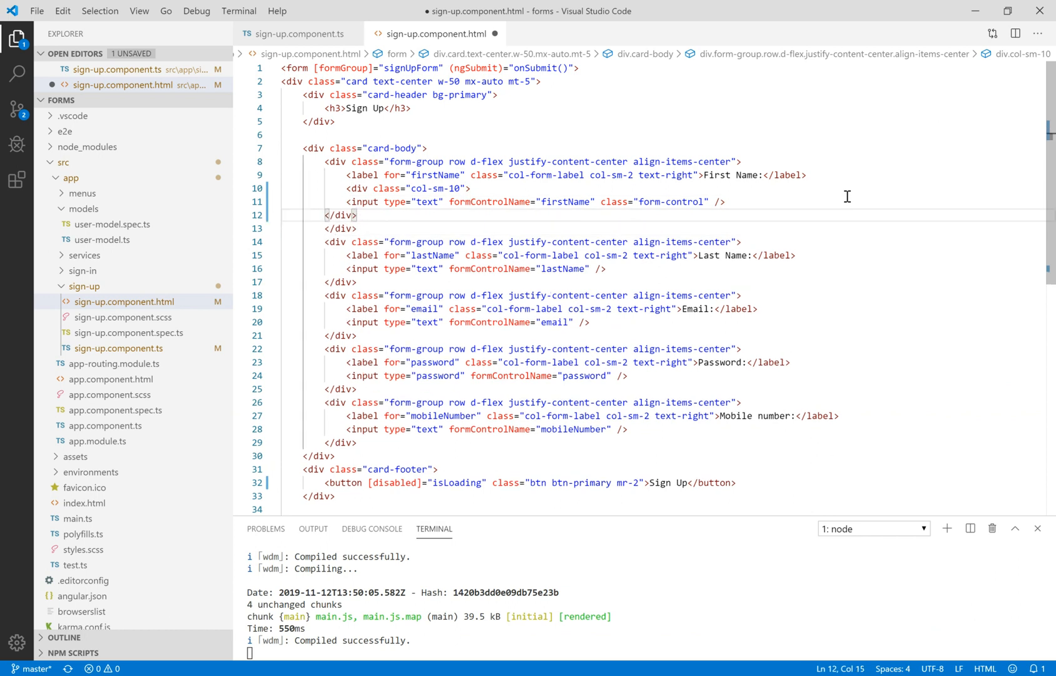
key("shift+alt+f")
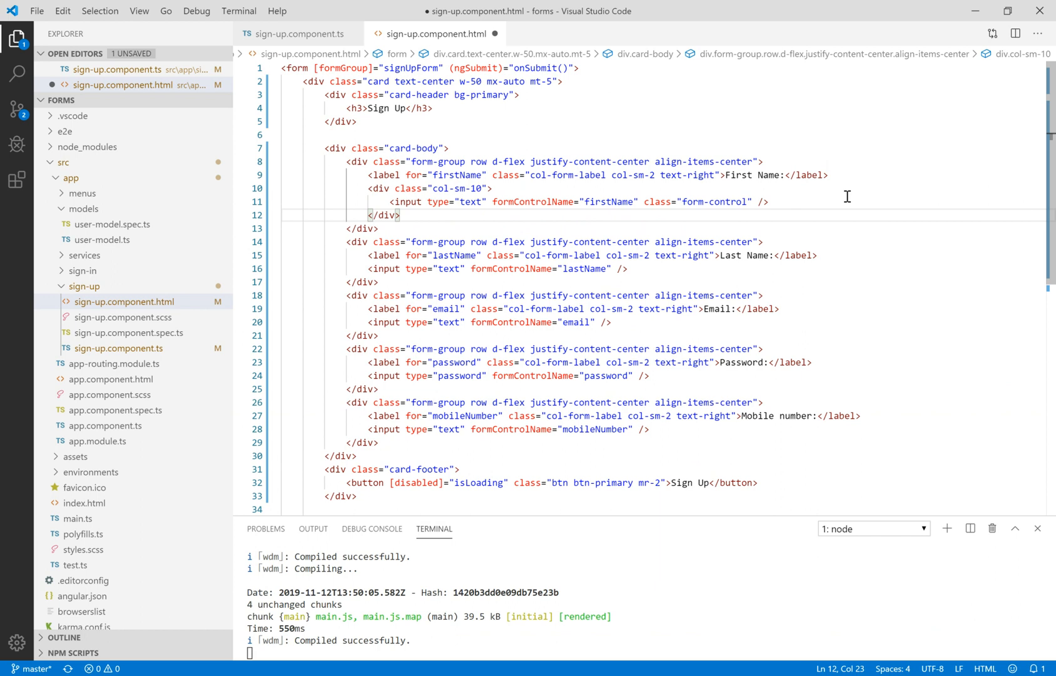
key("ctrl+s")
double_click(459, 188)
type("5")
key("ctrl+s")
key("alt+Tab")
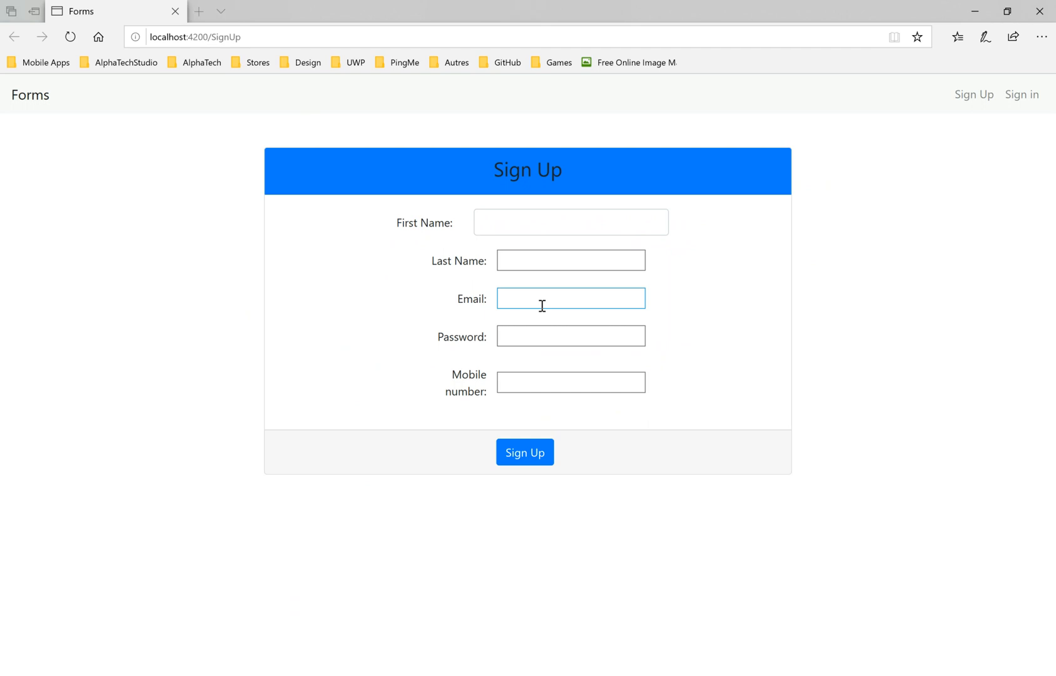
key("alt+Tab")
- Paste the col-sm-5 wrapper around the Last Name and following inputs, removing stray closing tags
left_click(541, 189)
key("shift+Home")
key("ctrl+c")
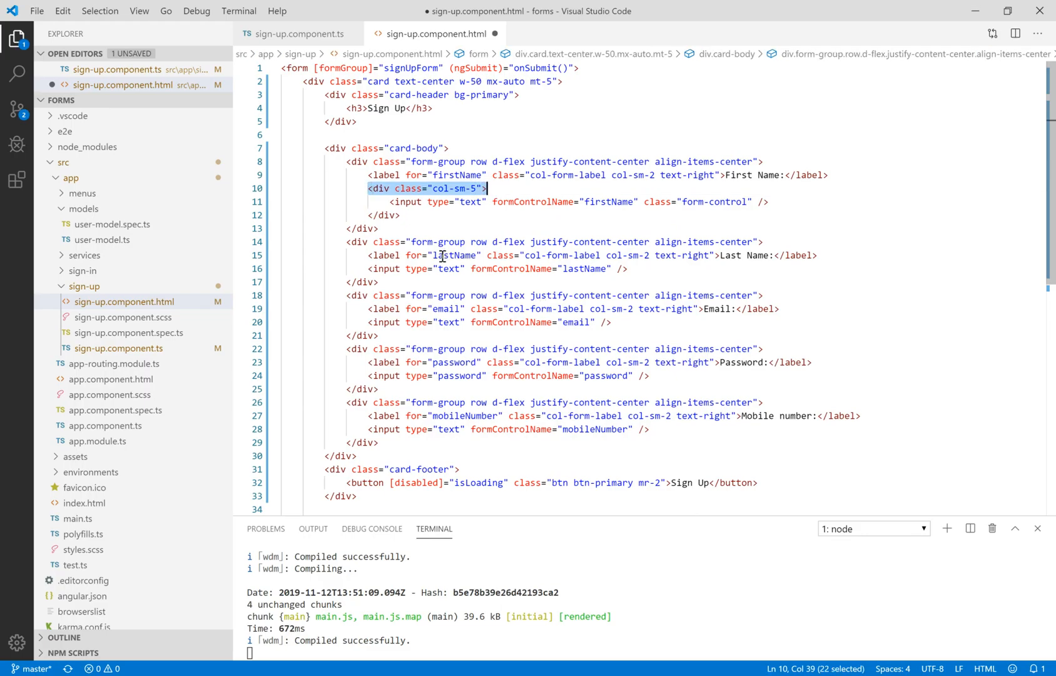
left_click(842, 258)
key("Return")
key("ctrl+v")
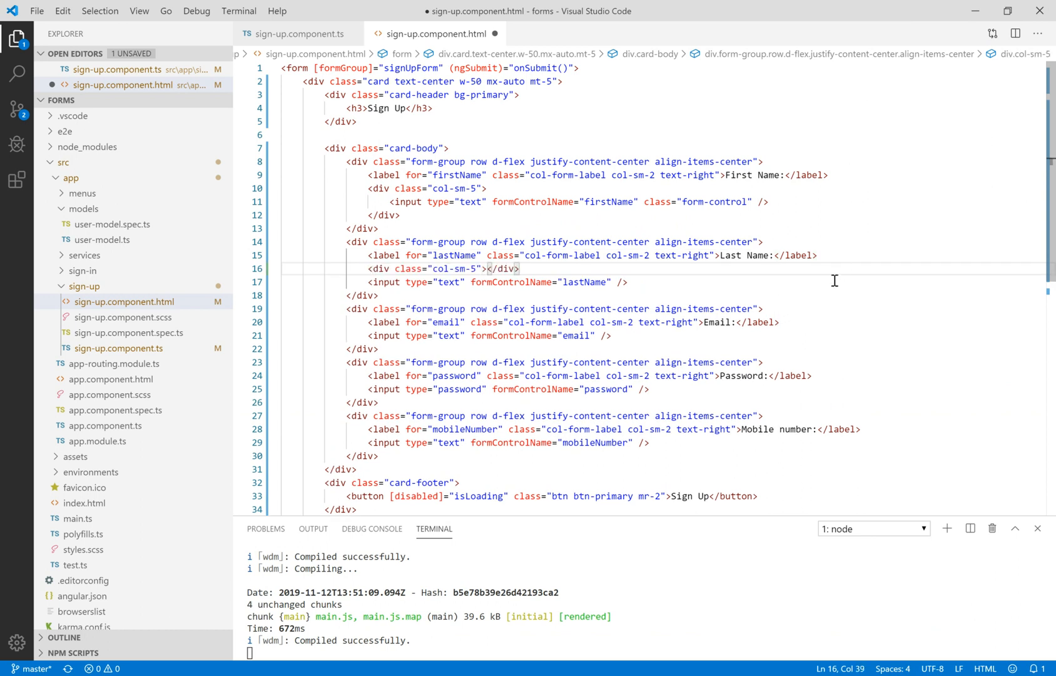
left_click(800, 322)
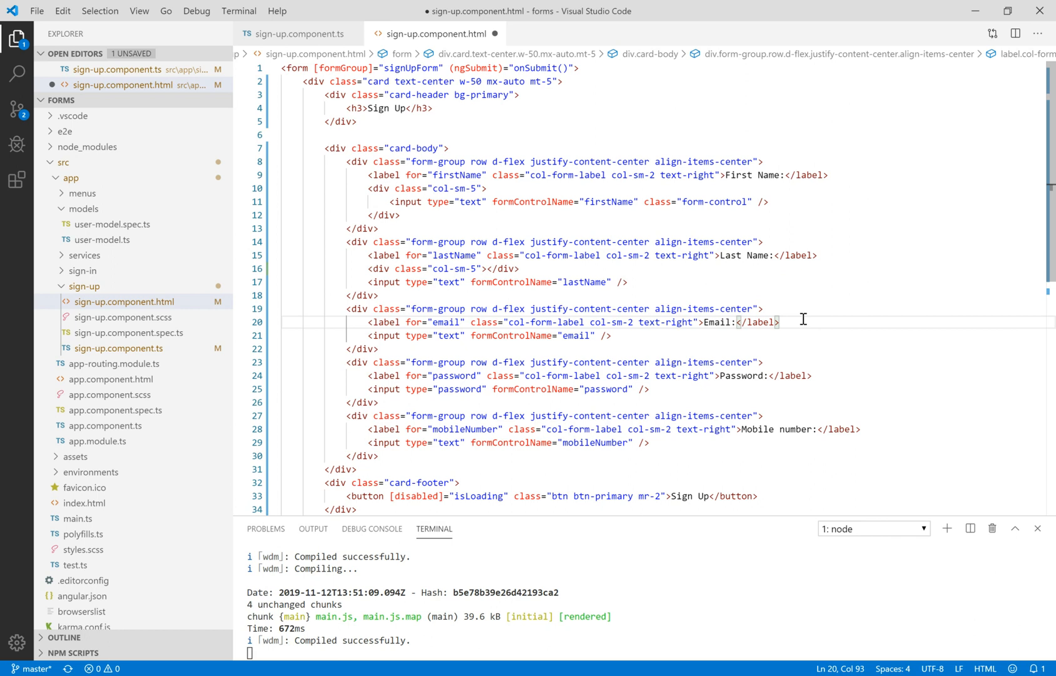
key("Up")
key("Up")
key("Up")
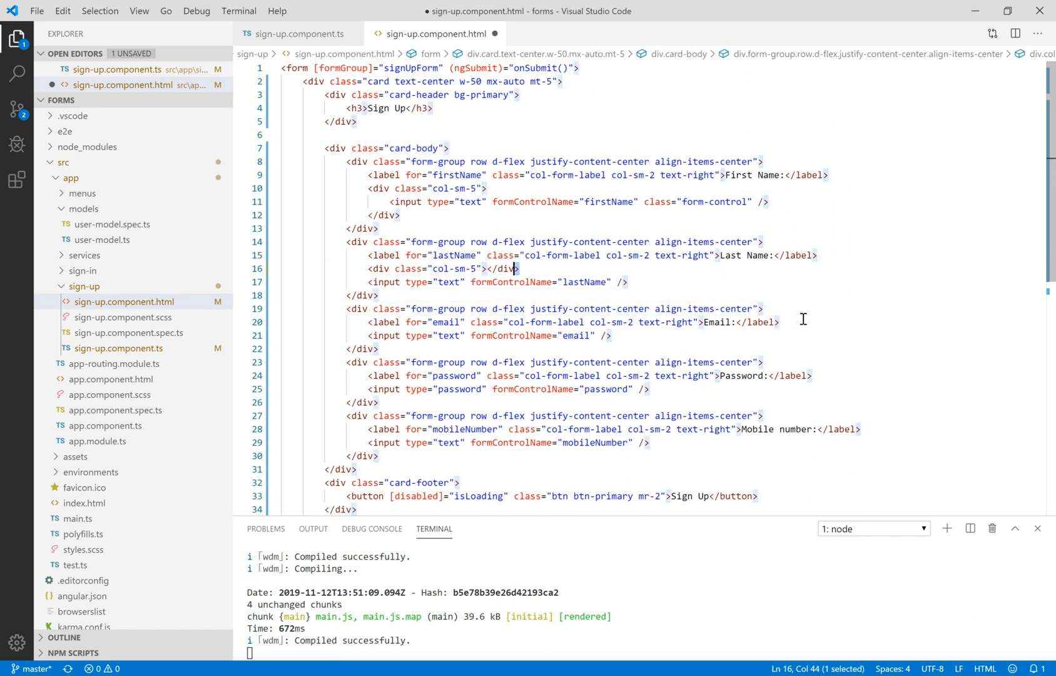
key("ctrl+shift+Left")
key("ctrl+shift+Left")
key("BackSpace")
key("ctrl+shift+Left")
key("ctrl+shift+Left")
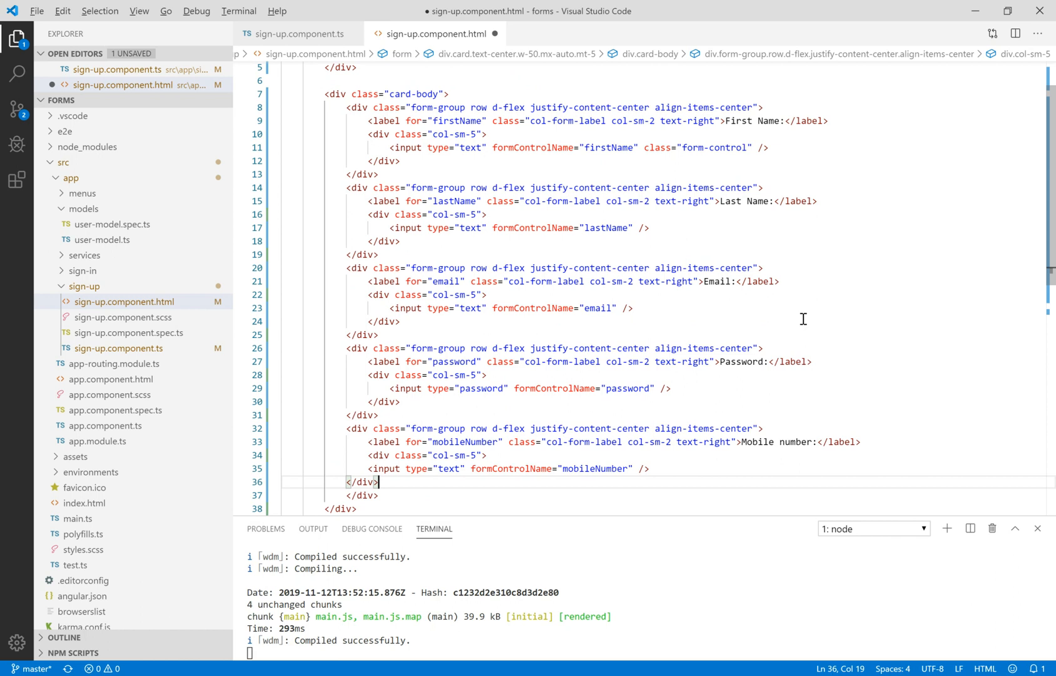
- Add class="form-control" to the lastName, email, password and mobileNumber inputs and save
key("shift+alt+f")
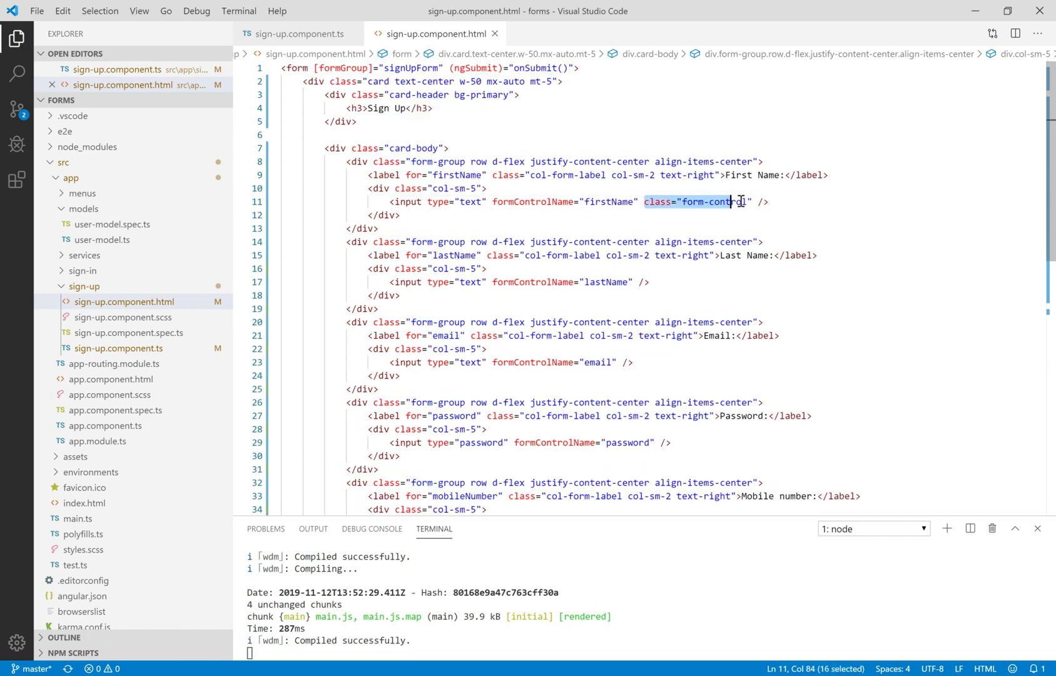
left_click_drag(740, 201, 753, 201)
left_click(634, 282)
type("class=\"form-control\"")
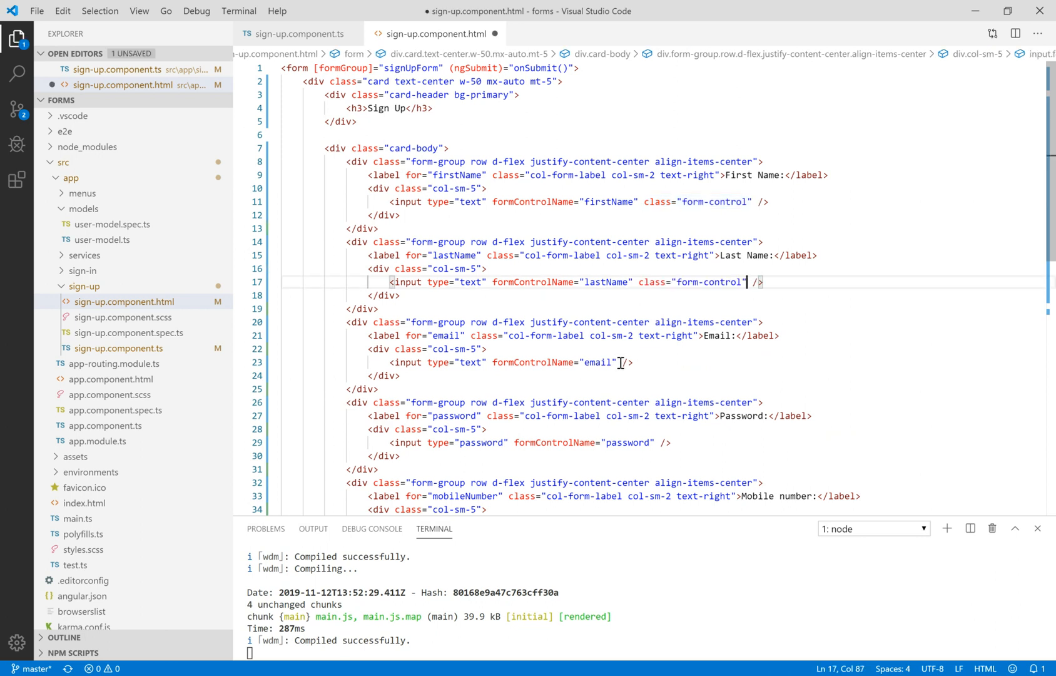
left_click(621, 362)
key("ctrl+v")
left_click(655, 441)
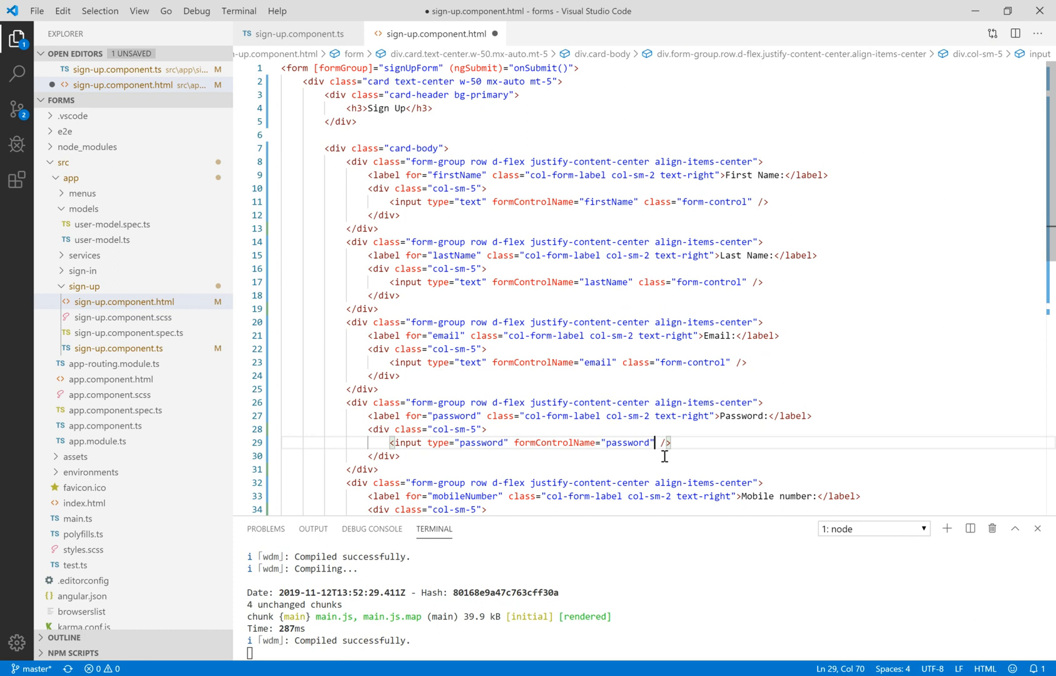
key("ctrl+v")
scroll(660, 451, "down", 3)
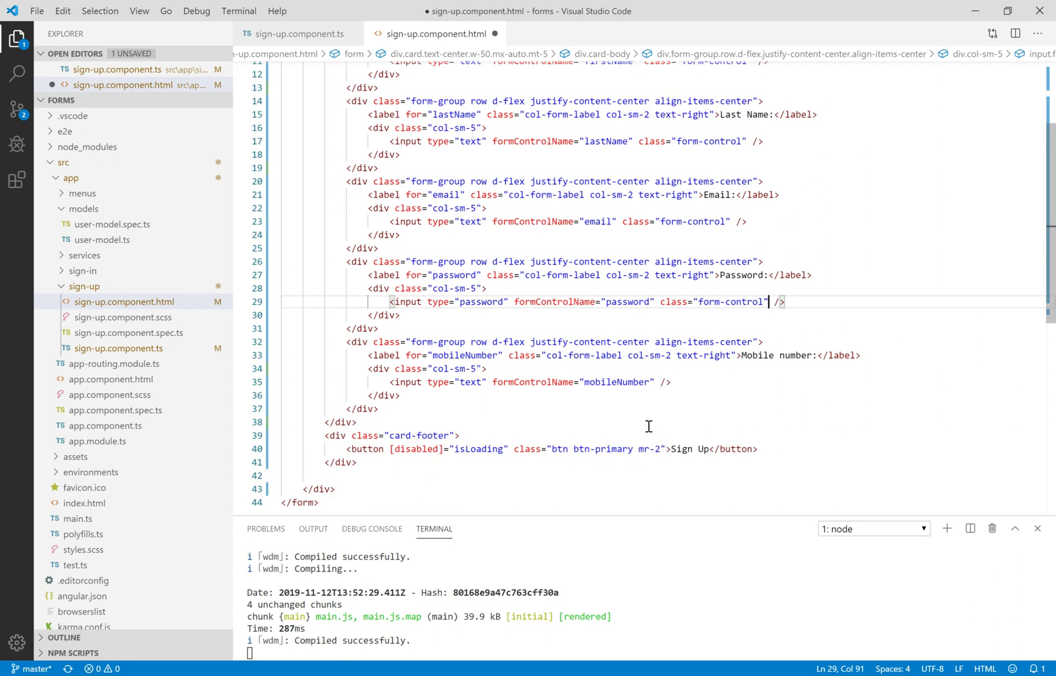
left_click(660, 381)
type("class=\"form-control\"")
key("ctrl+s")
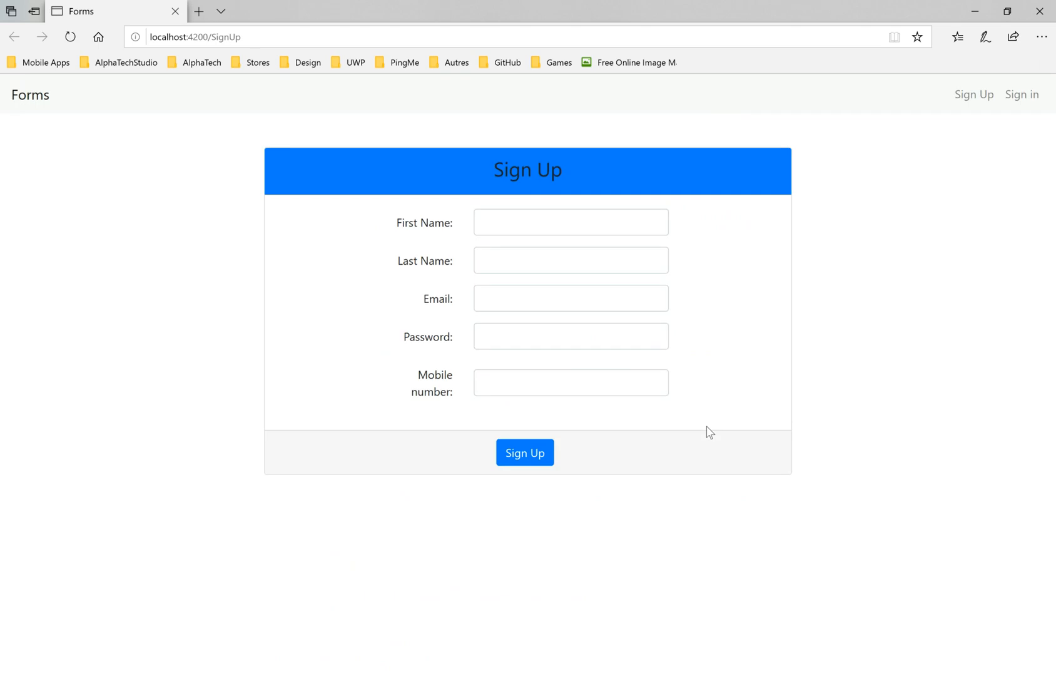
- Click through each form field in Edge to verify the uniform styling
left_click(583, 384)
left_click(581, 335)
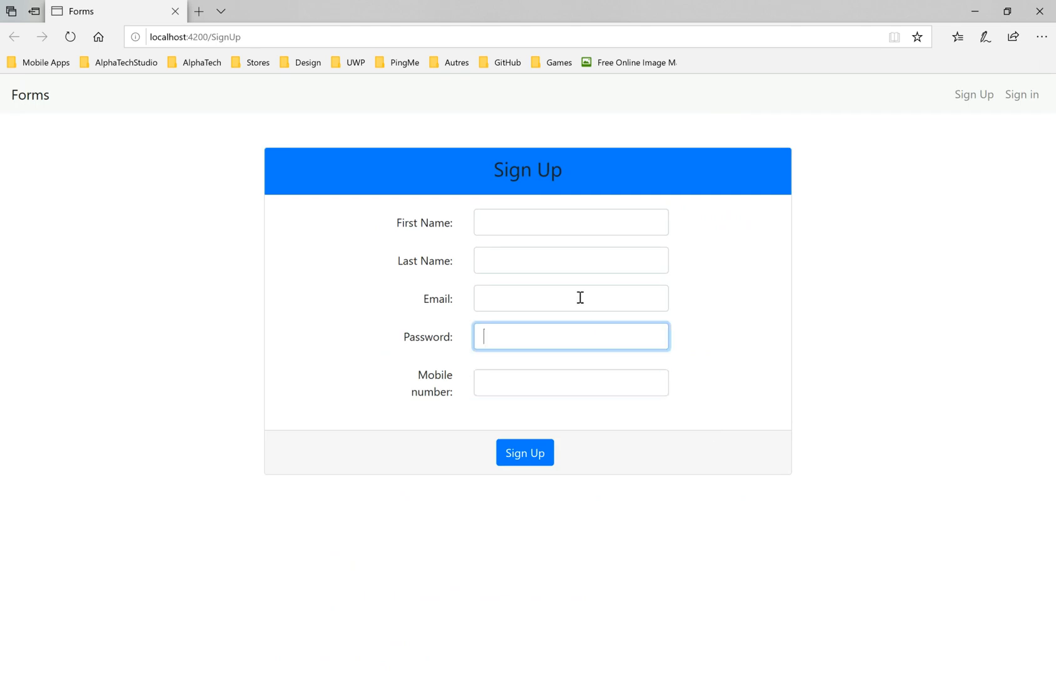
left_click(580, 297)
left_click(575, 262)
left_click(571, 223)
left_click(731, 276)
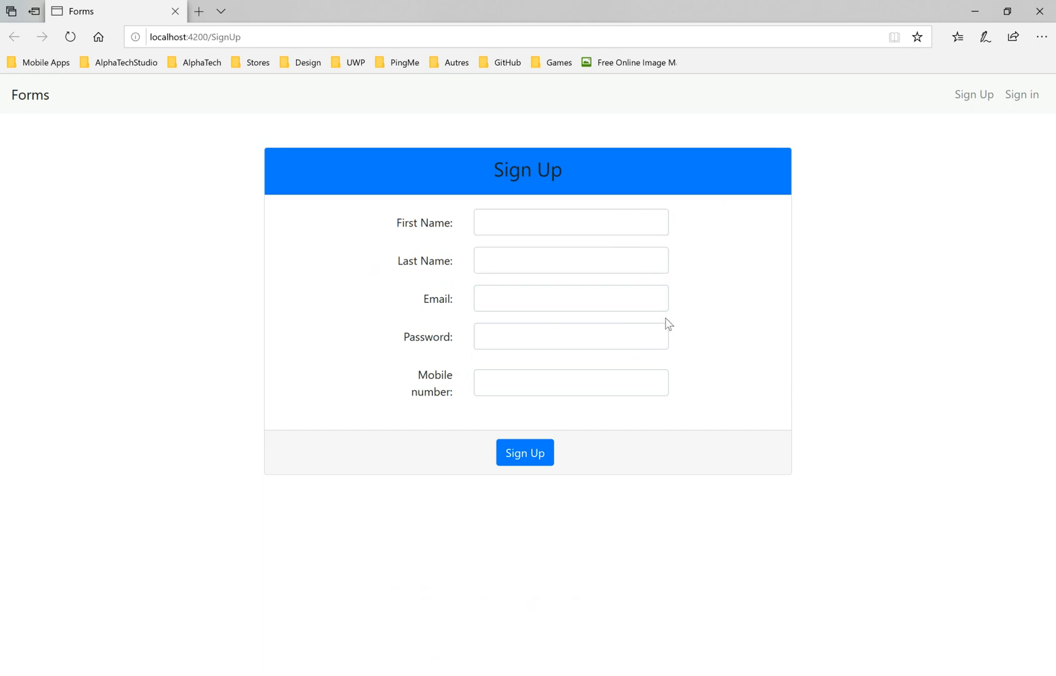
key("alt+Tab")
scroll(604, 353, "up", 4)
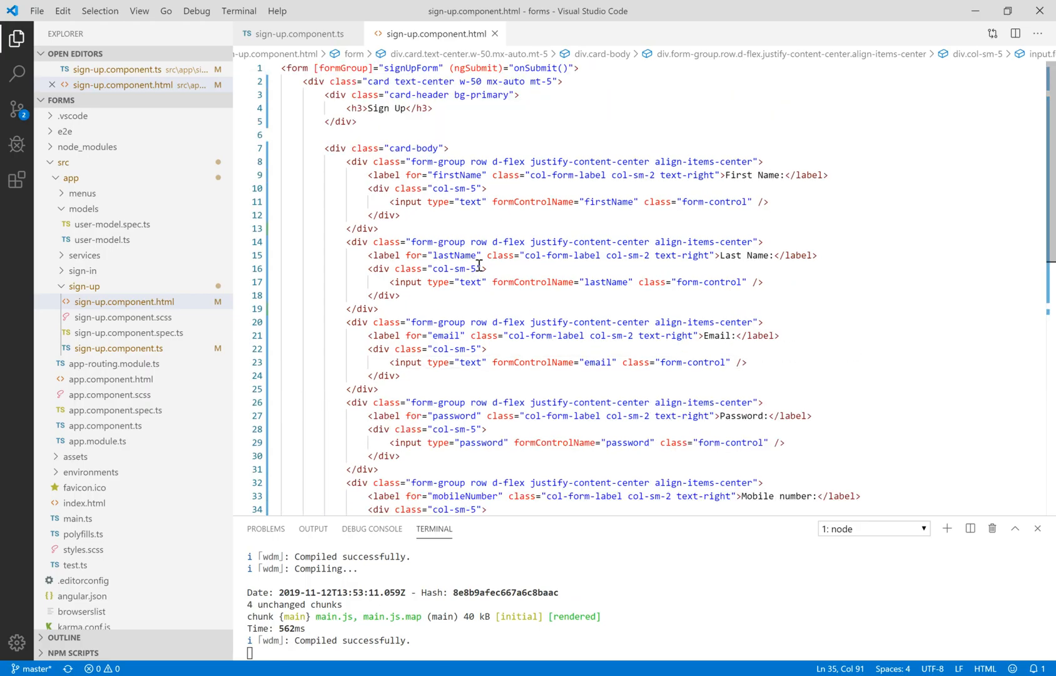
- Copy the signUpData getter name and add a message div with *ngIf under the firstName input
left_click(298, 34)
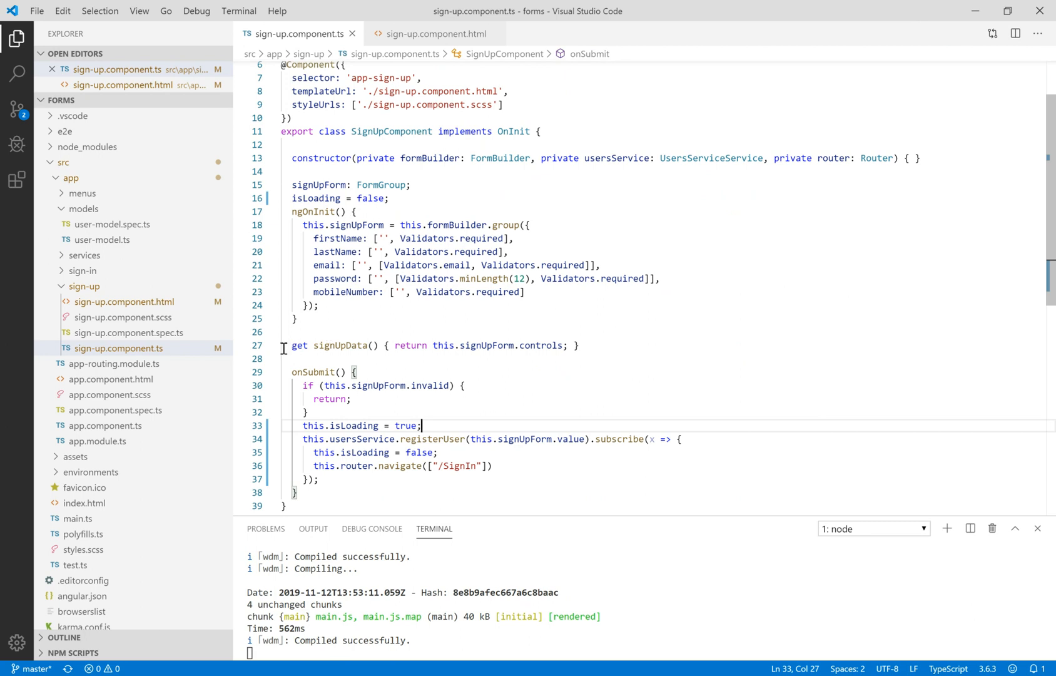
double_click(327, 345)
key("ctrl+Tab")
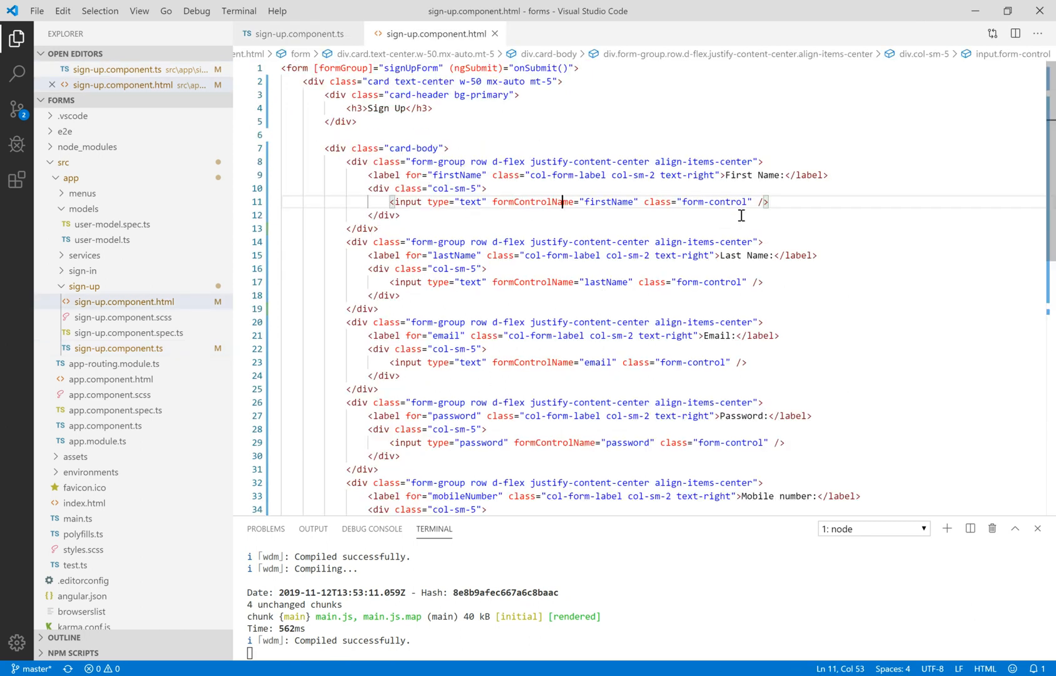
left_click(788, 204)
key("Return")
type("<di")
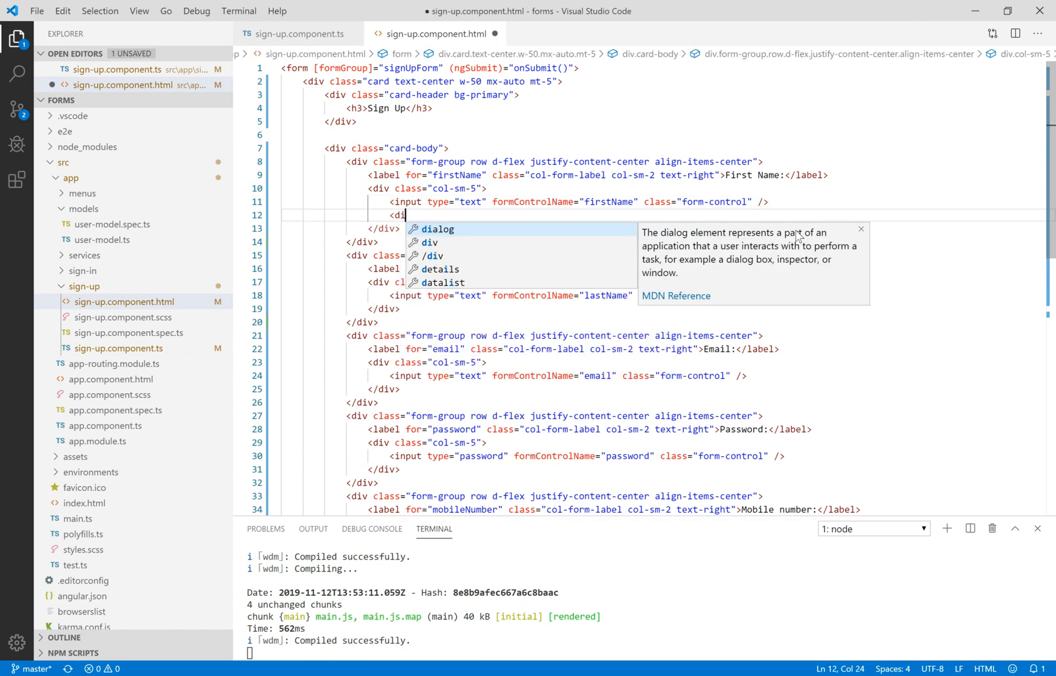
type("v></div>")
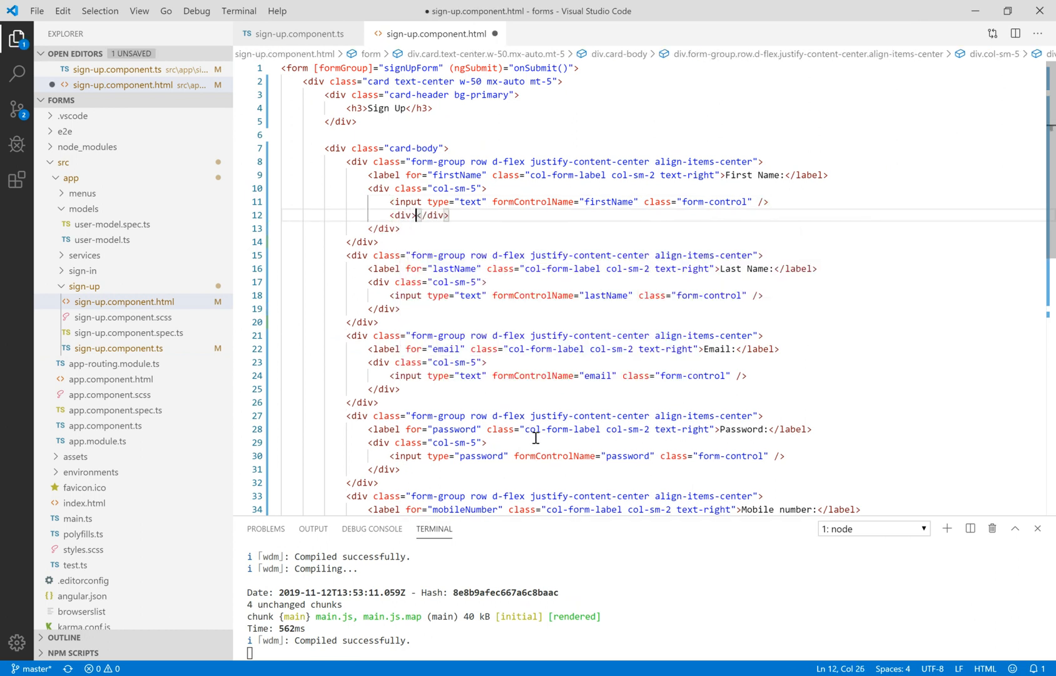
key("Left")
type("*></di")
key("BackSpace")
type("ngIf")
type("=\"")
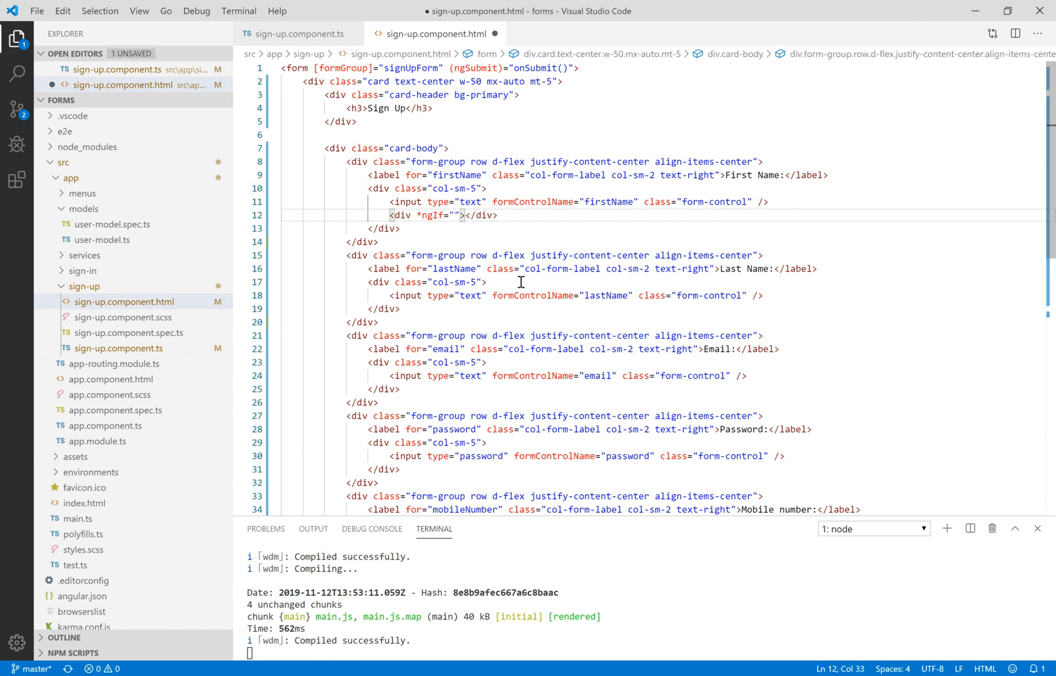
type("signUpData.")
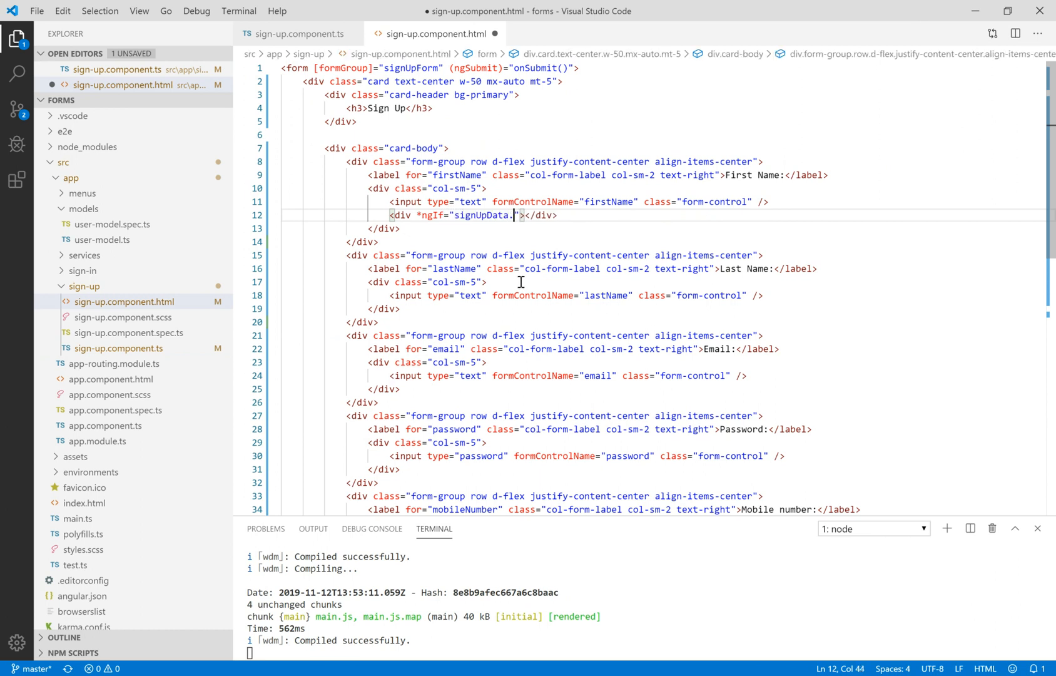
- Set the *ngIf to signUpData.firstName.invalid && (dirty || touched)
double_click(461, 175)
key("ctrl+c")
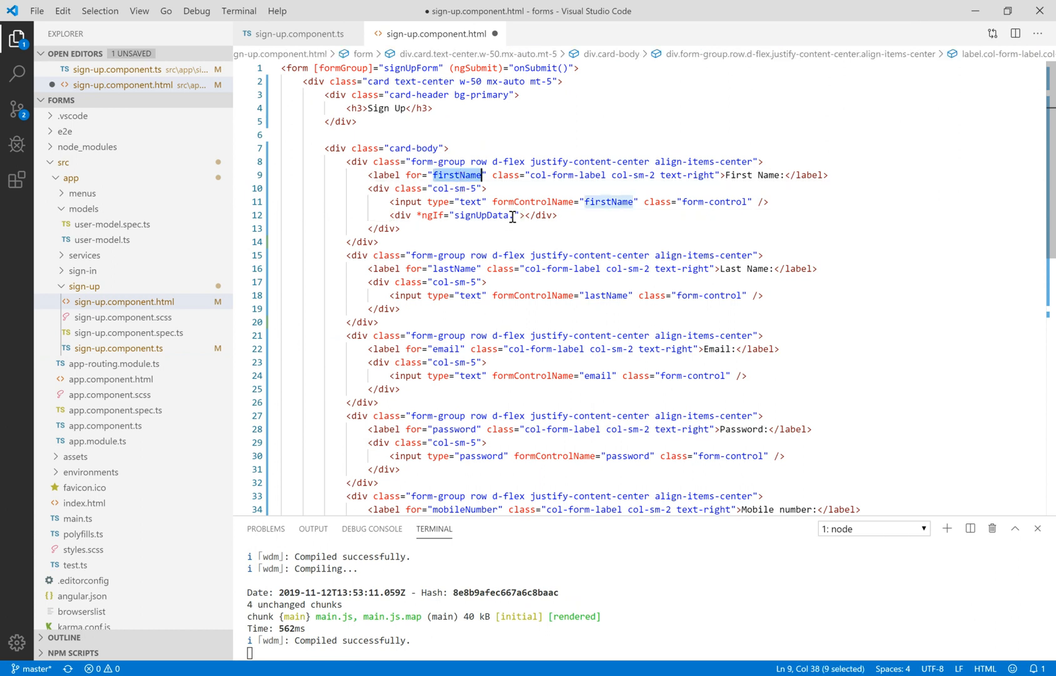
left_click(514, 217)
key("ctrl+v")
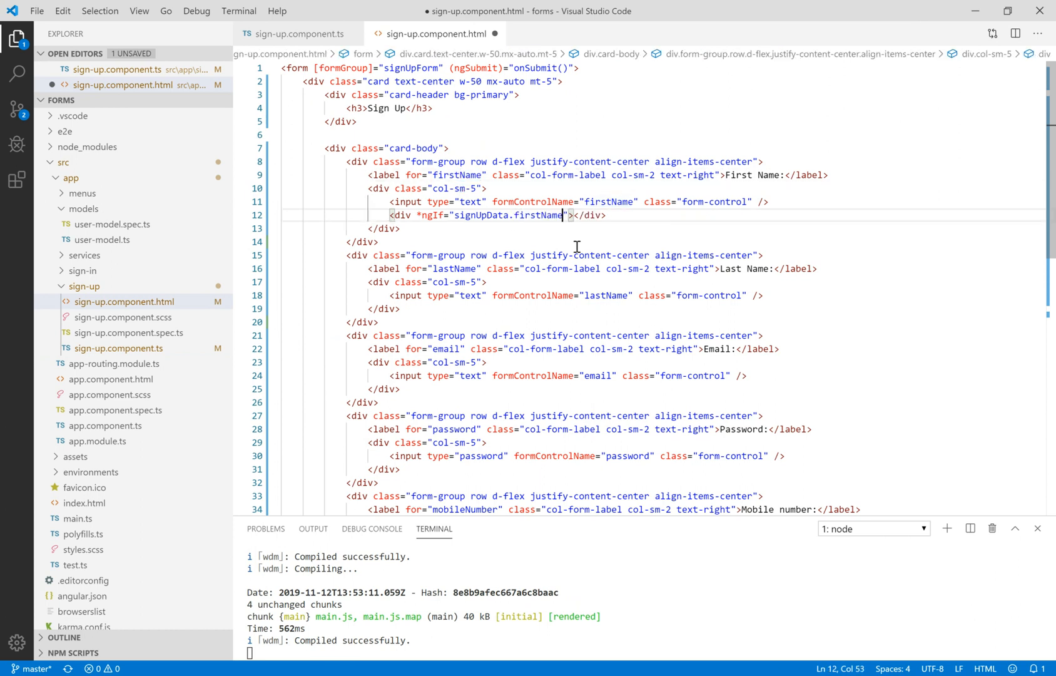
type(".Invali")
key("BackSpace")
key("BackSpace")
key("BackSpace")
key("BackSpace")
key("BackSpace")
key("BackSpace")
type("invalid ")
type("&& (")
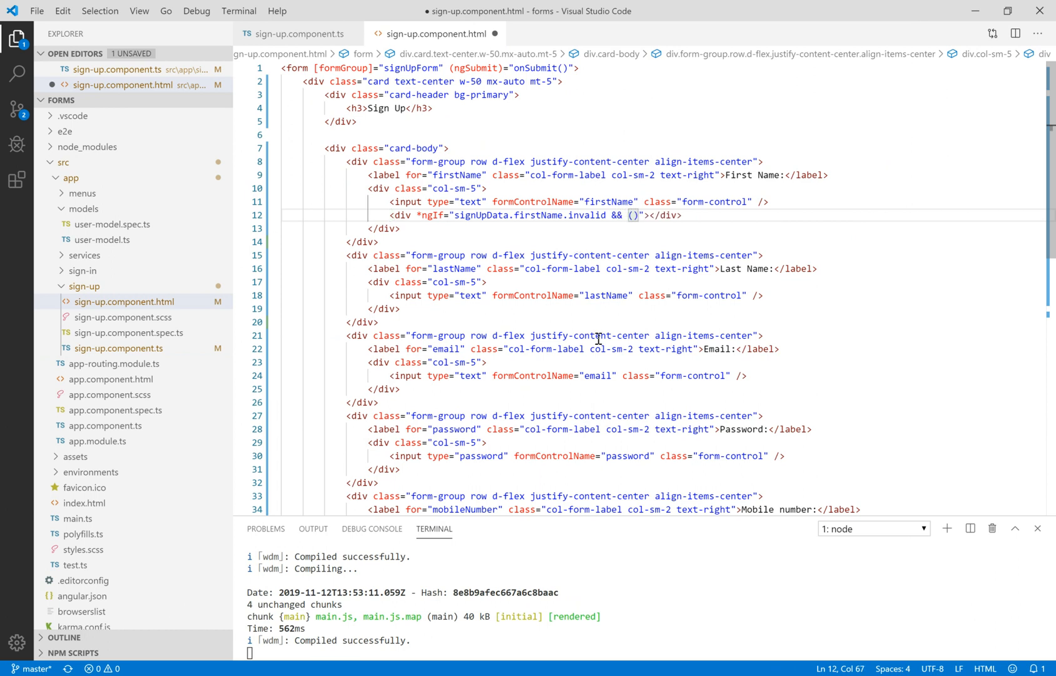
type("signUpData.")
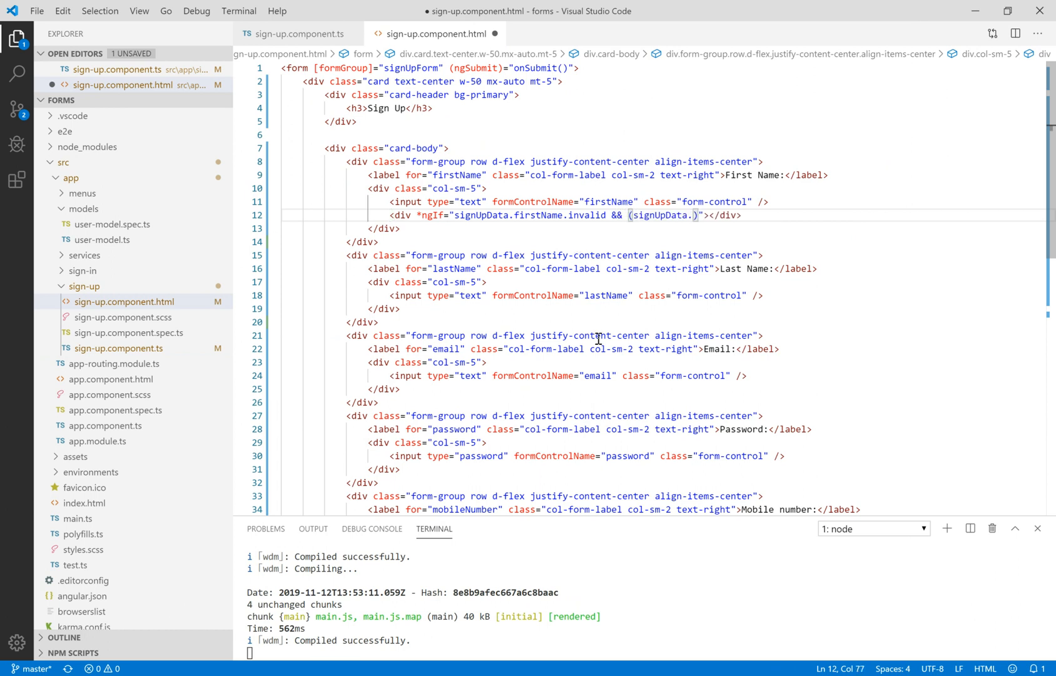
type("first")
key("Tab")
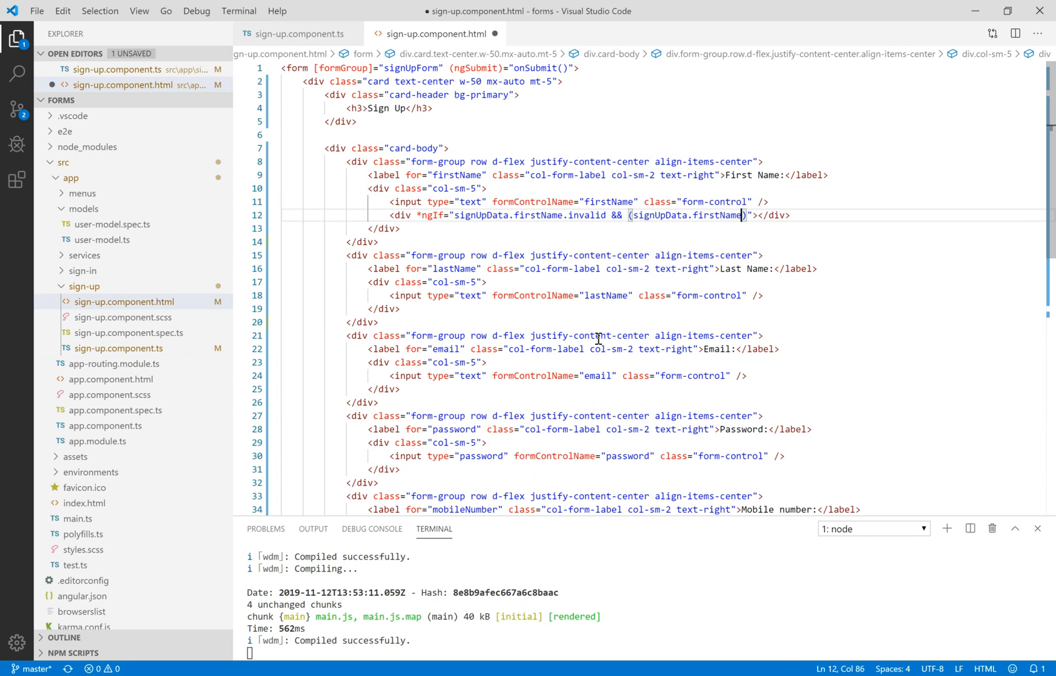
type(".dirty ")
type("|| signUpData.")
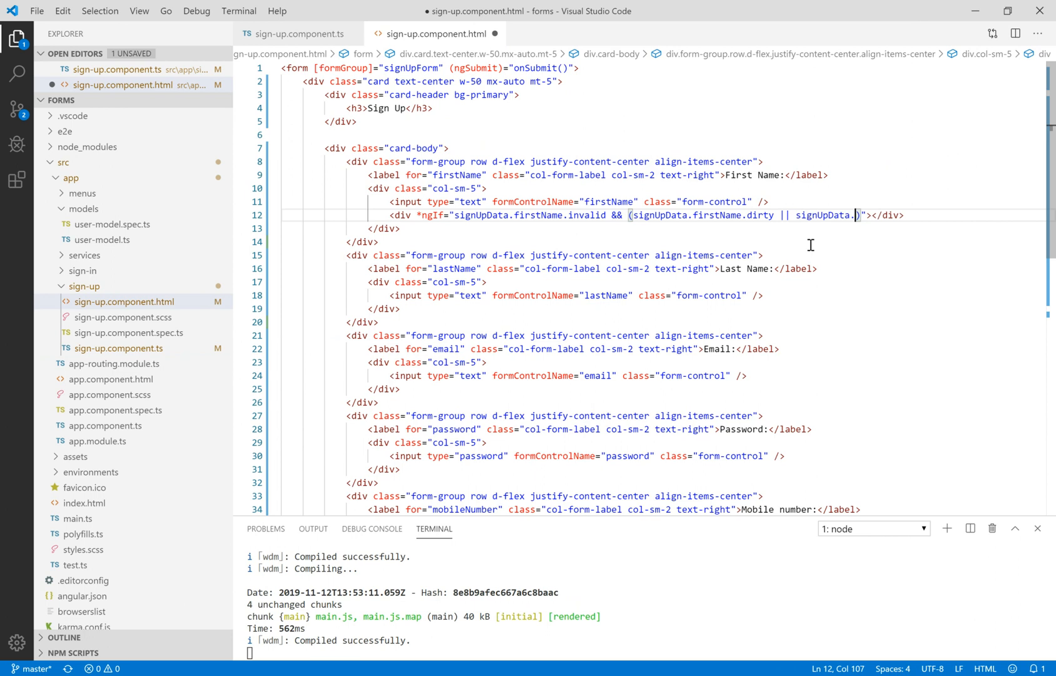
type("first")
key("Tab")
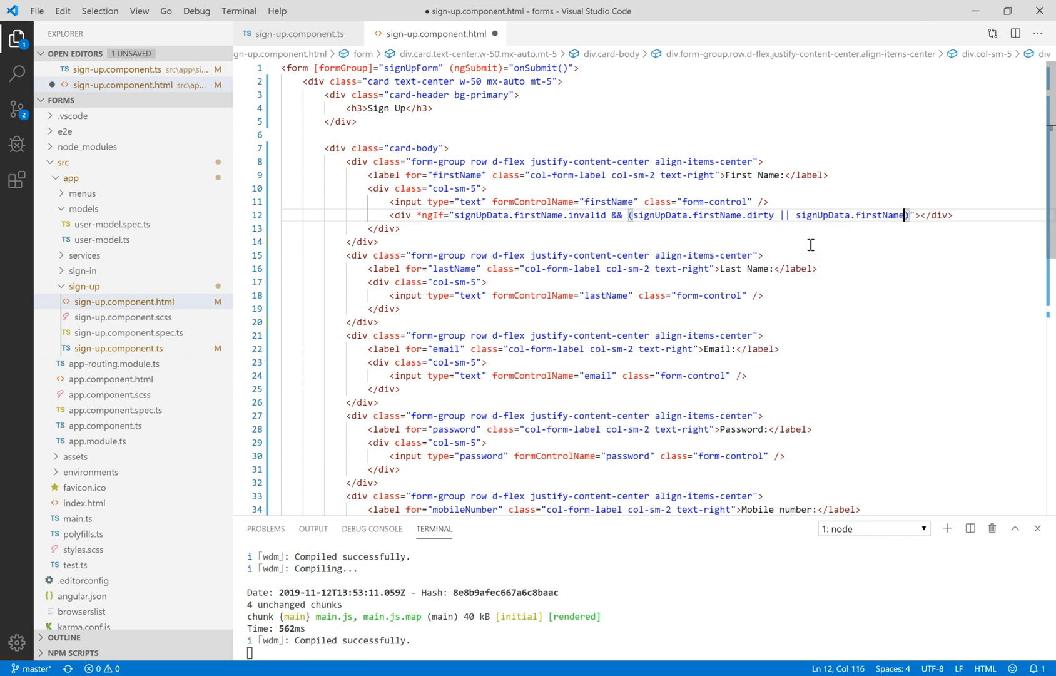
type(".to")
type("uched")
- Give the message div class="alert alert-danger" and focus First Name in Edge to test
key("Right")
type("cla")
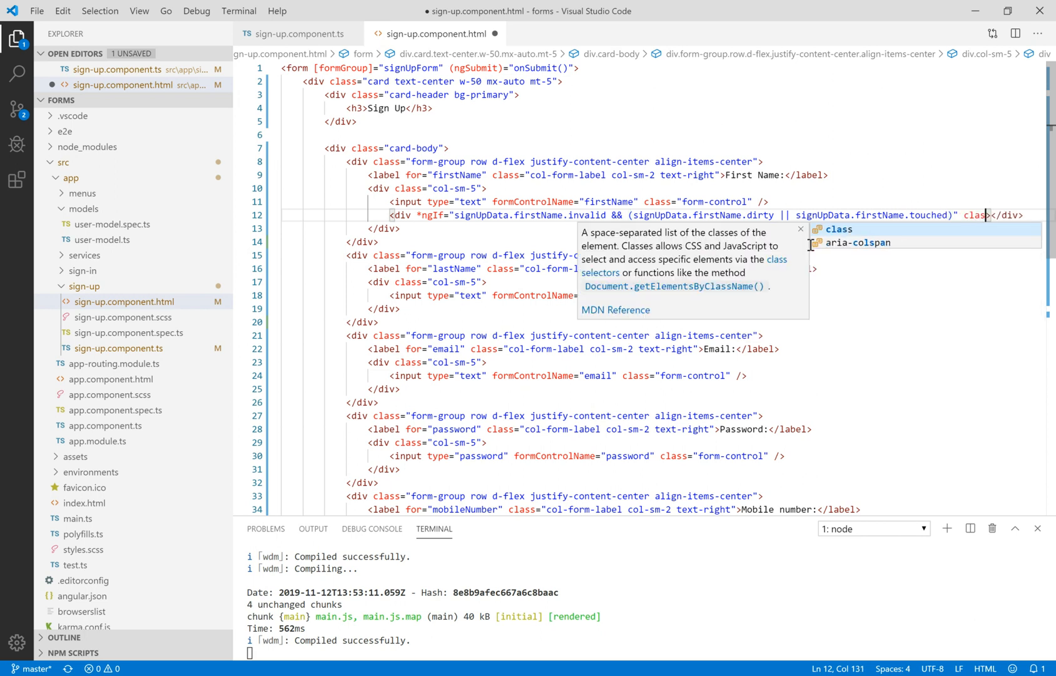
key("Tab")
type("ale")
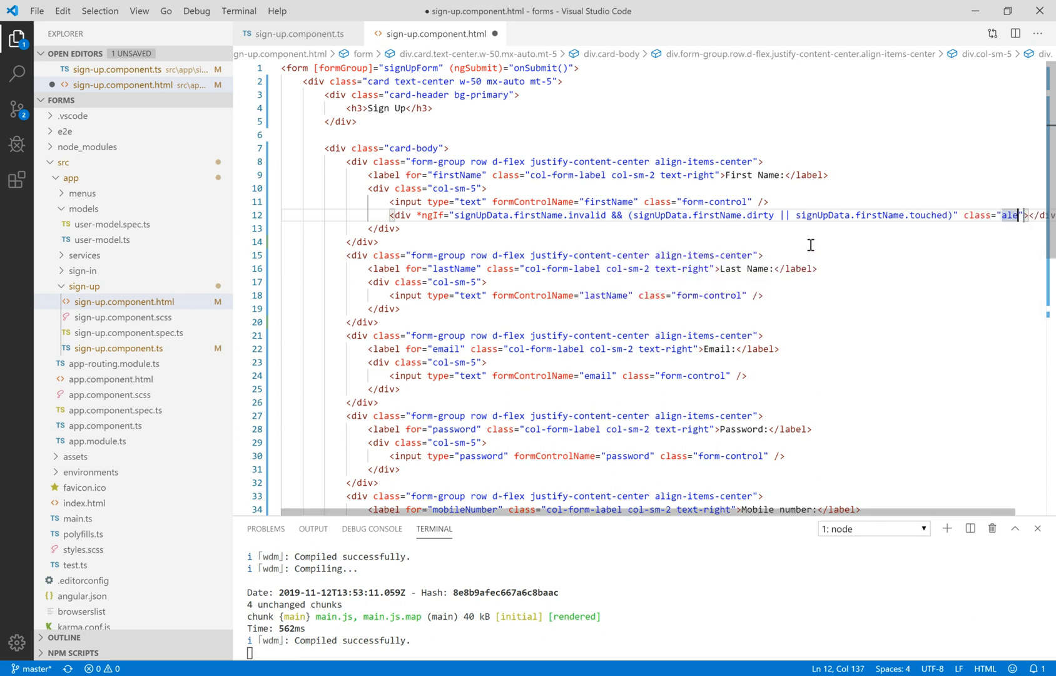
type("rt")
type(" al")
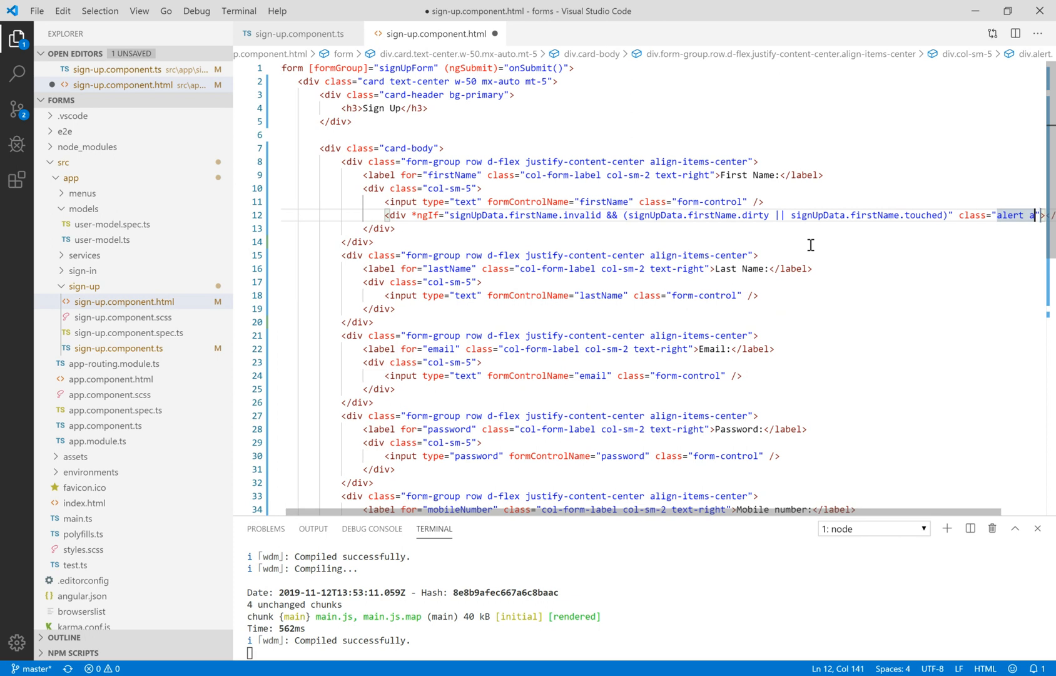
type("ert-da")
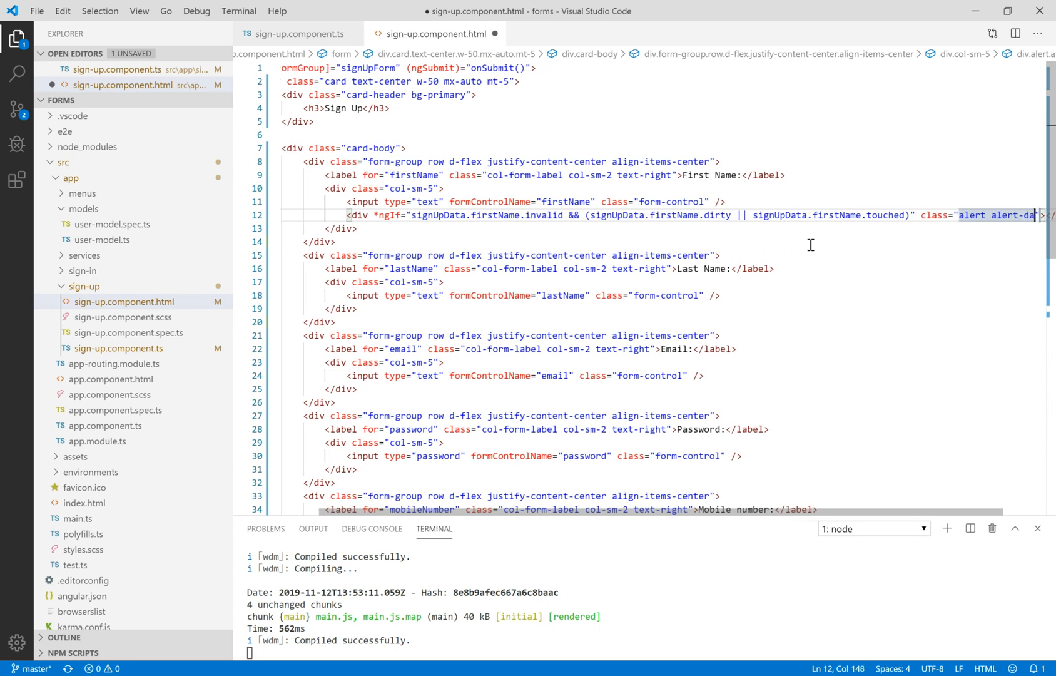
type("nger")
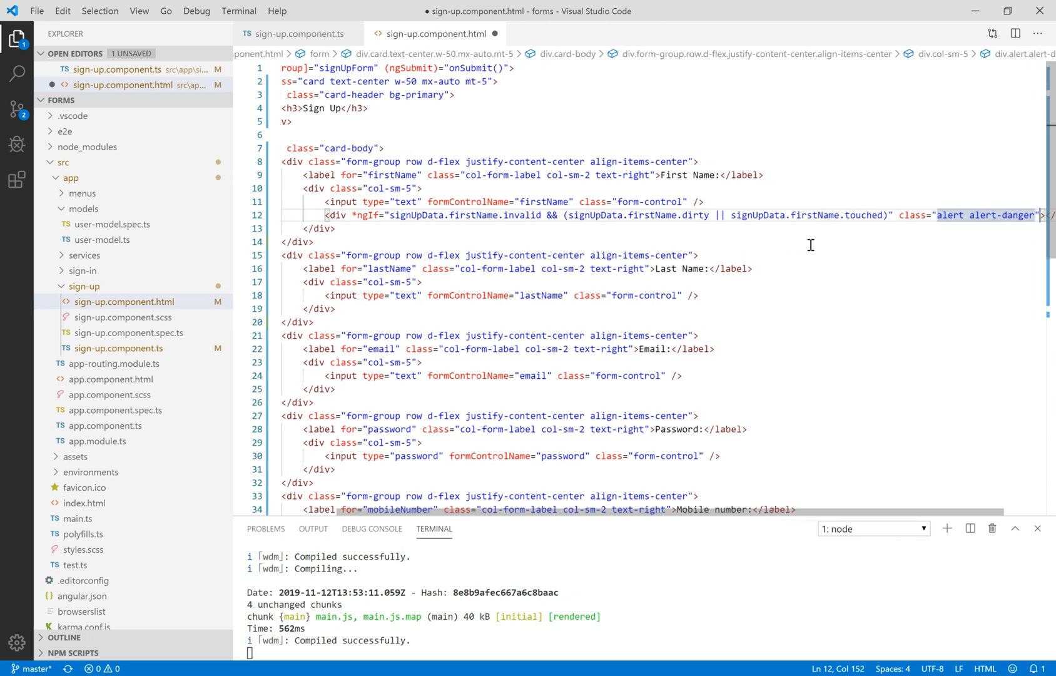
key("alt+Tab")
left_click(606, 221)
- Add <span>First name is required!</span> inside the alert div, fix the naame typo, and save
left_click(720, 279)
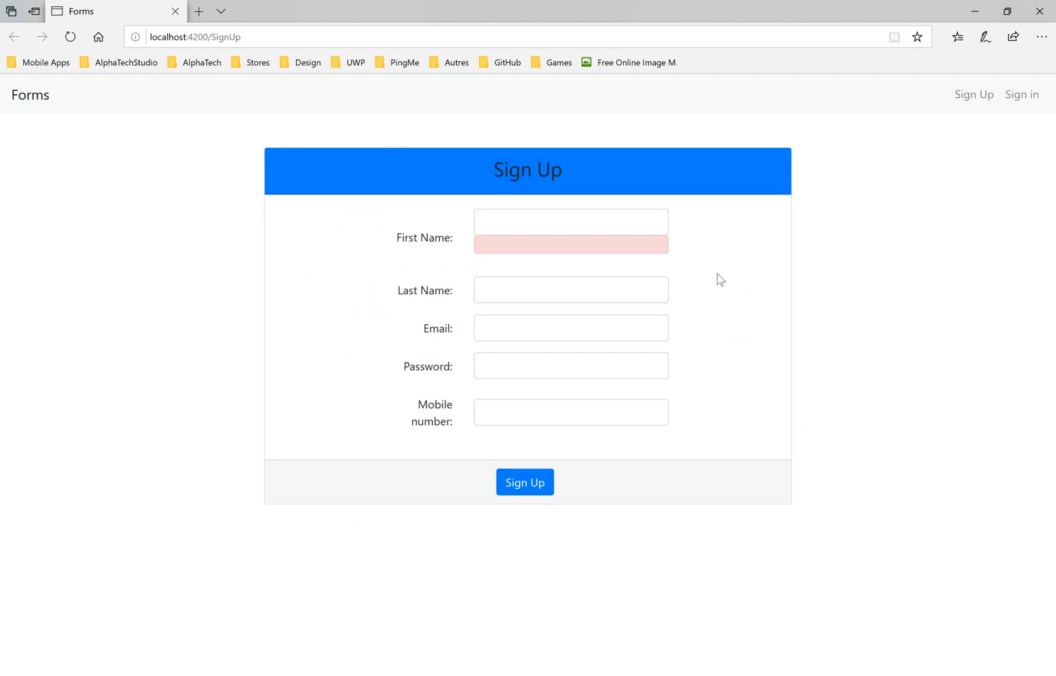
key("alt+Tab")
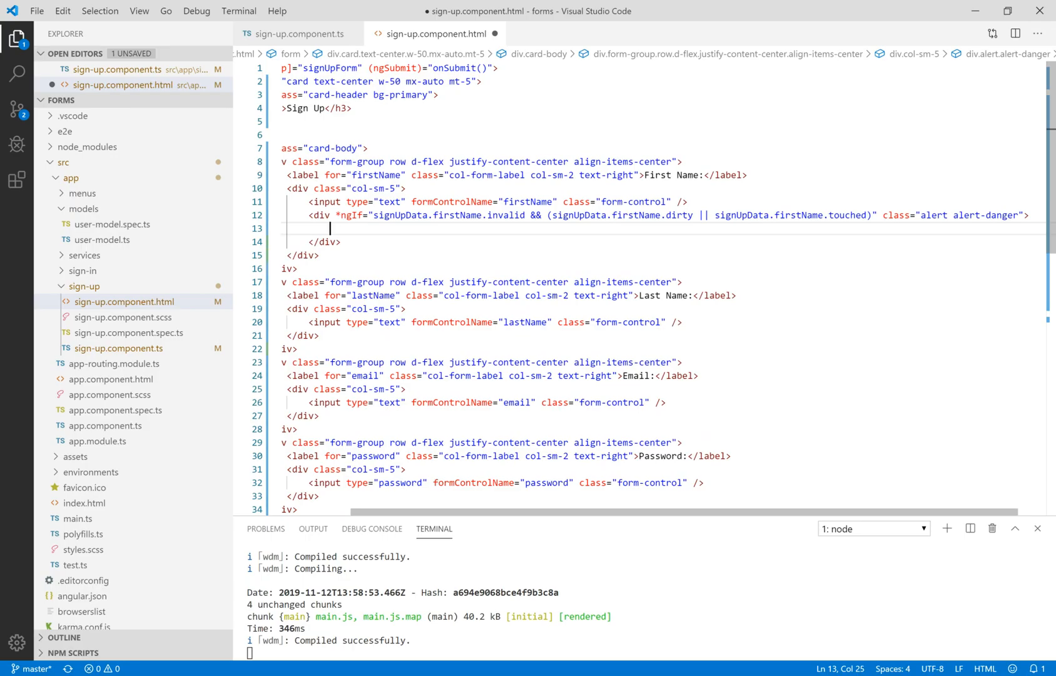
type("<span")
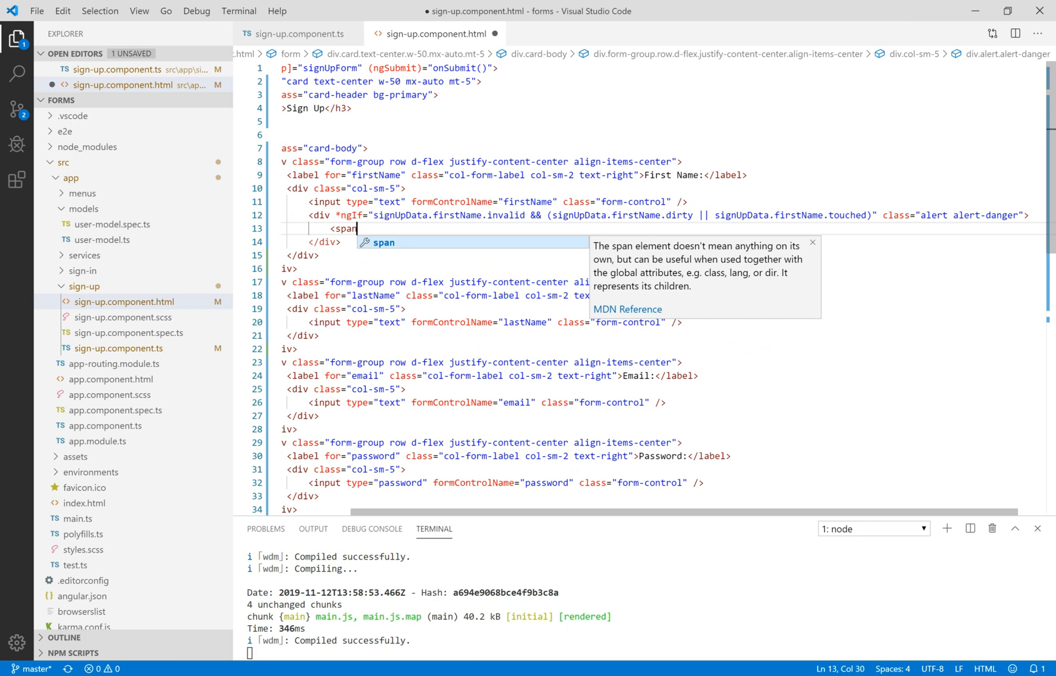
key("Escape")
type(">")
type("Fi")
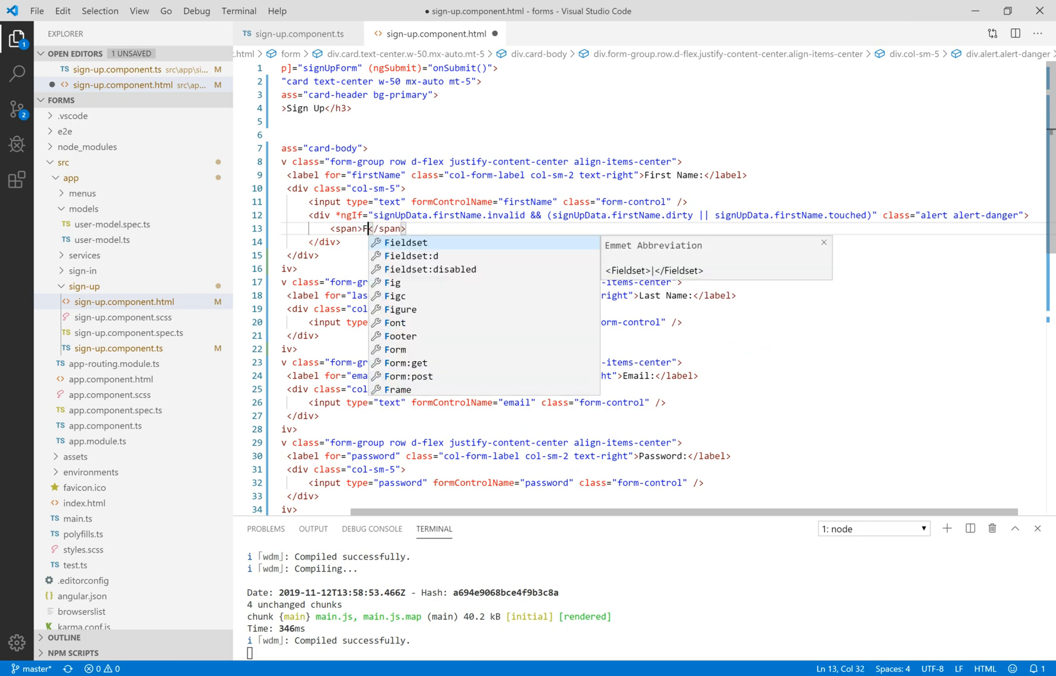
type("rst ")
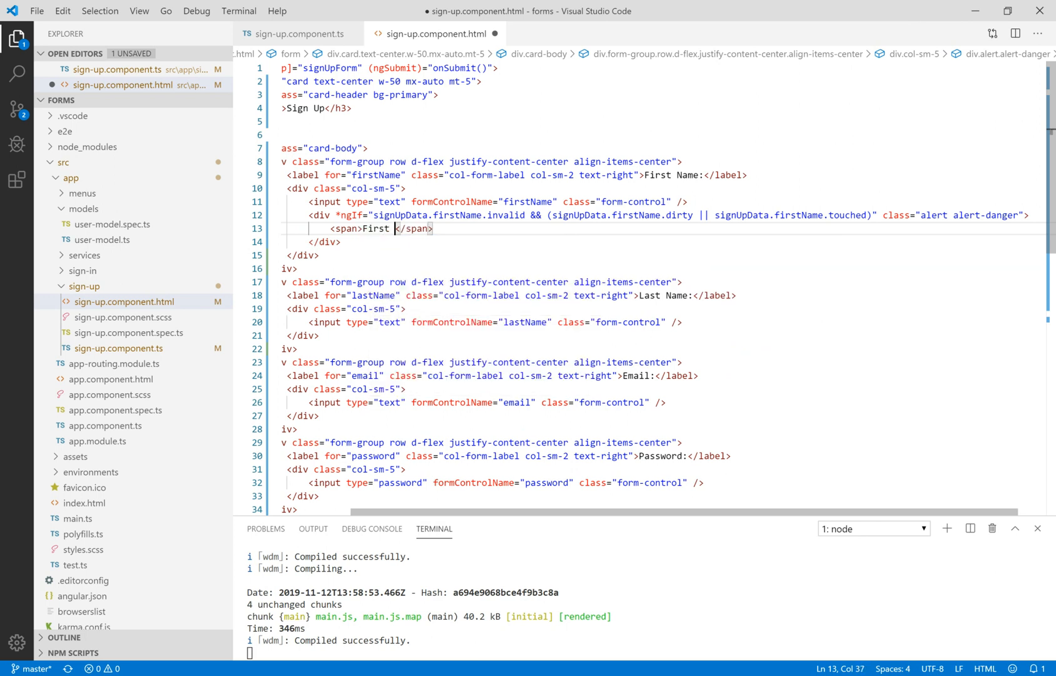
type("nae is")
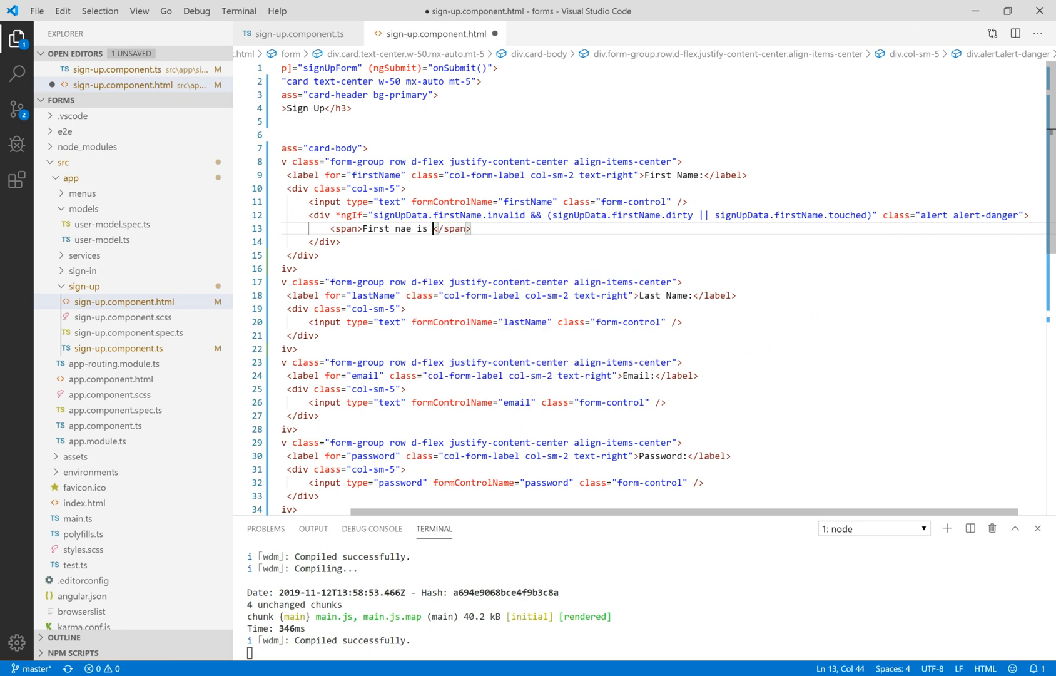
key("BackSpace")
key("BackSpace")
key("BackSpace")
type("ame ")
type("is req")
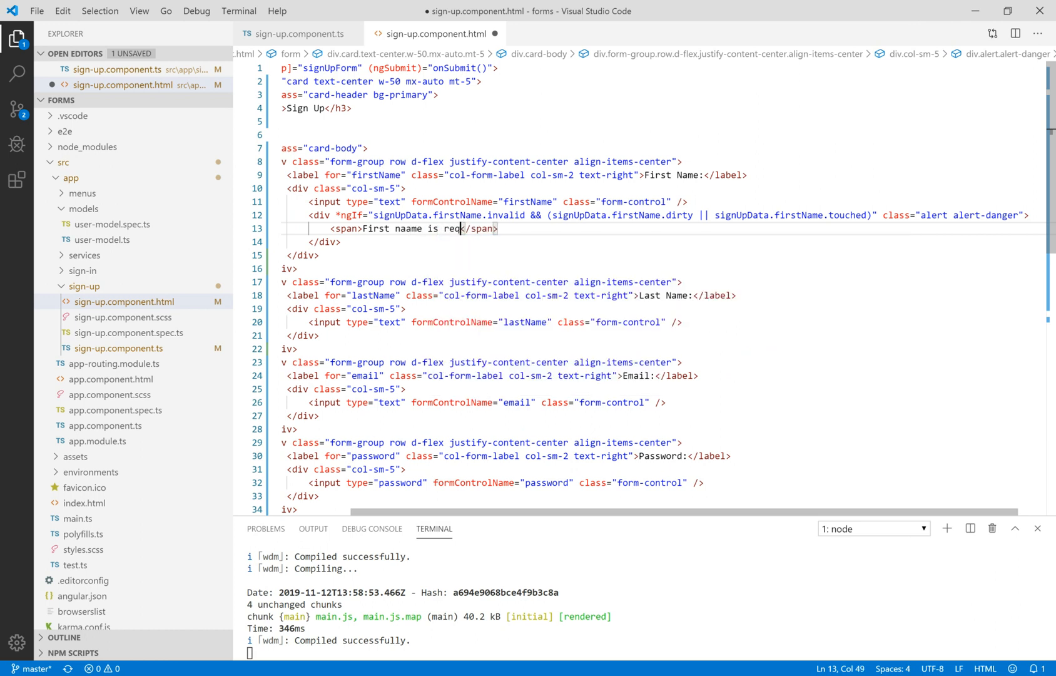
type("uired!")
left_click(406, 227)
key("Delete")
key("ctrl+s")
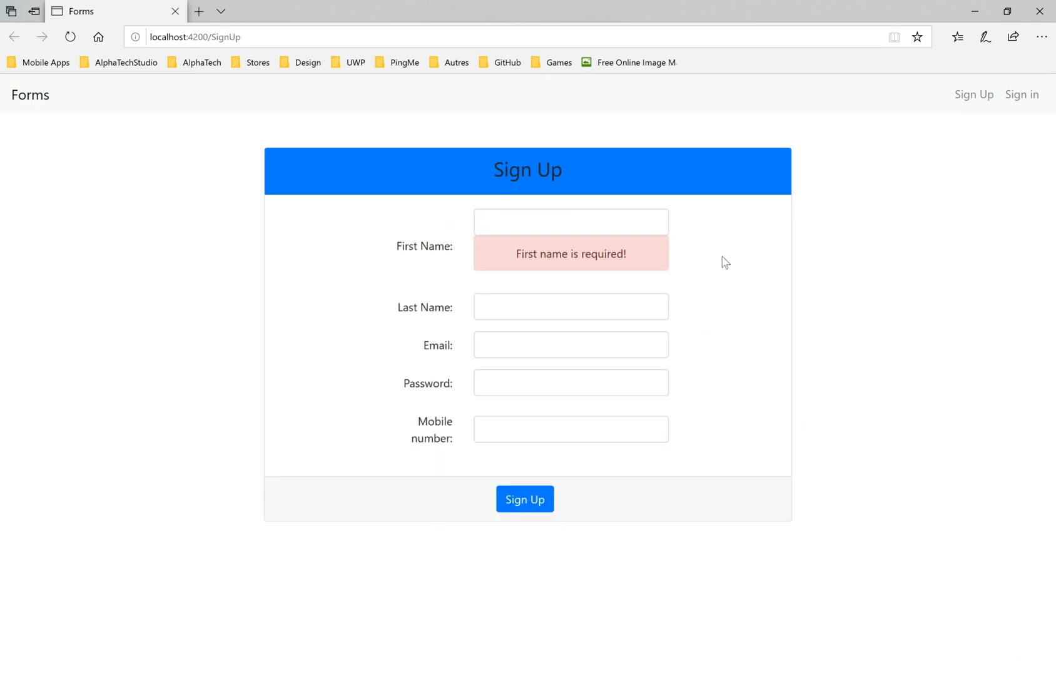
- Leave only the alert-danger class on the First Name message div and save the template
key("alt+Tab")
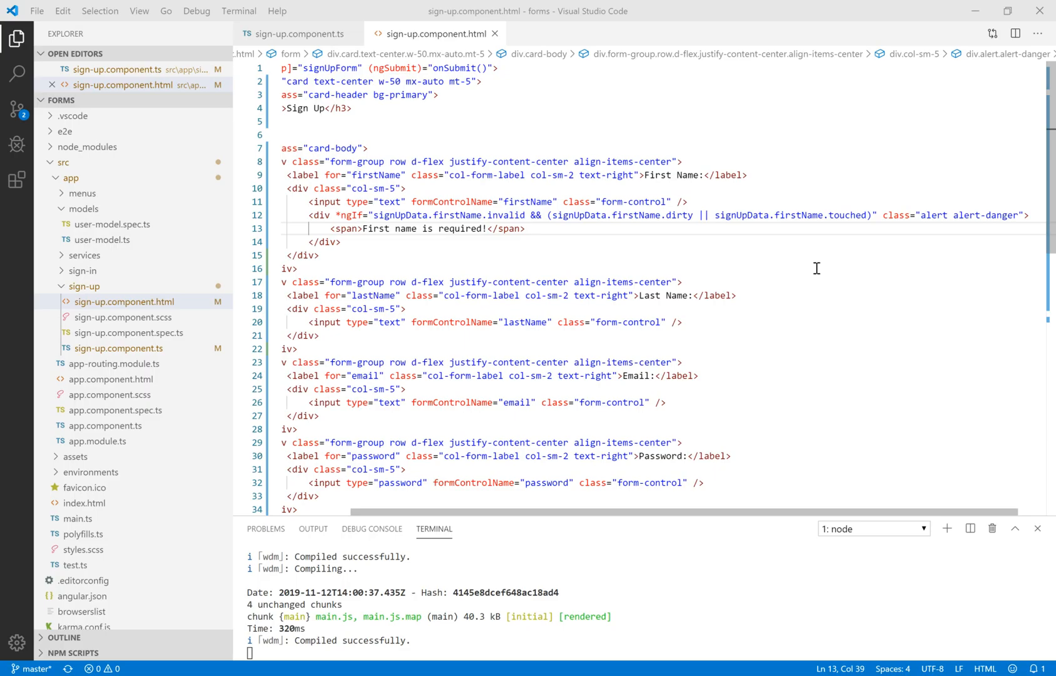
left_click(954, 216)
left_click_drag(989, 216, 1017, 215)
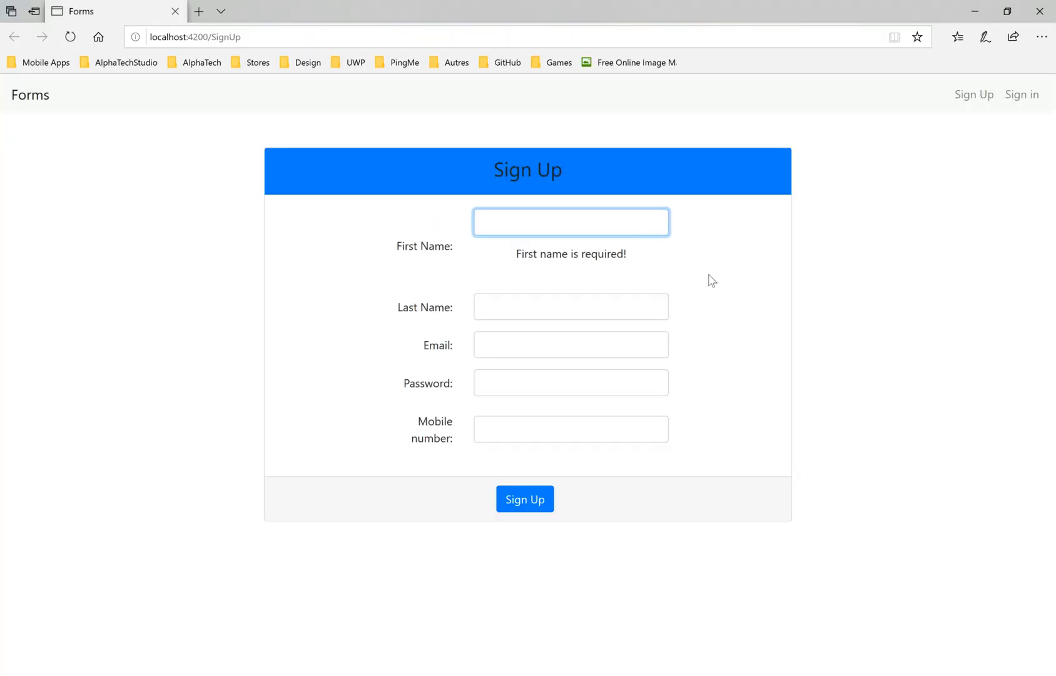
key("alt+Tab")
key("ctrl+z")
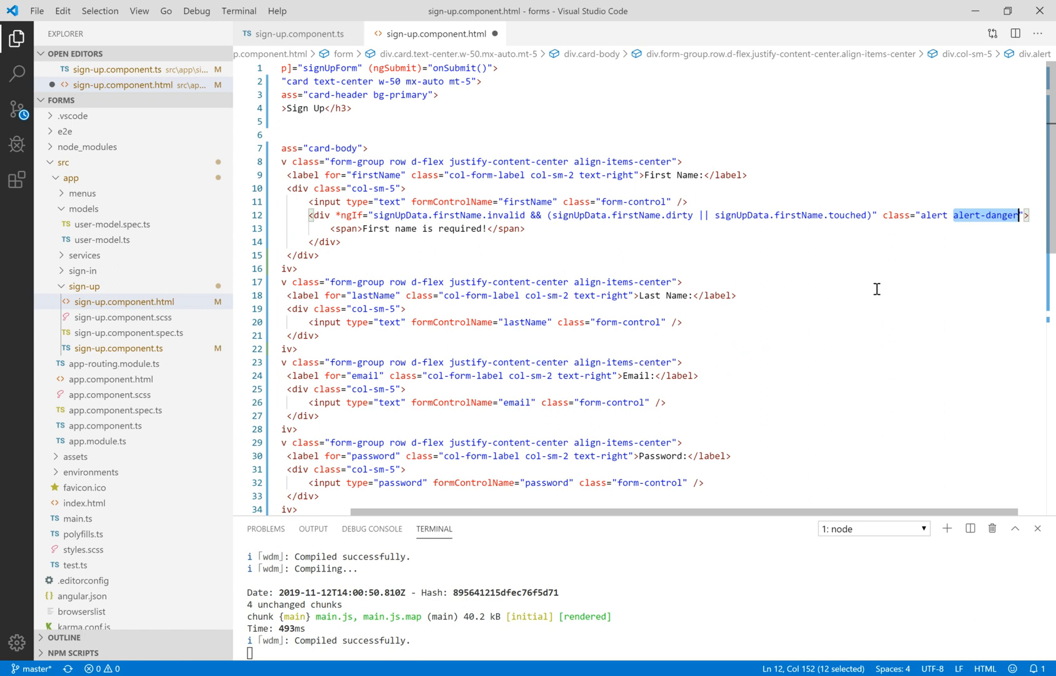
double_click(934, 215)
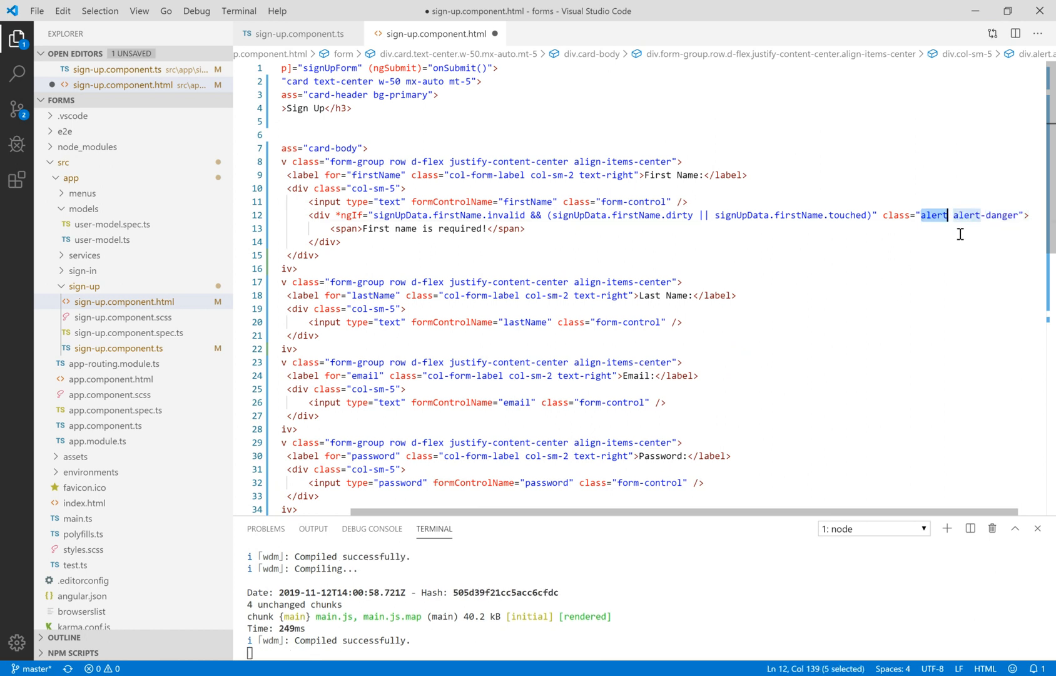
key("Delete")
key("ctrl+s")
- Check in Edge that touching and leaving First Name shows the red error, then return to the editor
key("alt+Tab")
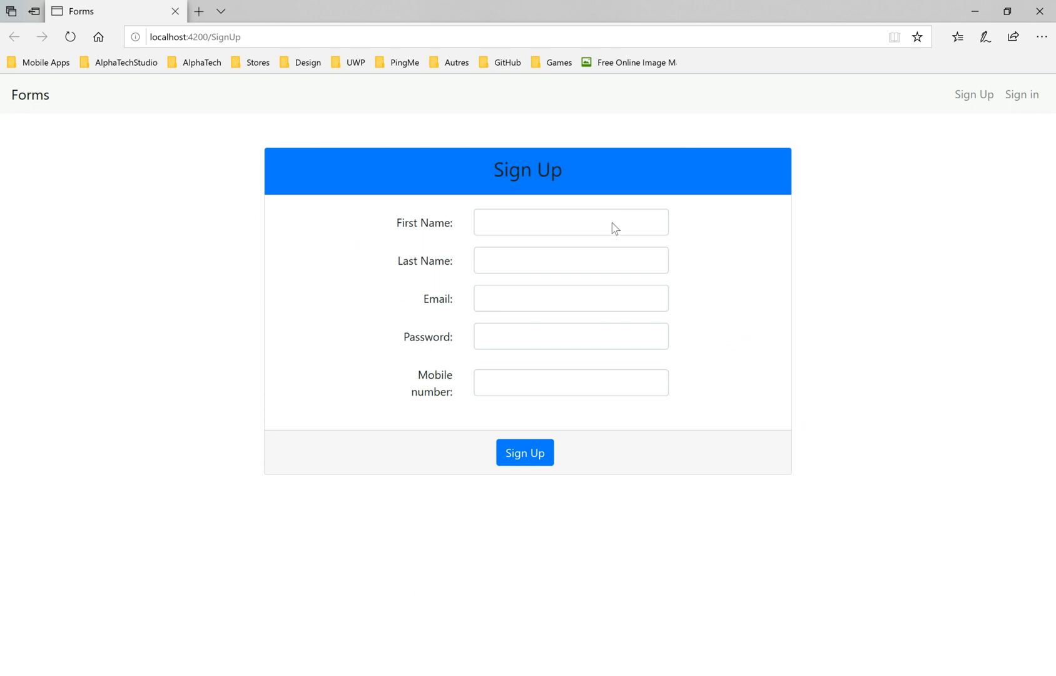
left_click(609, 228)
left_click(817, 244)
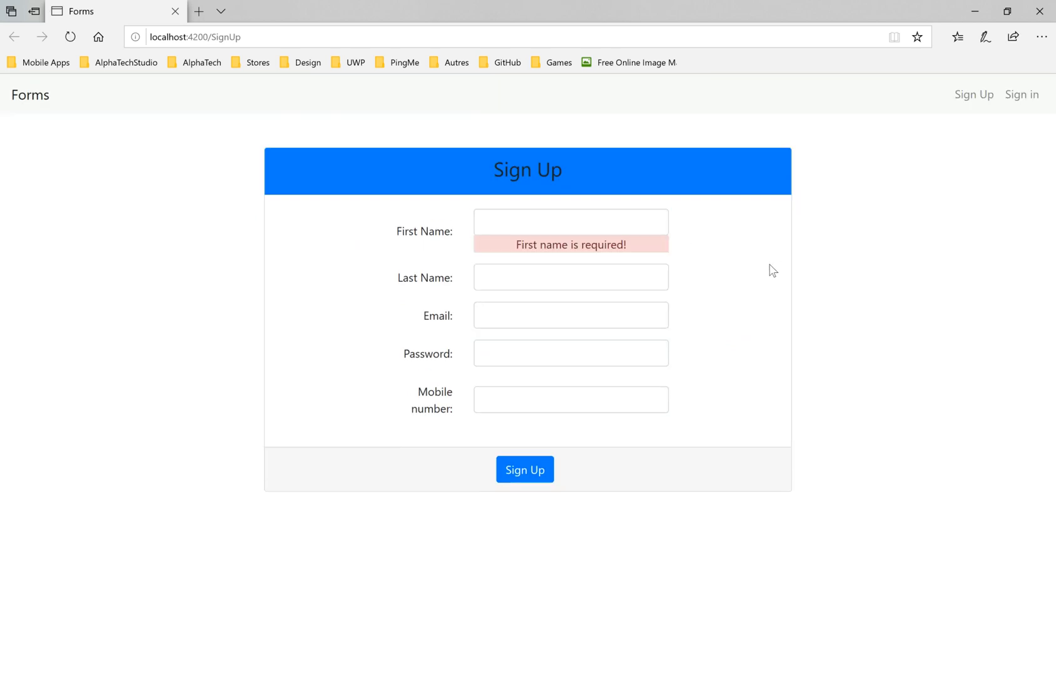
key("alt+Tab")
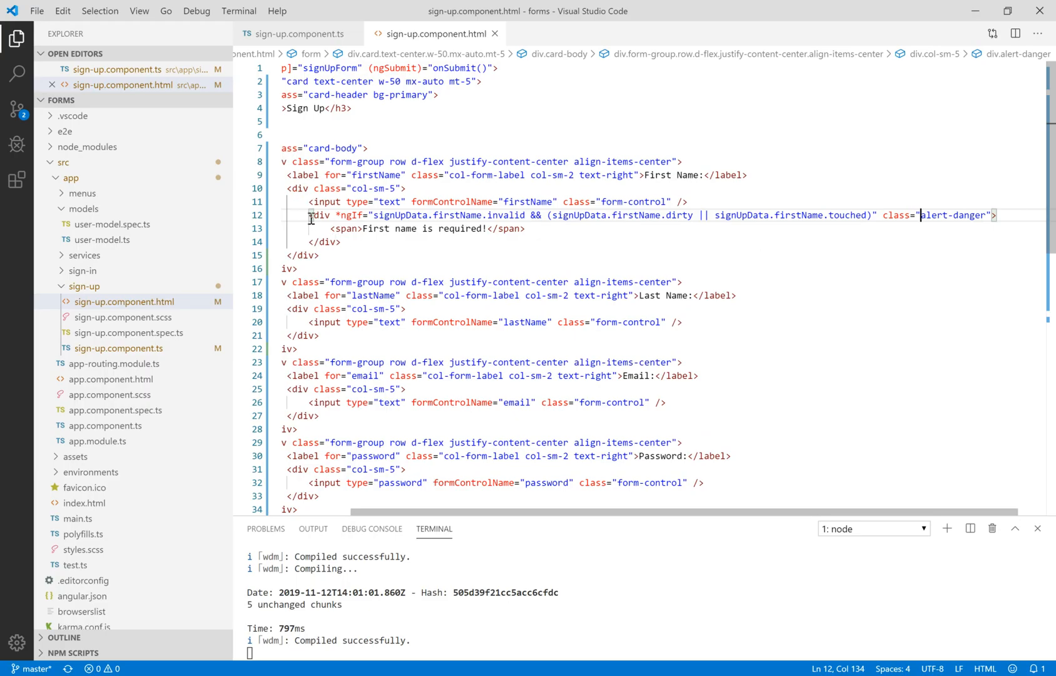
- Paste a copy of the first-name alert-danger block right after the lastName input
left_click_drag(310, 214, 352, 240)
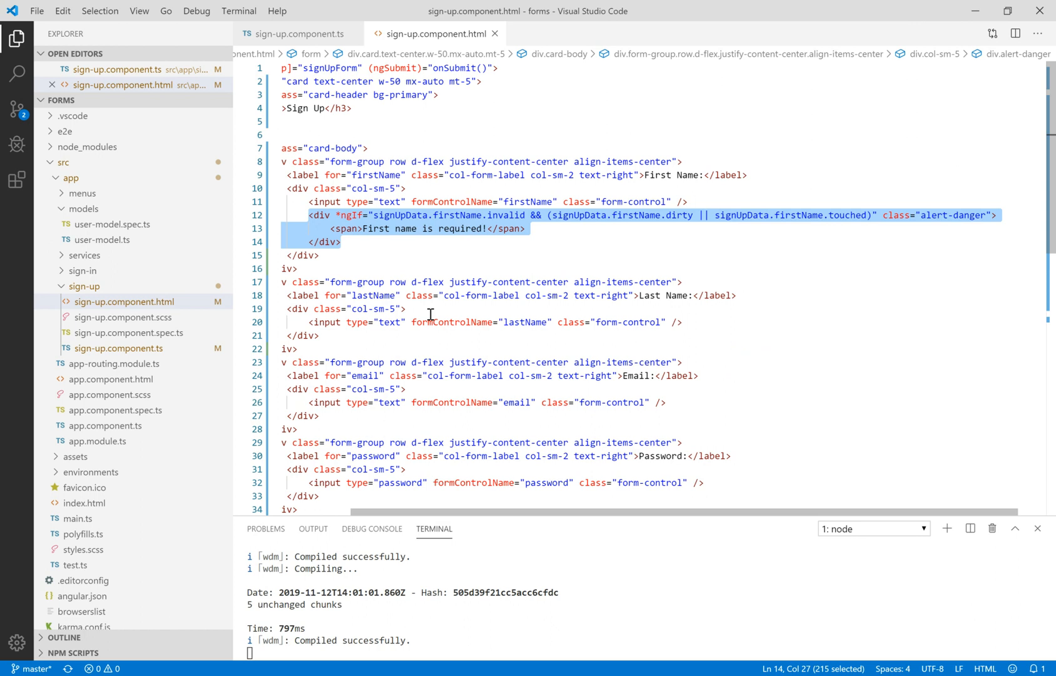
left_click(706, 320)
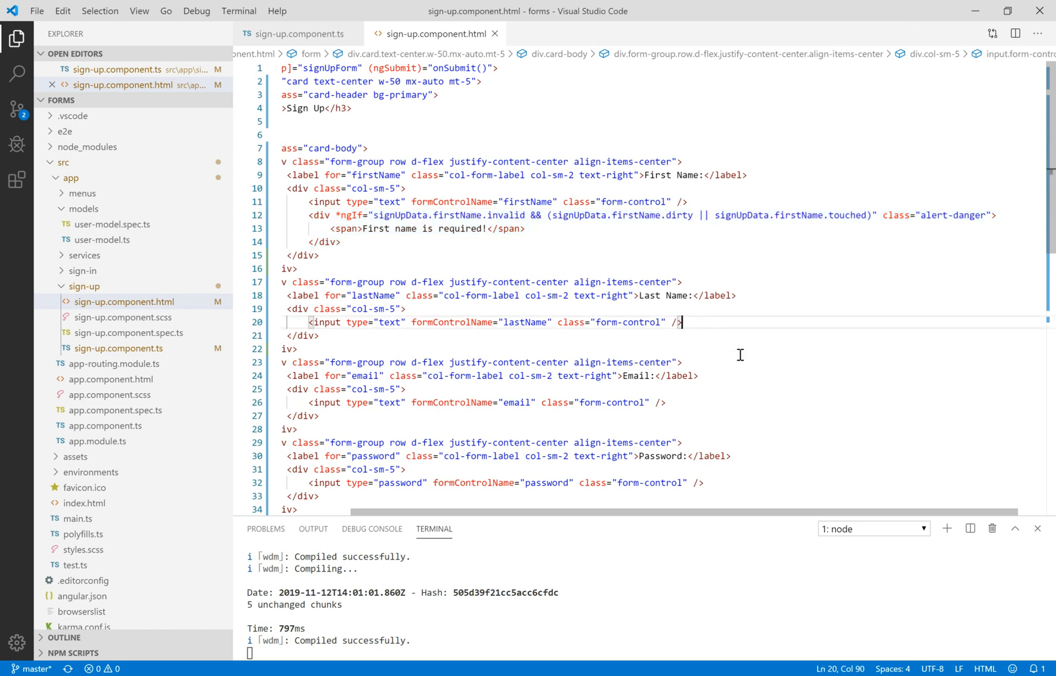
key("Return")
key("ctrl+v")
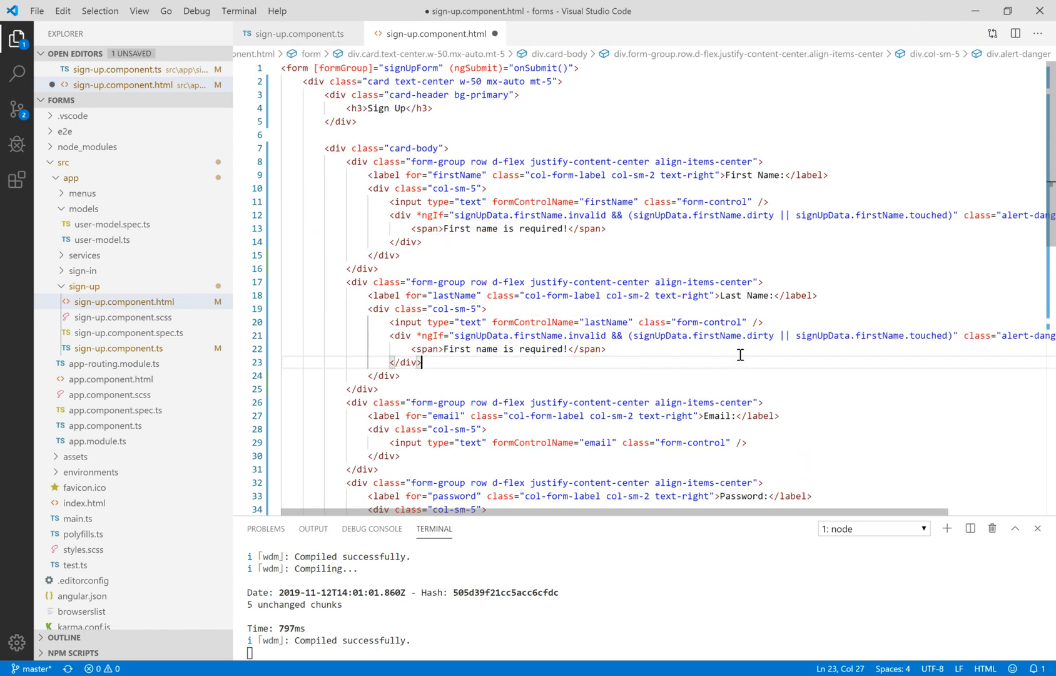
key("Up")
key("Up")
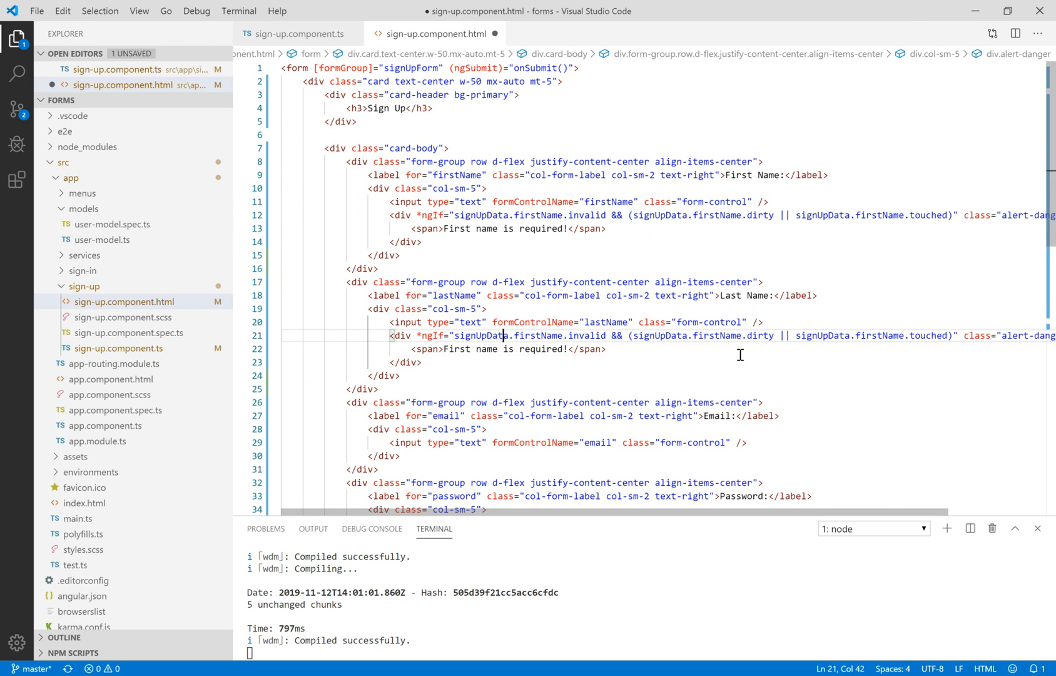
- Point the pasted block's invalid, dirty and touched checks at lastName and make the message 'Last name is required!'
key("shift+Right")
key("shift+Right")
key("shift+Right")
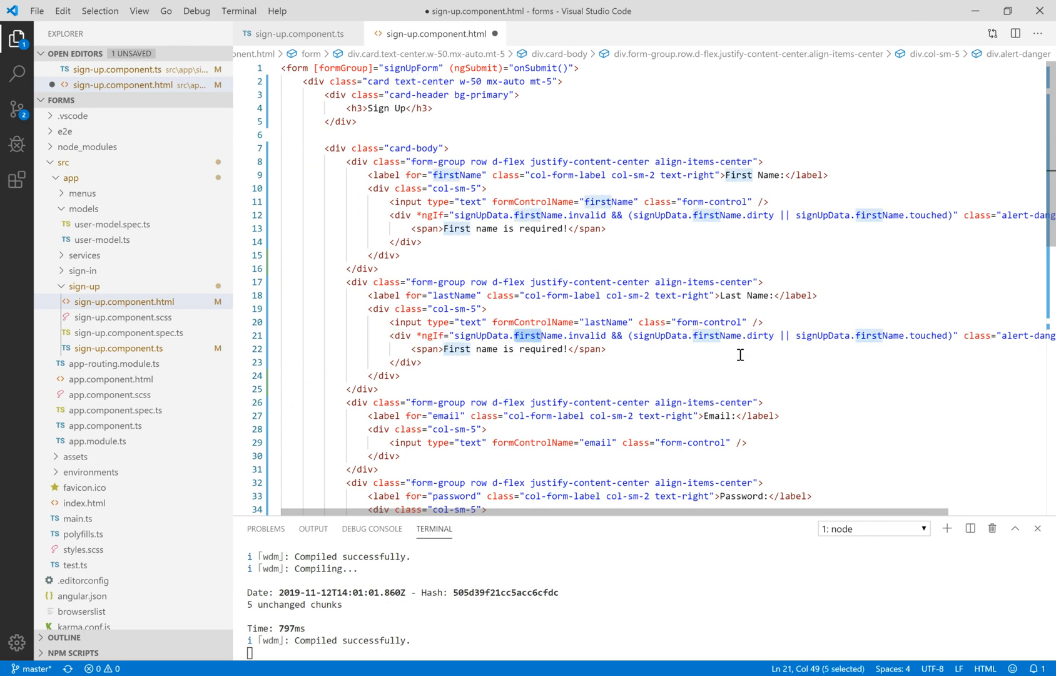
type("last")
key("ctrl+Right")
key("ctrl+Right")
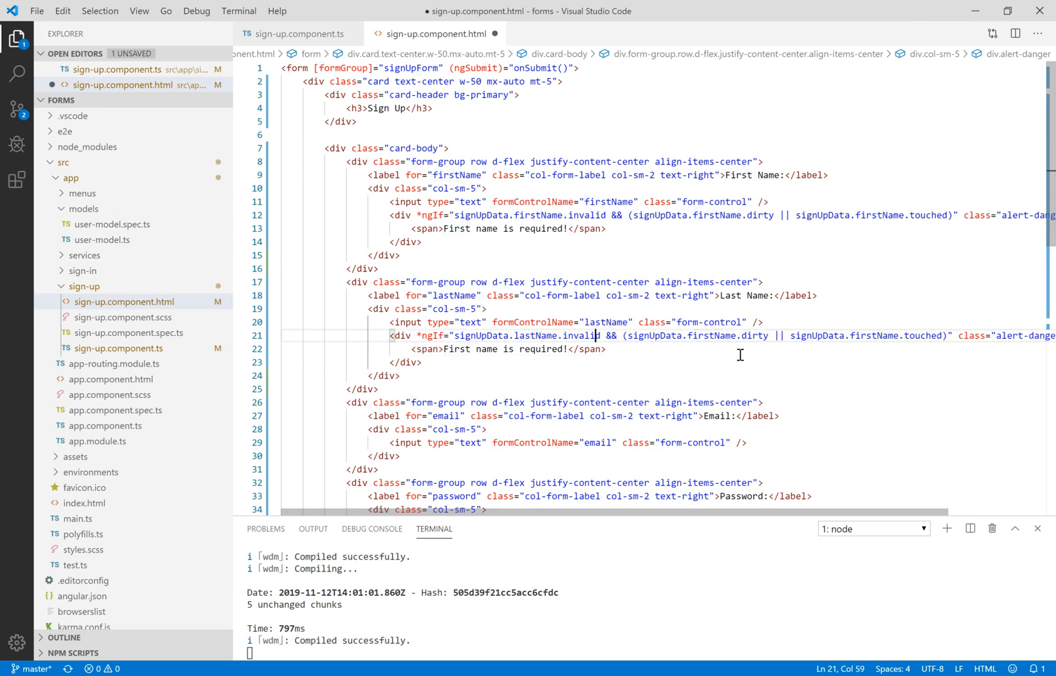
key("ctrl+Right")
key("ctrl+Right")
key("ctrl+Right")
double_click(533, 335)
key("ctrl+c")
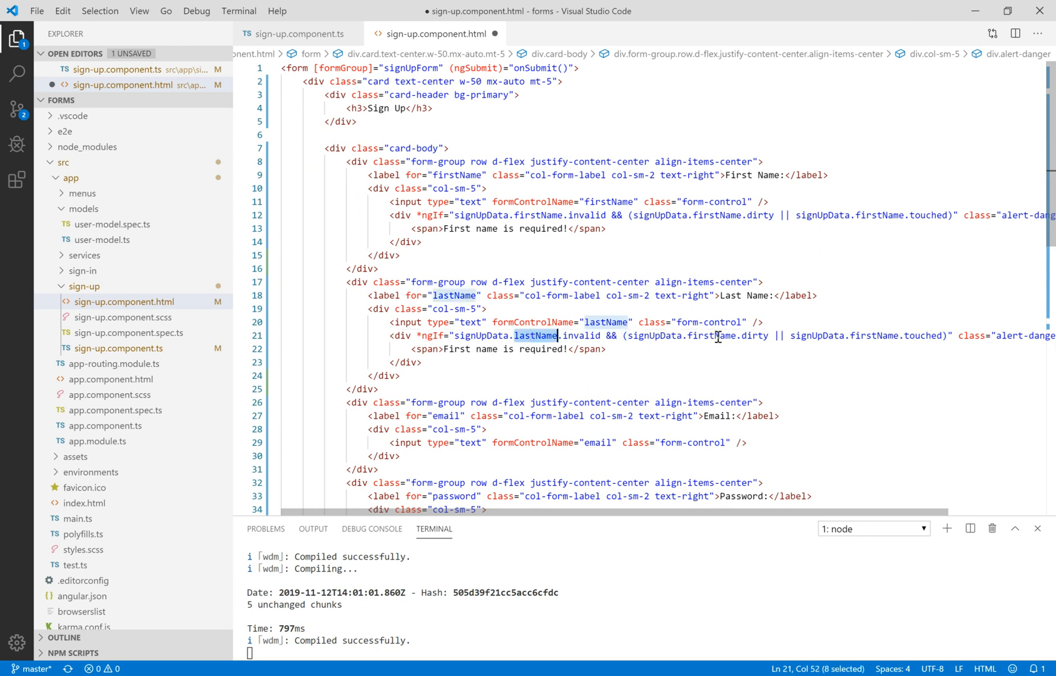
double_click(712, 335)
key("ctrl+v")
double_click(865, 336)
key("ctrl+v")
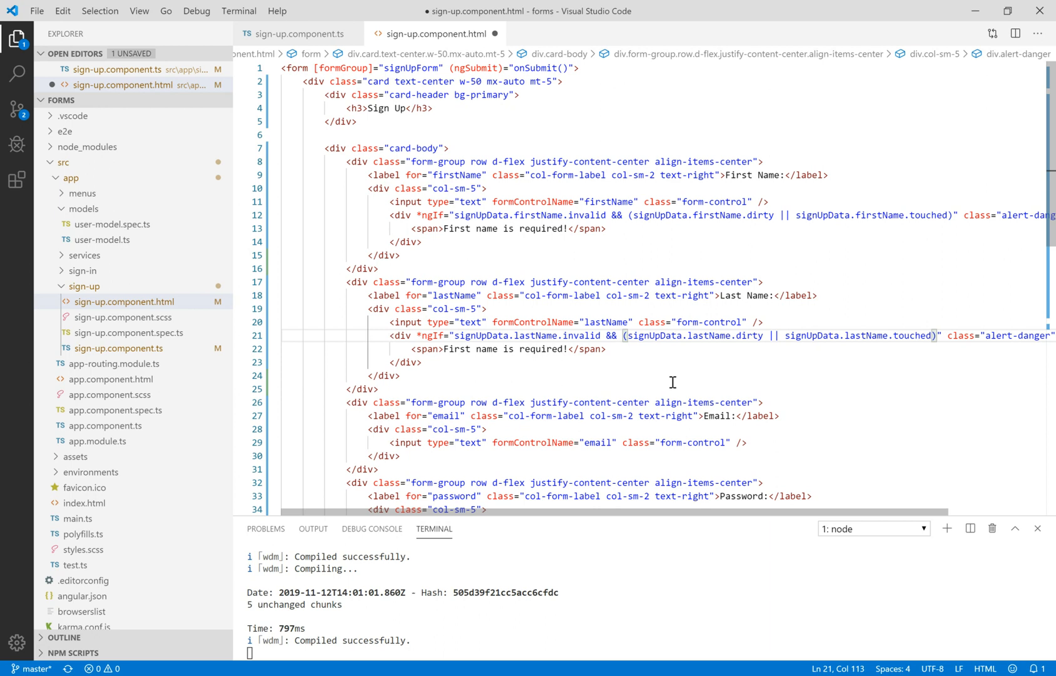
double_click(457, 348)
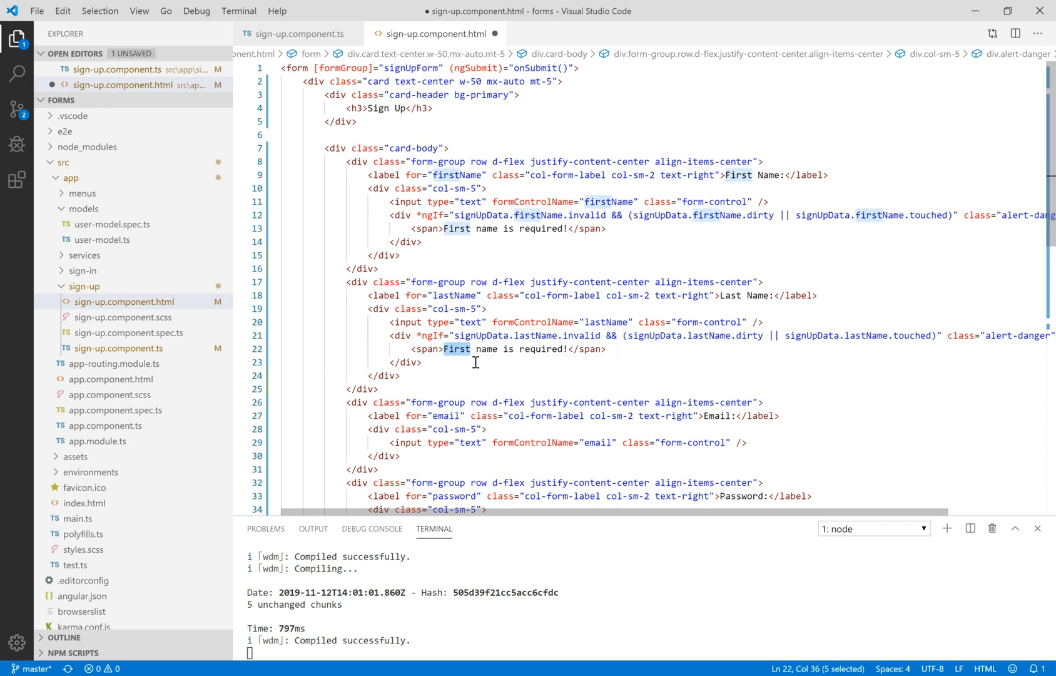
type("Last")
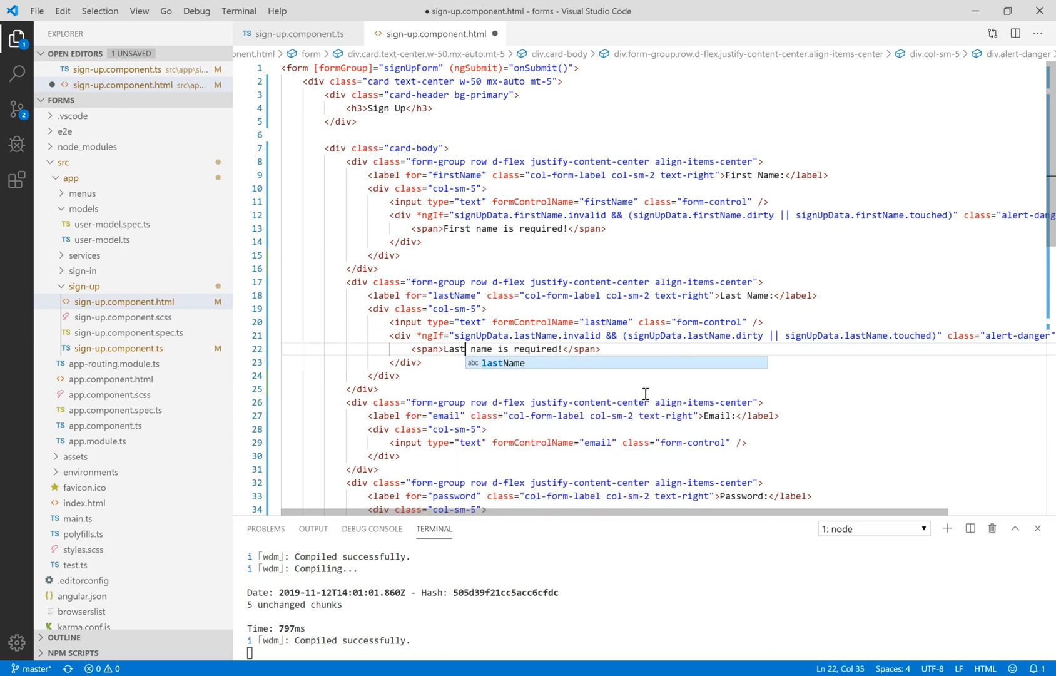
left_click(605, 387)
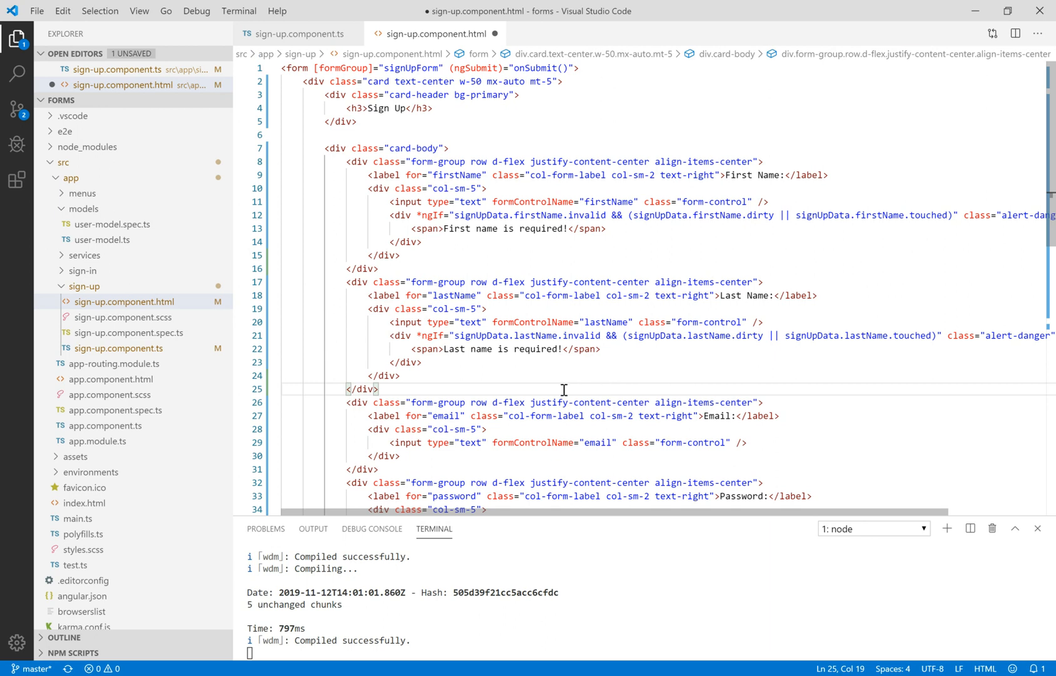
scroll(563, 390, "down", 3)
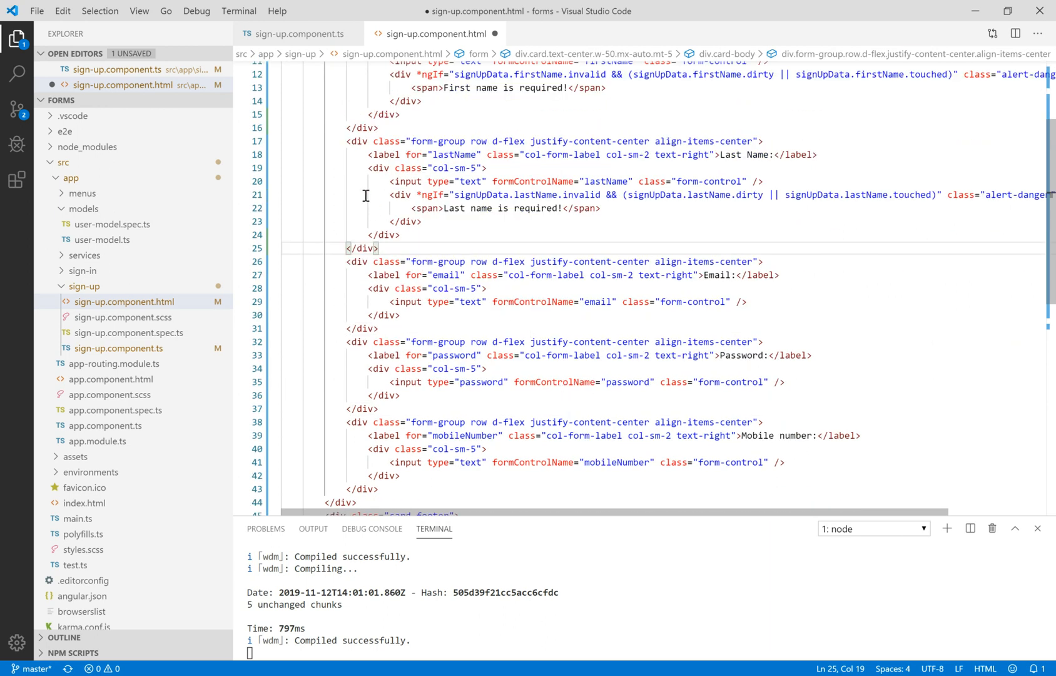
- Paste a copy of the last-name alert block right after the email input
left_click_drag(390, 194, 428, 221)
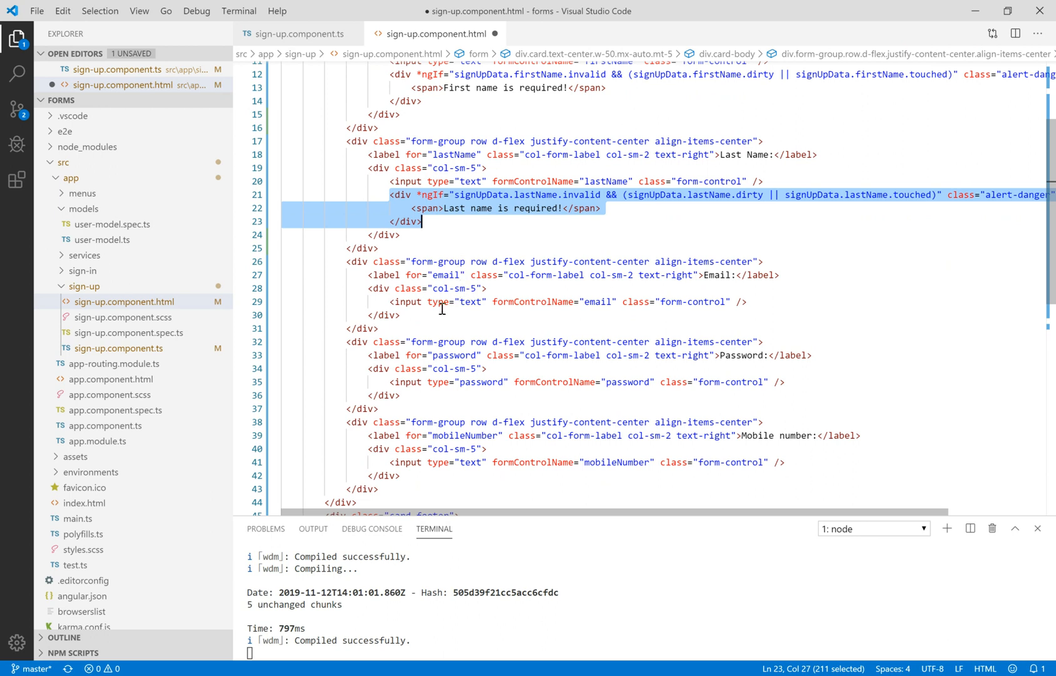
left_click(769, 304)
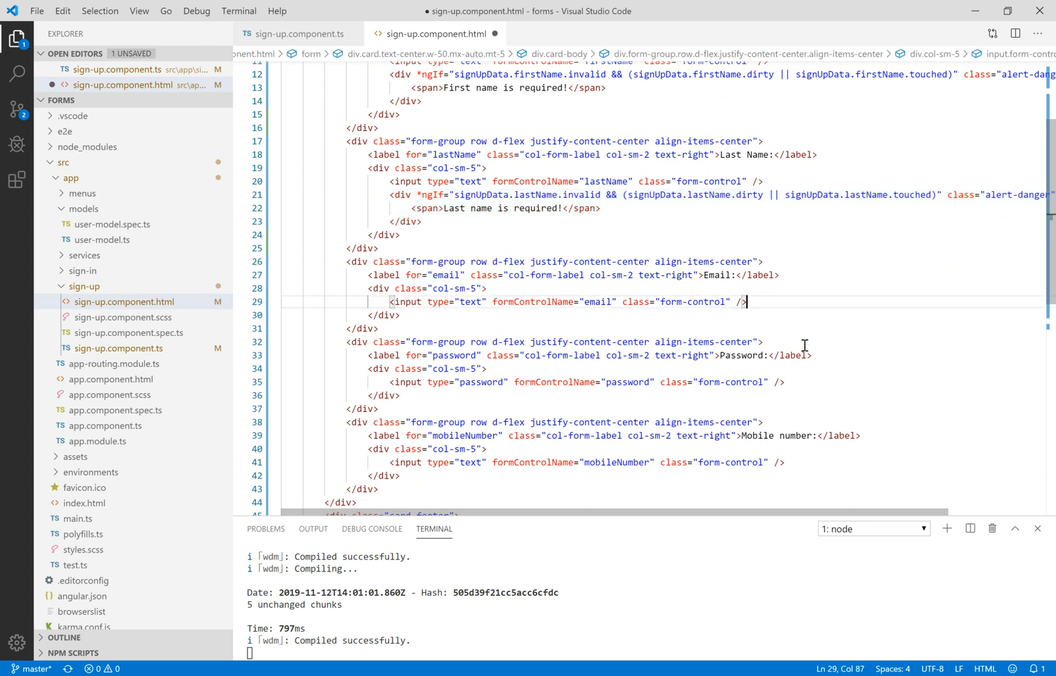
key("Return")
key("ctrl+v")
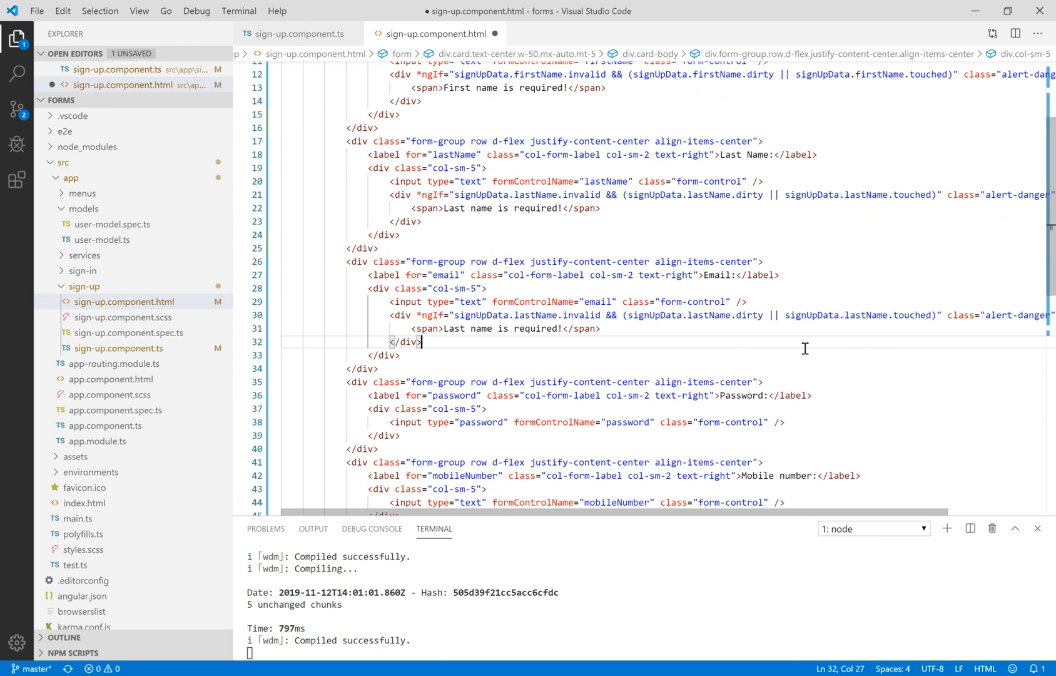
key("Up")
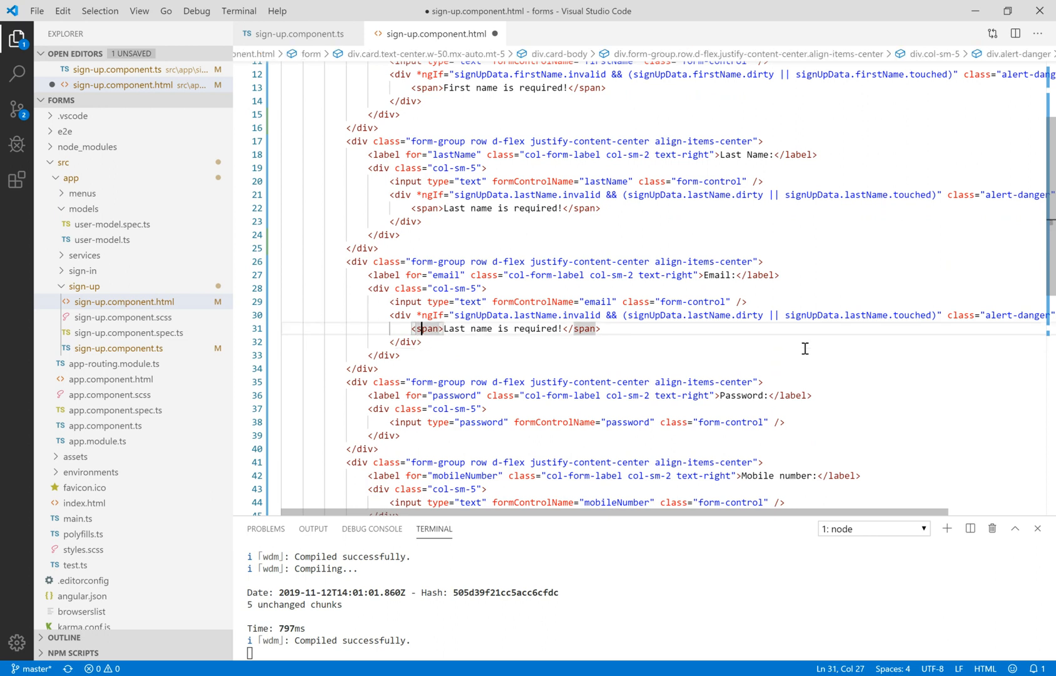
key("ctrl+Right")
key("ctrl+Right")
key("ctrl+Right")
key("ctrl+Right")
key("ctrl+Right")
key("ctrl+Right")
- Switch the pasted block's invalid, dirty and touched checks from lastName to email
double_click(601, 302)
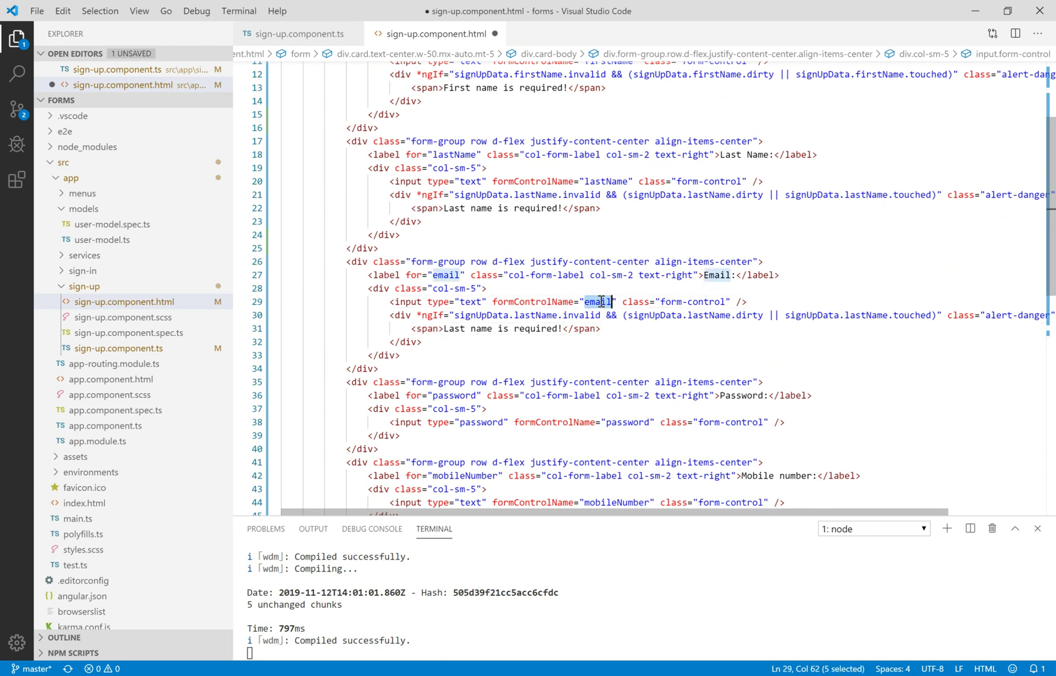
key("ctrl+c")
double_click(543, 314)
key("ctrl+v")
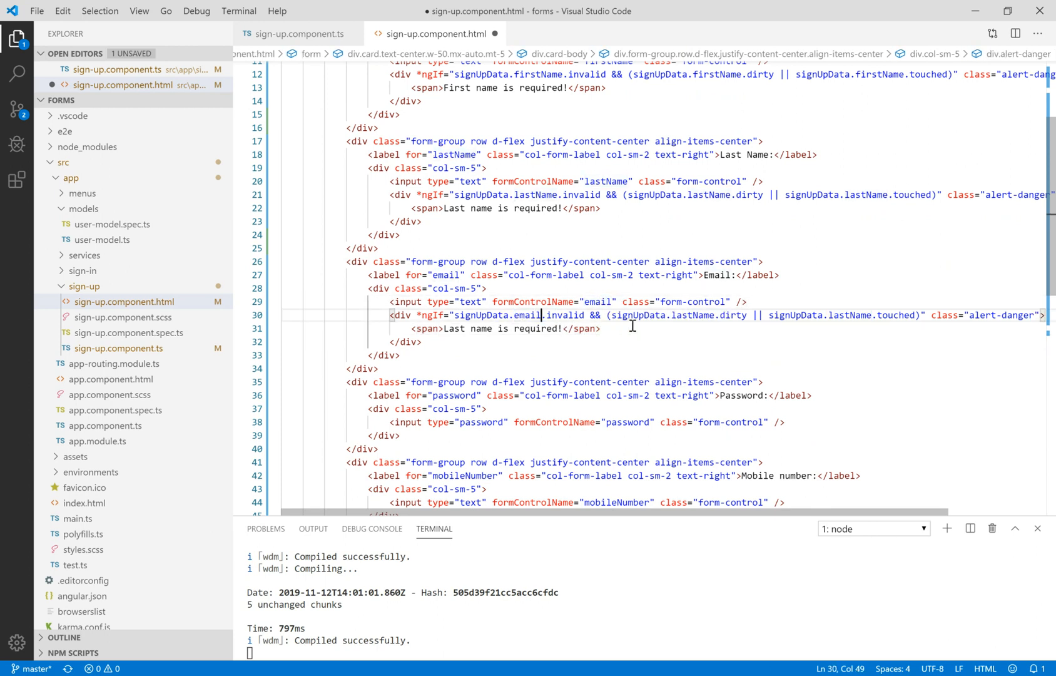
double_click(693, 314)
key("ctrl+v")
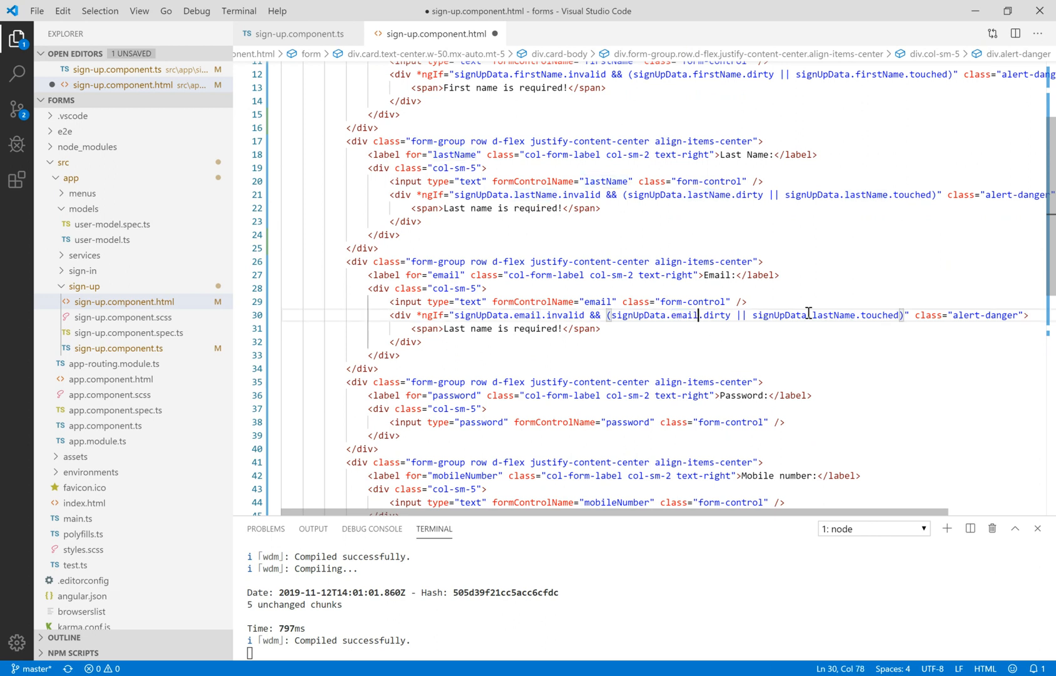
double_click(840, 315)
key("ctrl+v")
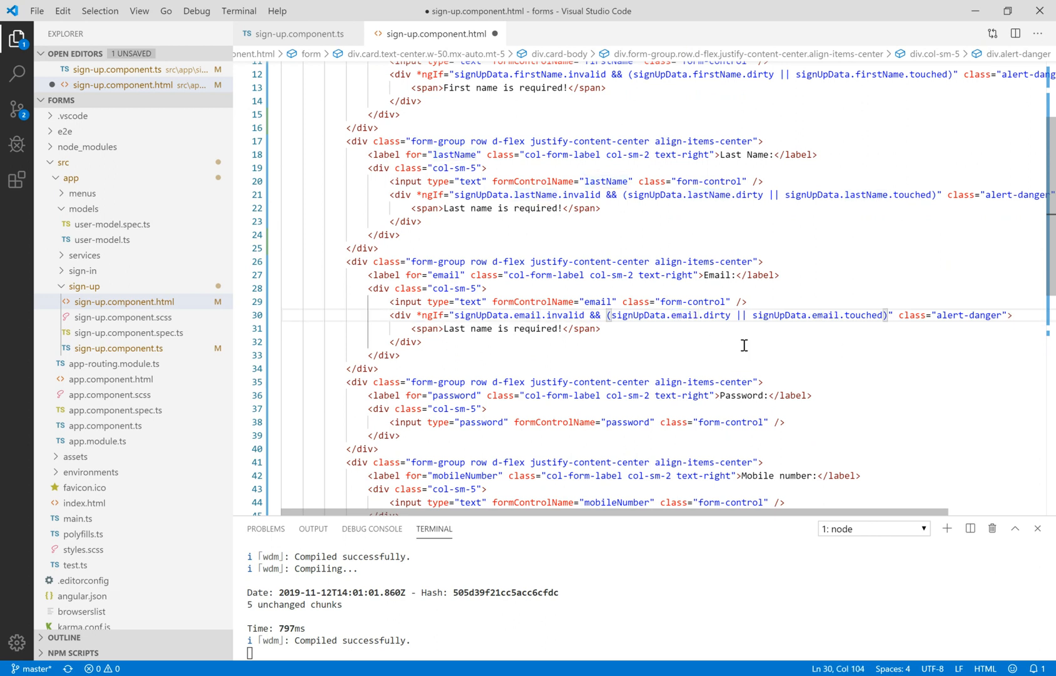
- Duplicate the message span and give the first one *ngIf="signUpData.email.errors.required"
left_click(466, 328)
left_click(411, 328)
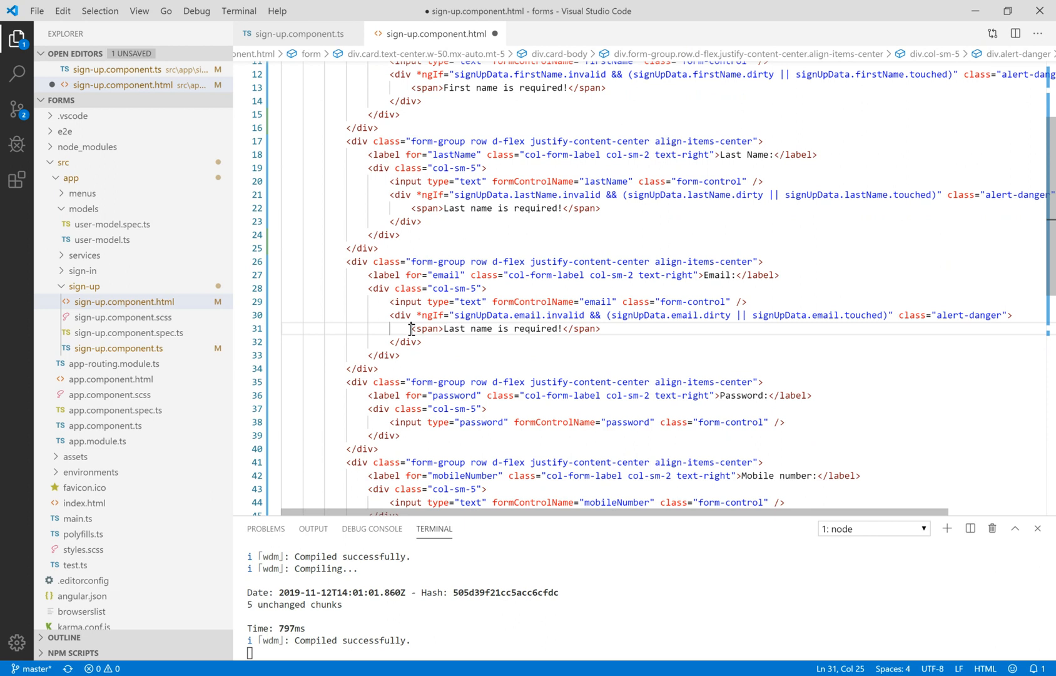
key("shift+alt+Down")
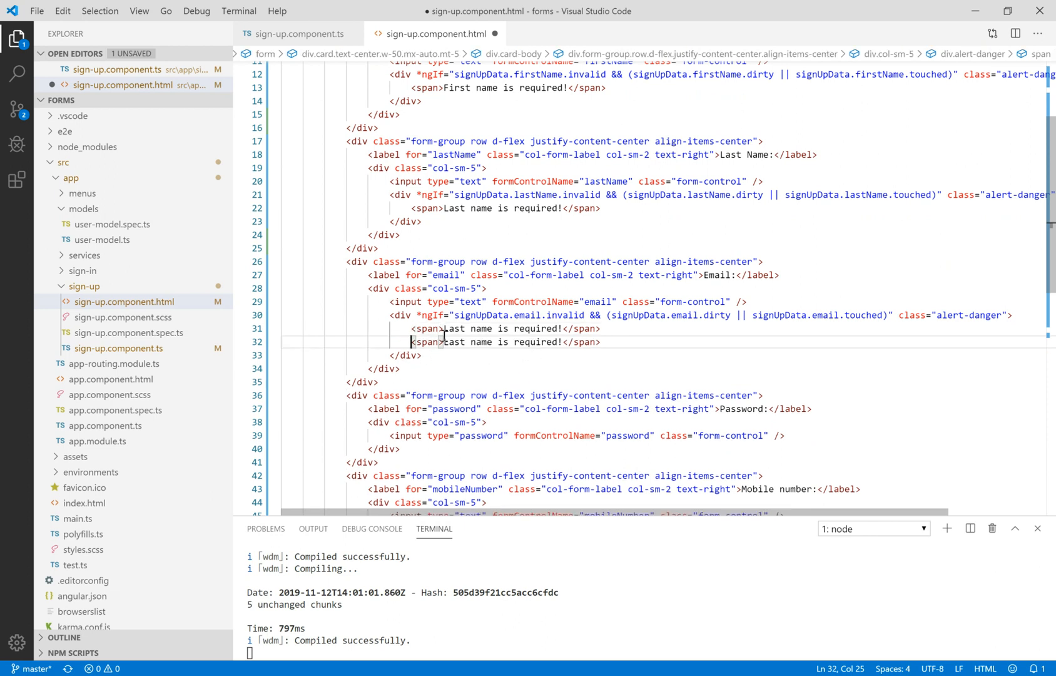
left_click(440, 328)
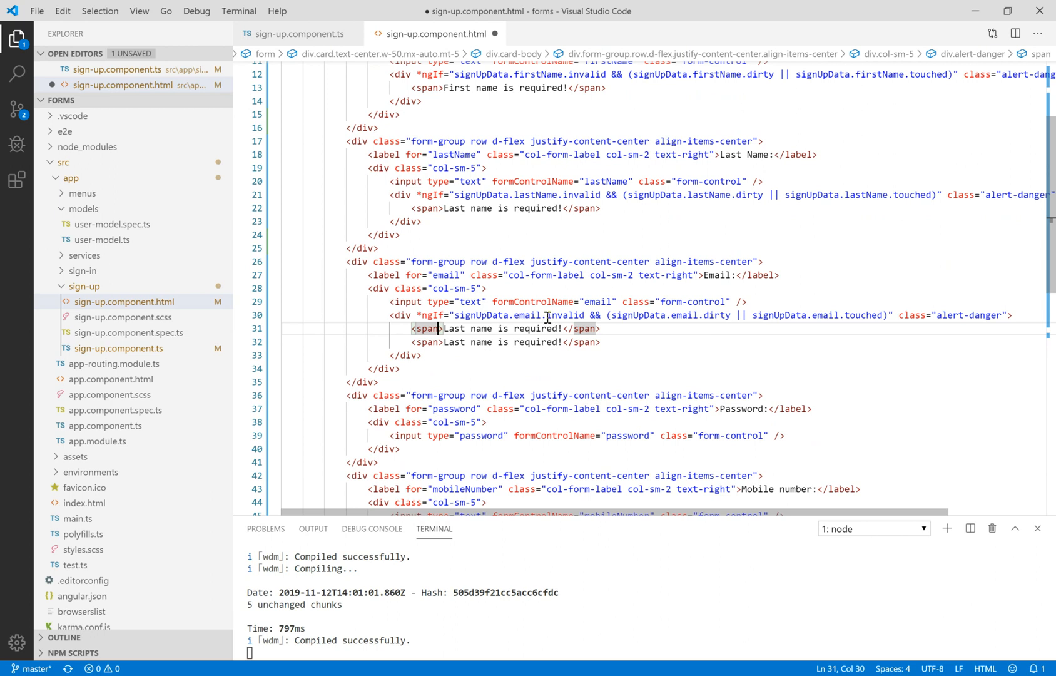
left_click_drag(546, 315, 454, 314)
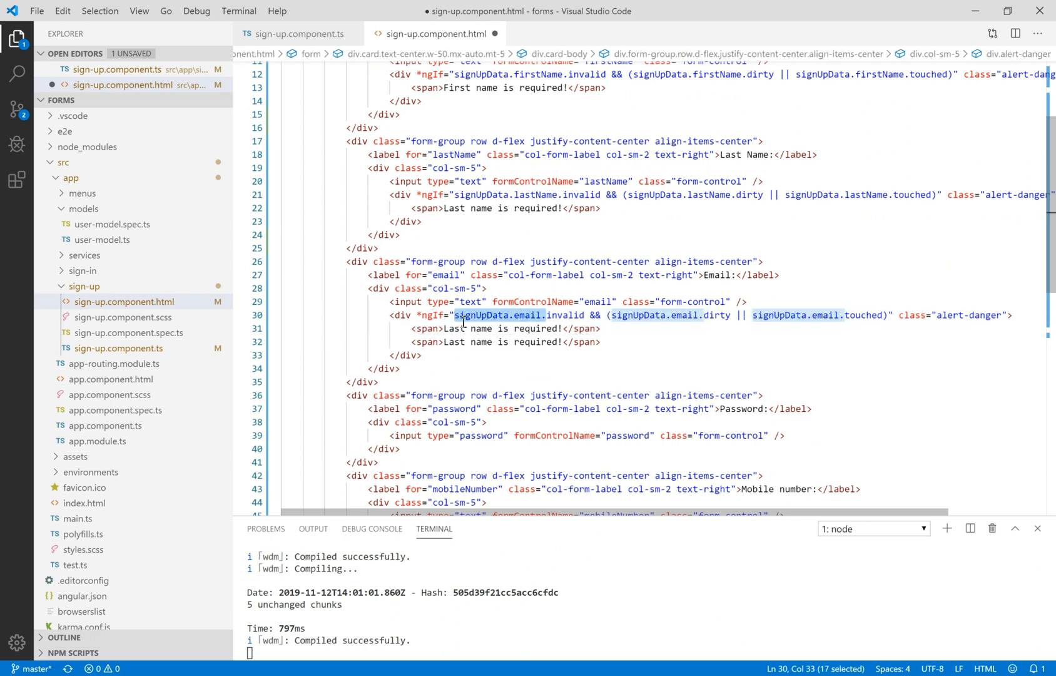
left_click(437, 328)
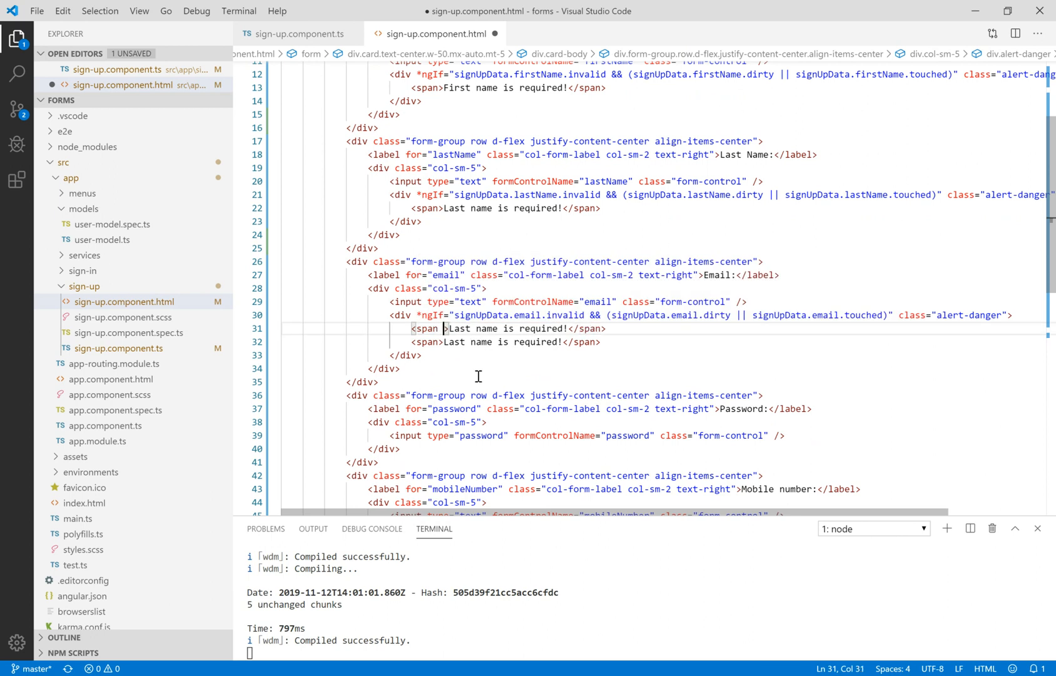
type("if")
key("BackSpace")
key("BackSpace")
type("$")
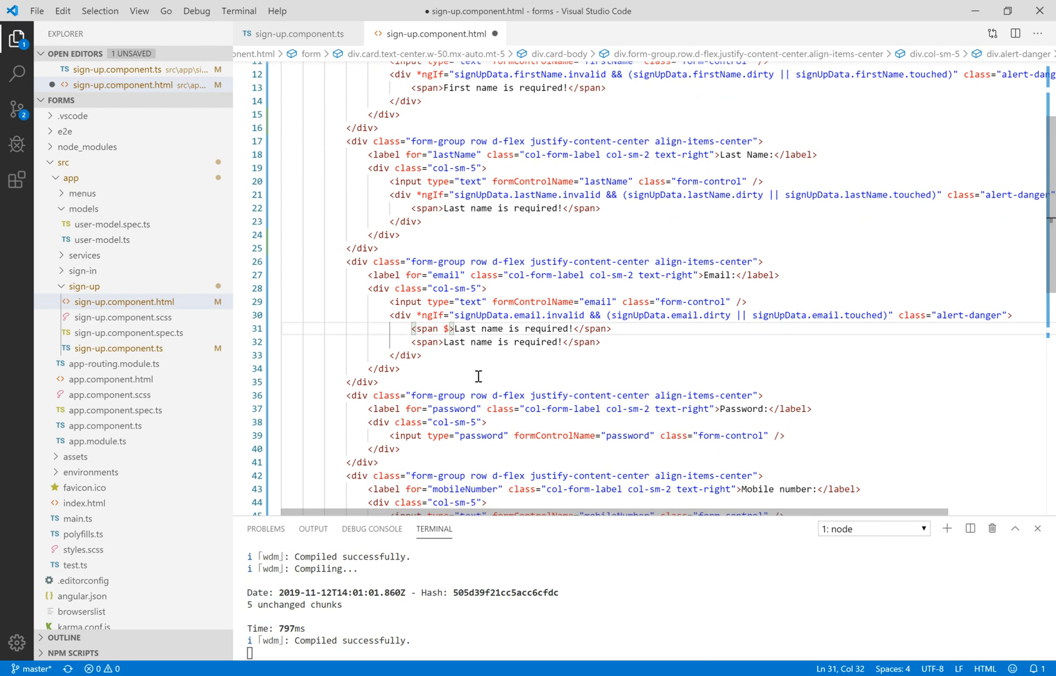
key("BackSpace")
type("*")
type("ngIf=")
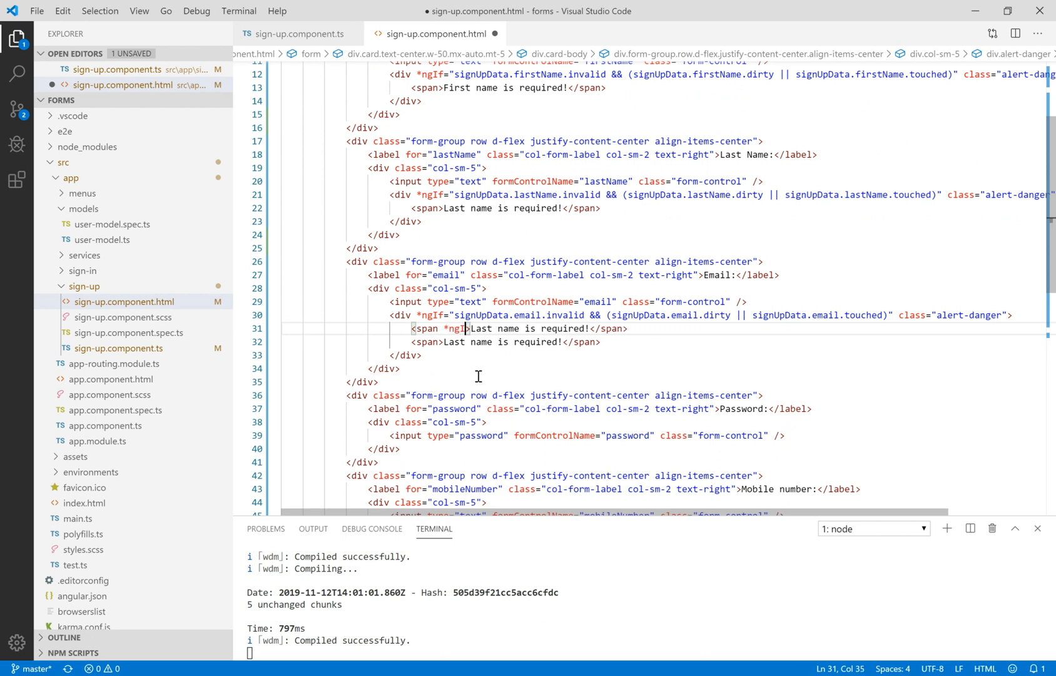
type("\"")
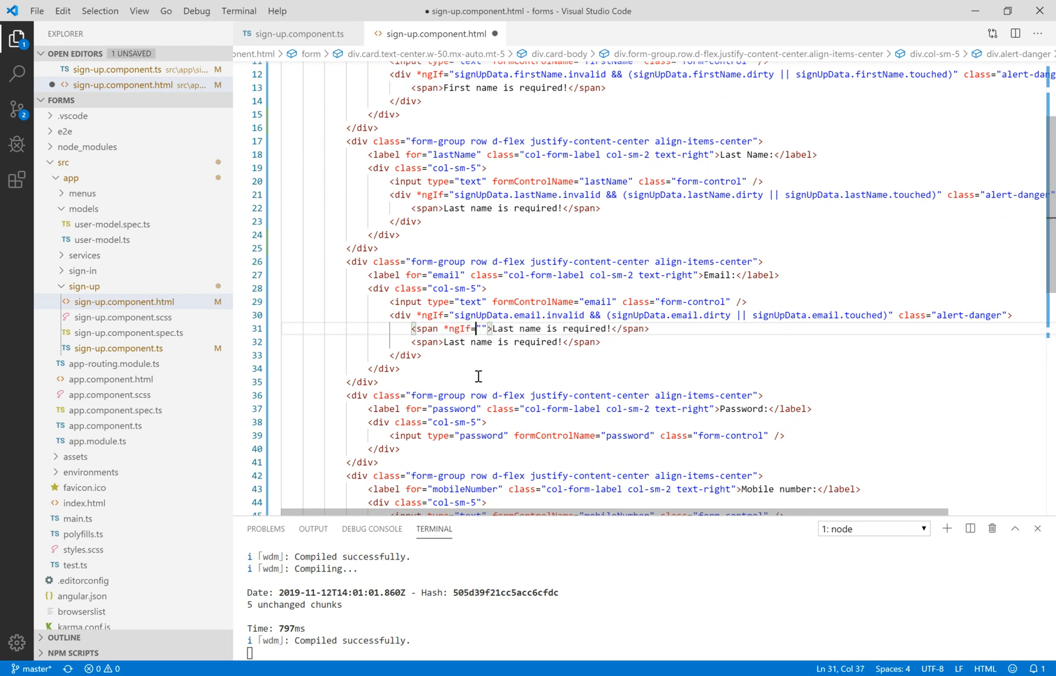
key("ctrl+v")
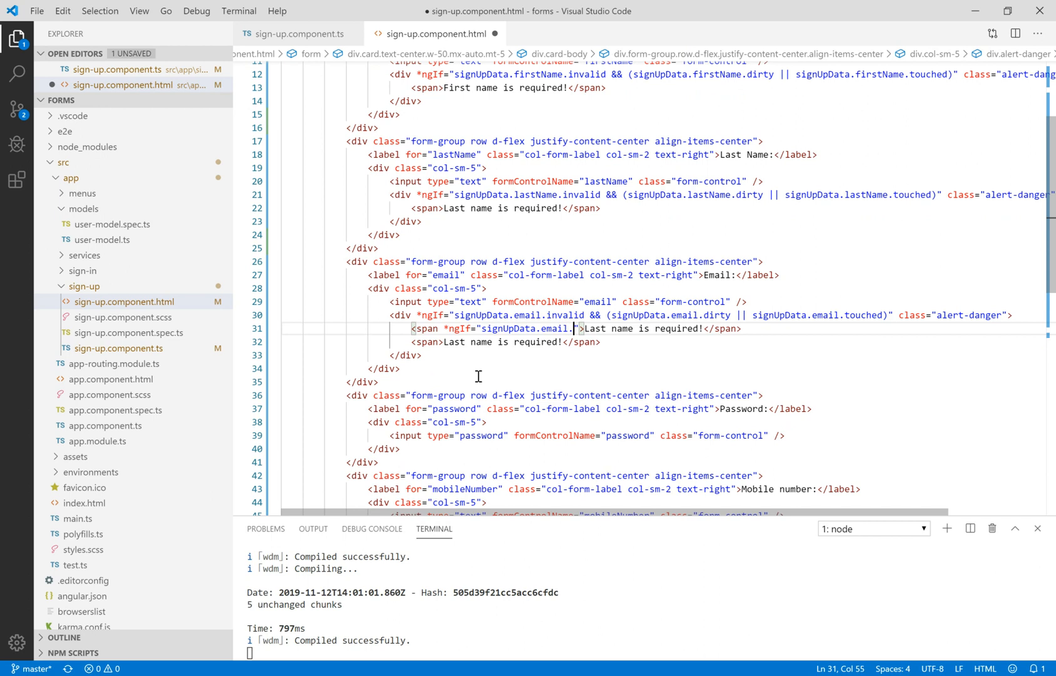
type("errors")
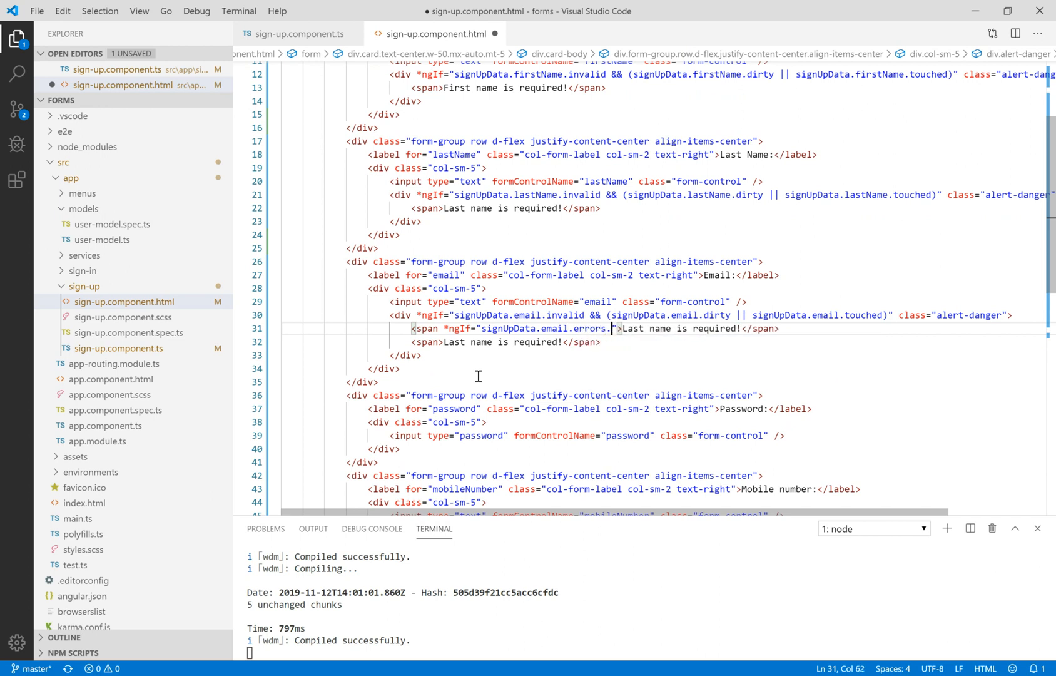
type(".requ")
type("ired")
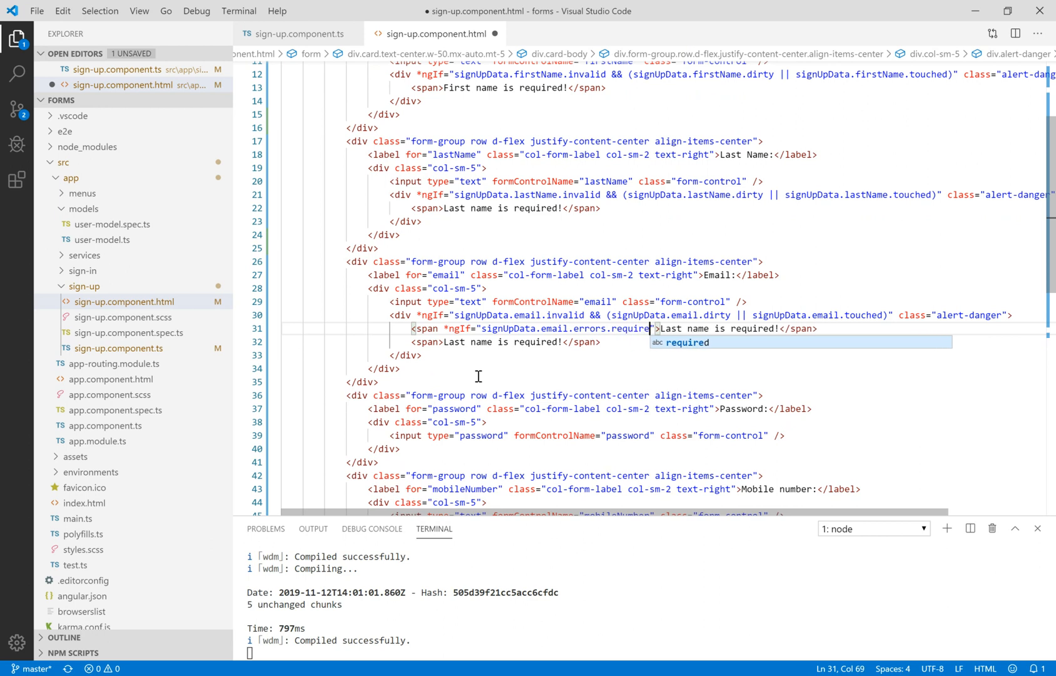
key("Escape")
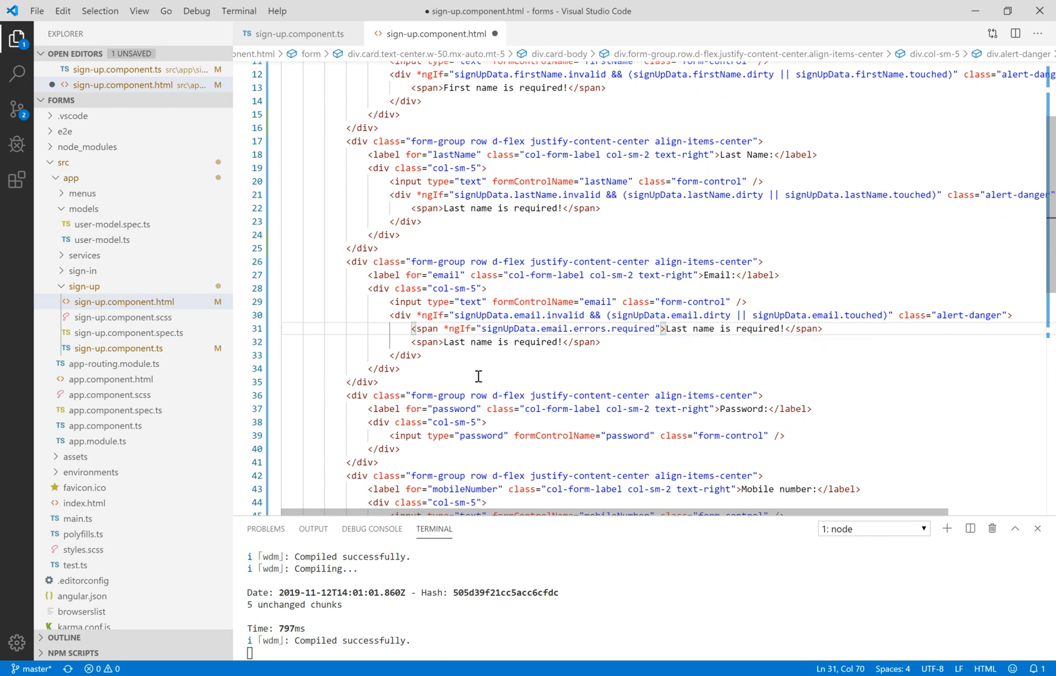
- Reword the first span's text to 'Email is required!'
key("Right")
key("ctrl+shift+Left")
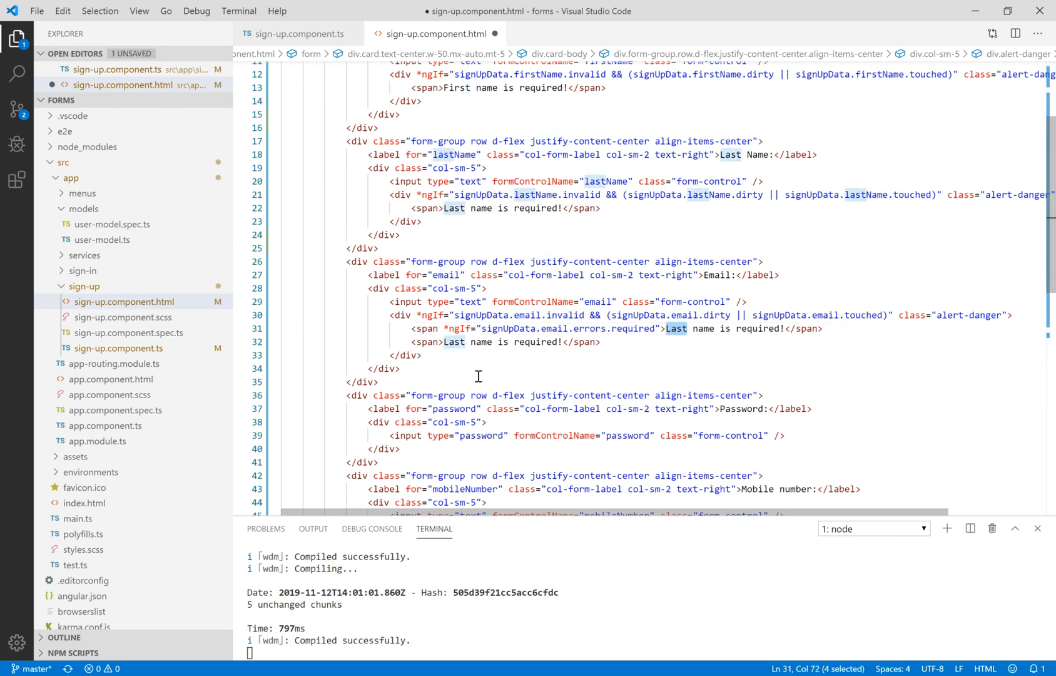
type("Email")
key("Escape")
key("Right")
key("Delete")
key("Delete")
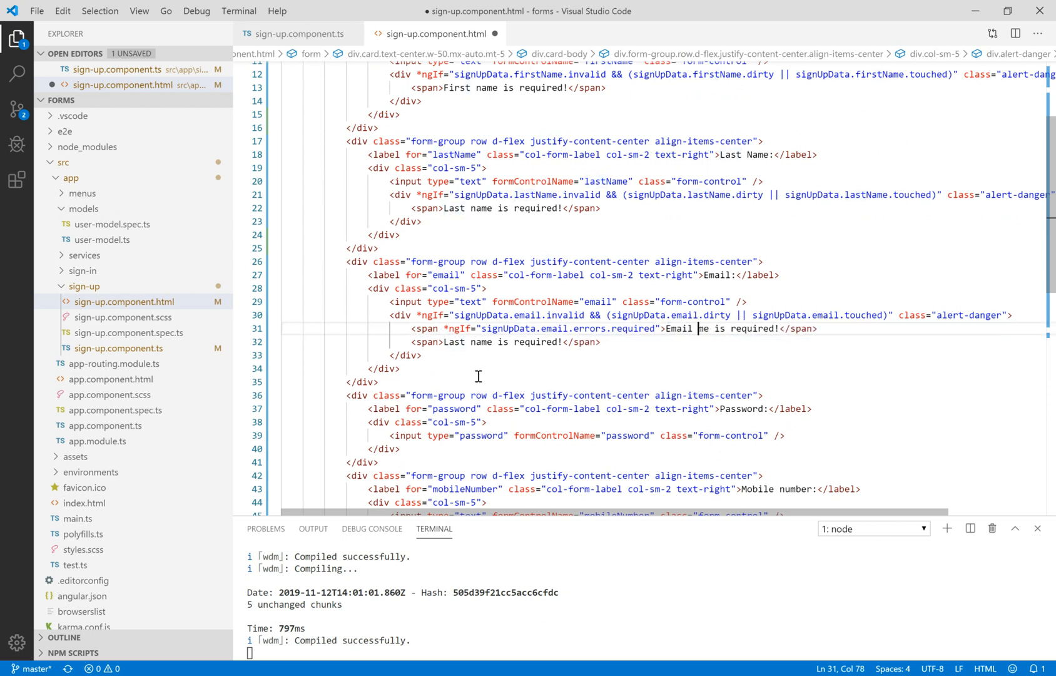
key("Delete")
key("Delete")
key("Delete")
- Give the second span *ngIf="signUpData.email.errors.email" with 'Email must be a valid address!' and save
key("Left")
key("Left")
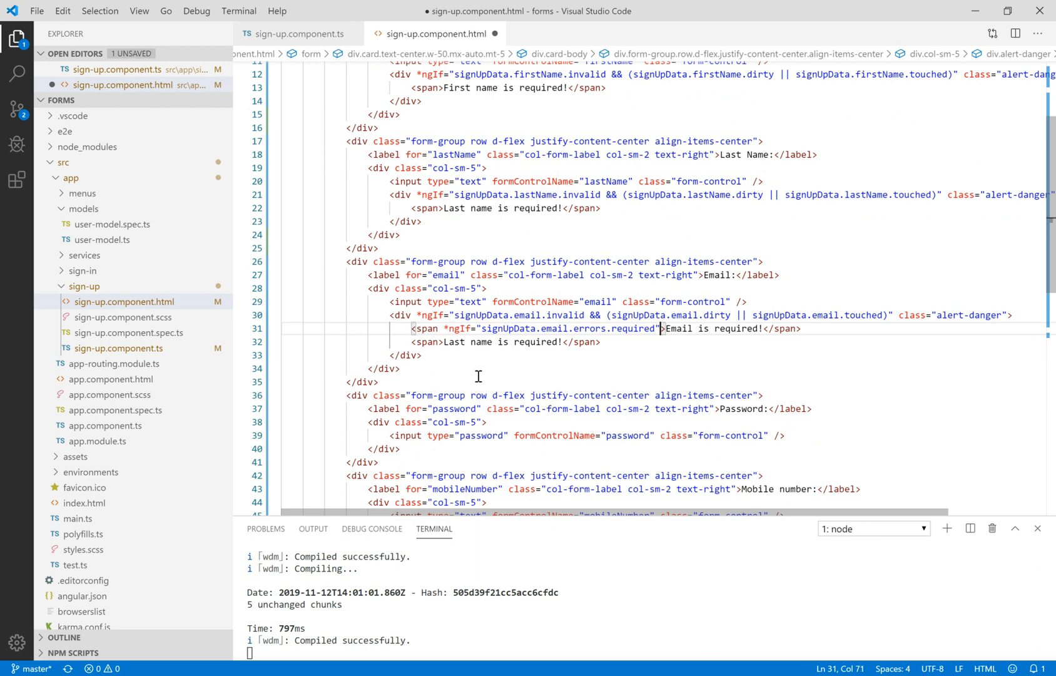
key("ctrl+shift+Left")
key("ctrl+shift+Left")
key("ctrl+shift+Left")
key("ctrl+shift+Left")
key("ctrl+shift+Left")
key("ctrl+shift+Left")
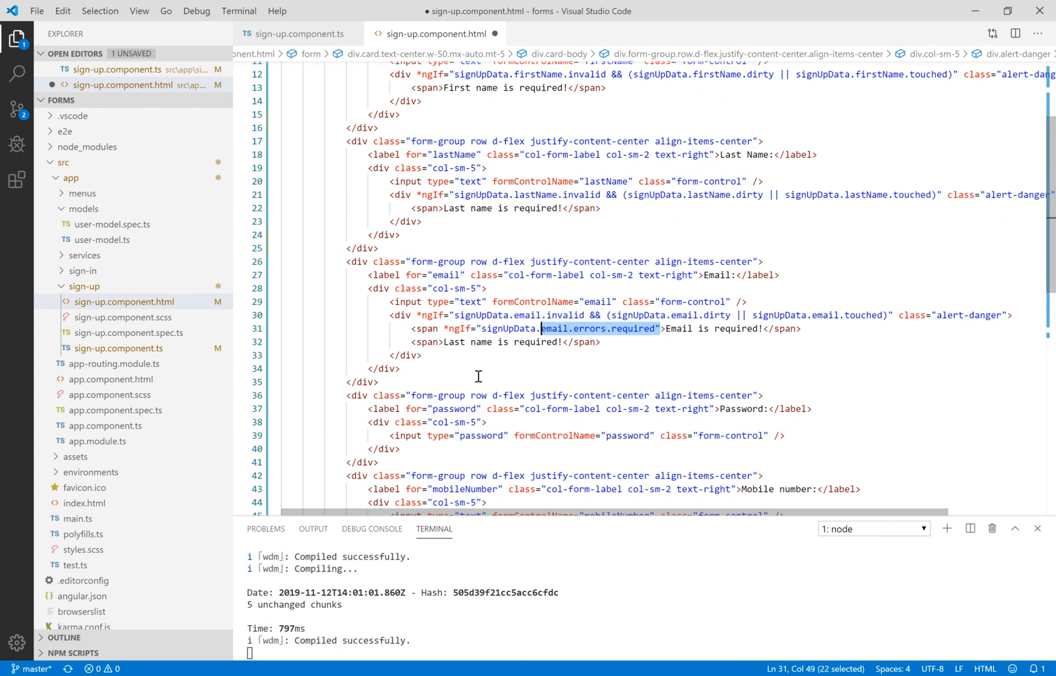
key("ctrl+shift+Left")
key("ctrl+shift+Left")
key("ctrl+shift+Left")
key("ctrl+shift+Left")
key("ctrl+shift+Left")
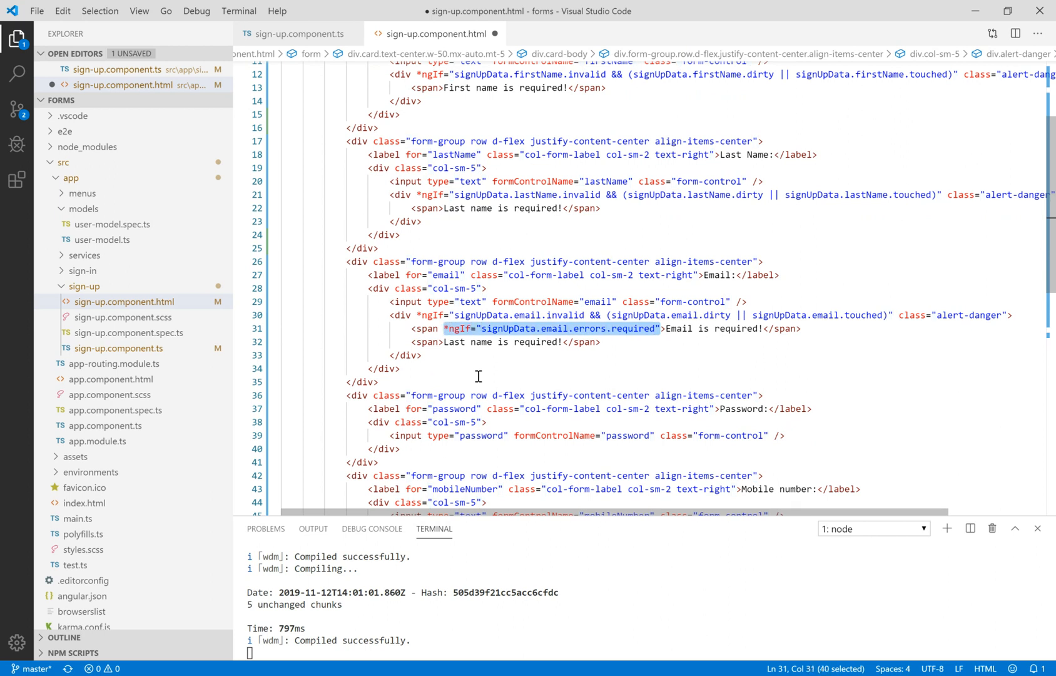
key("ctrl+c")
key("Down")
key("Left")
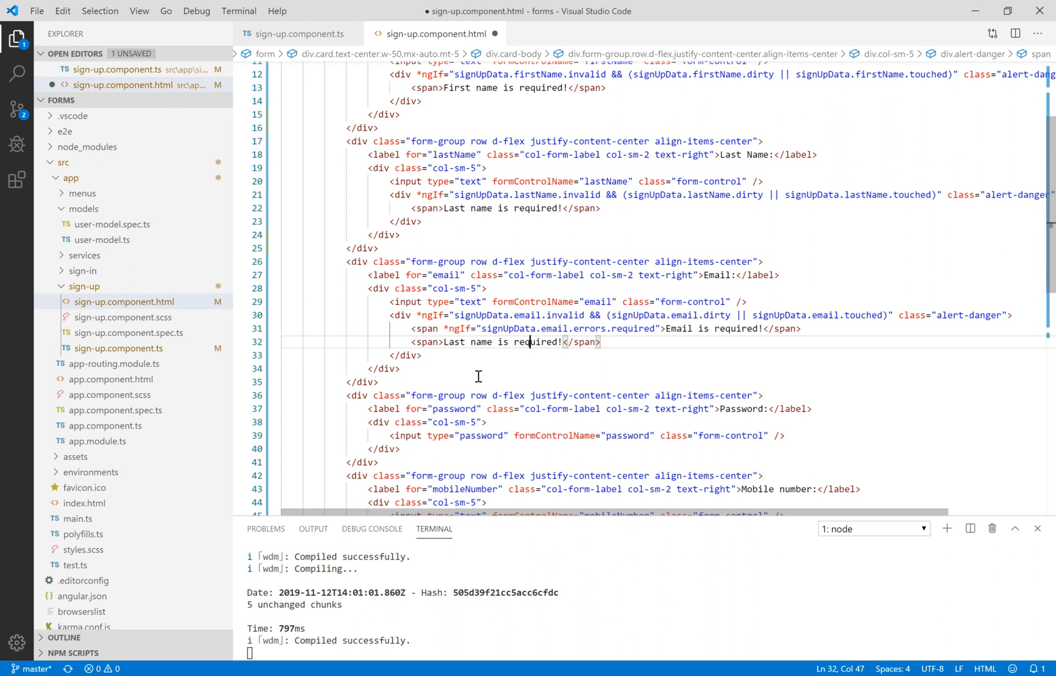
key("ctrl+Left")
key("ctrl+Left")
key("ctrl+Left")
key("ctrl+v")
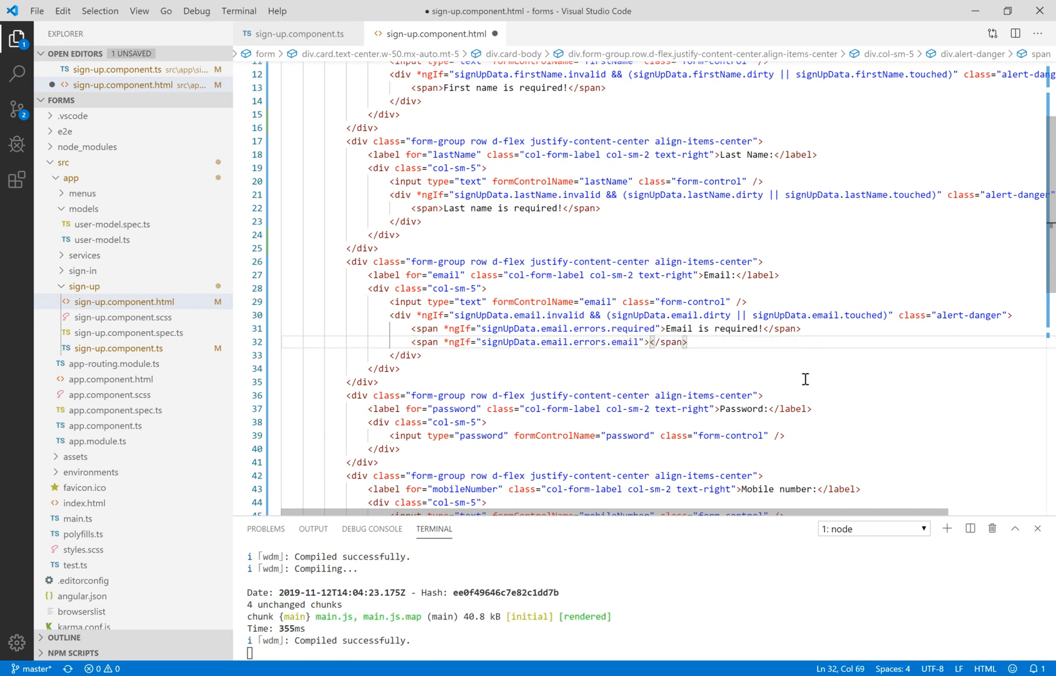
type("Email mu")
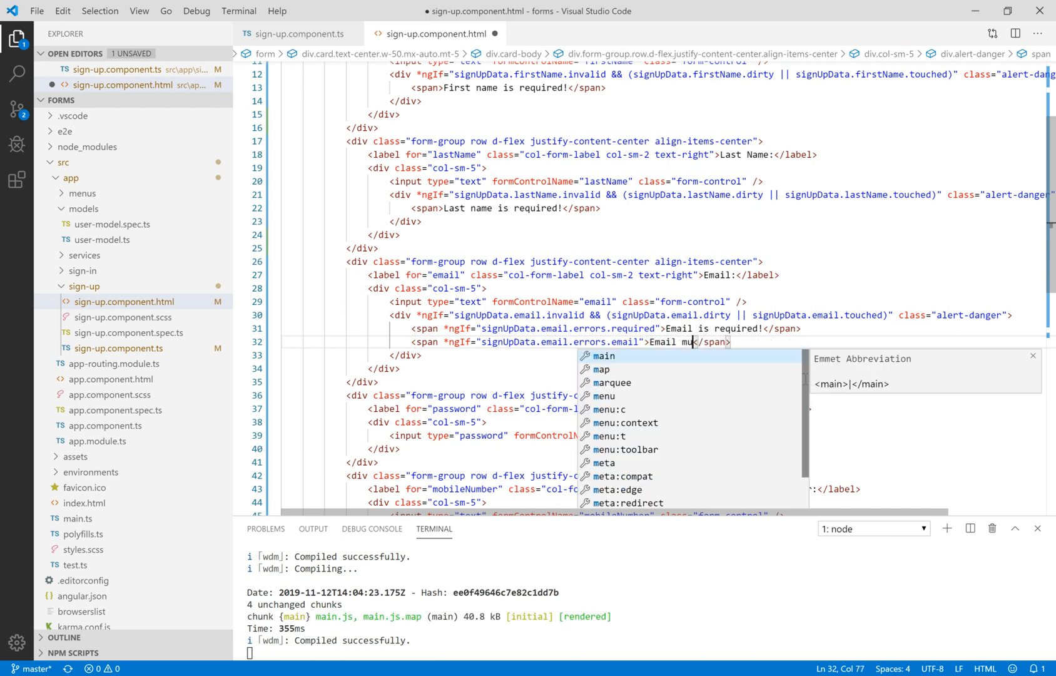
type("st be a ")
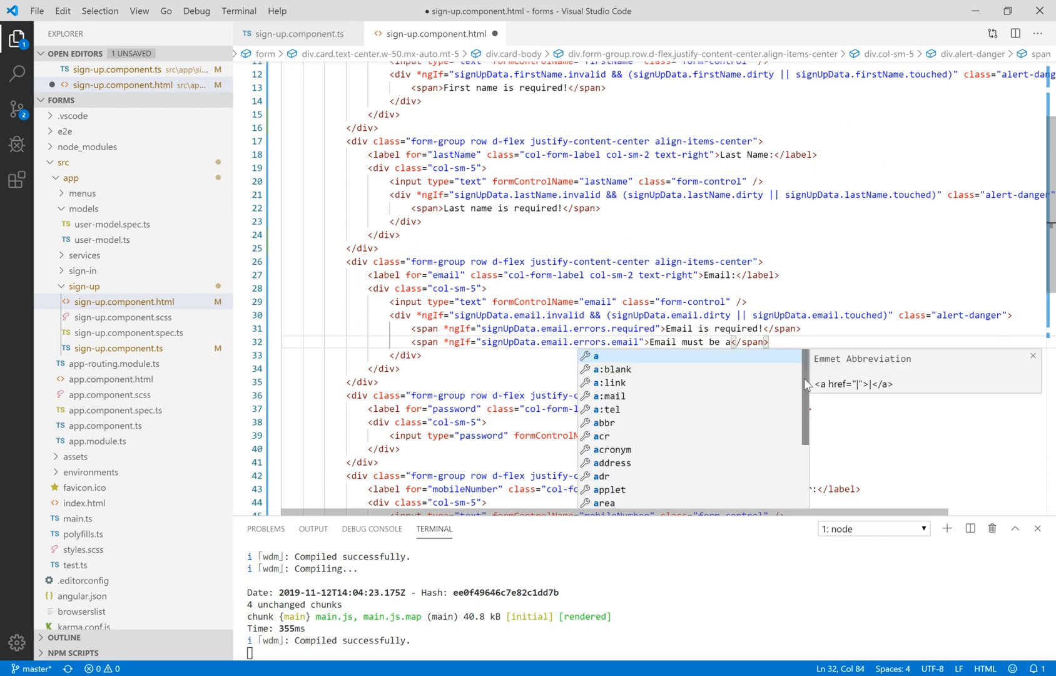
type("valid ")
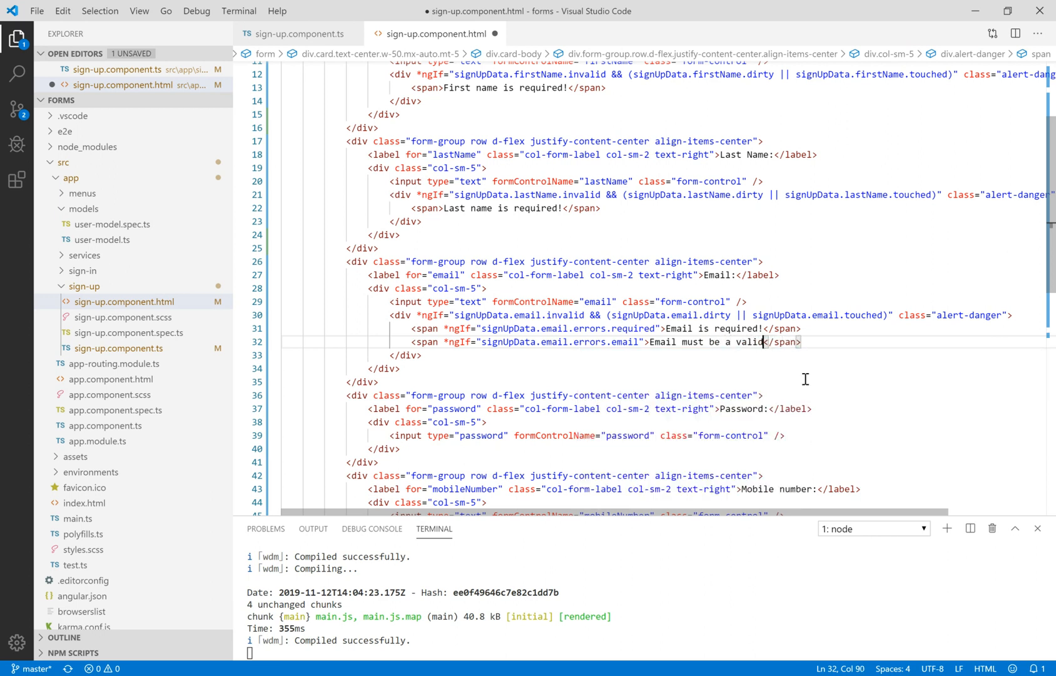
type("addres")
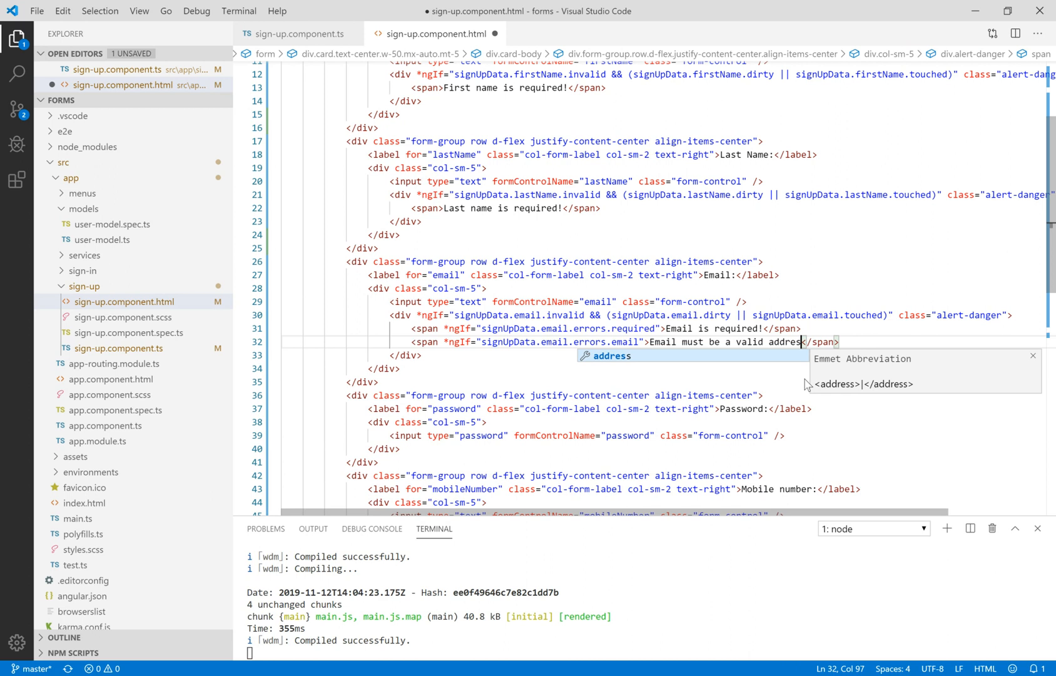
type("s!")
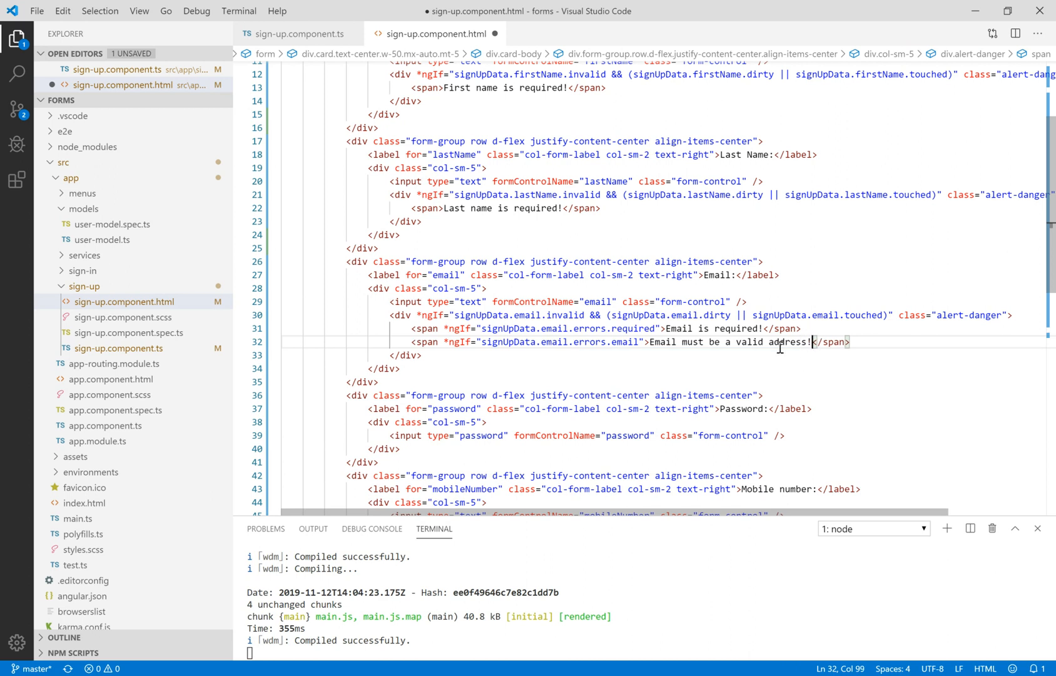
key("ctrl+s")
- In Edge, touch the name and Email fields and confirm the invalid-email message clears for a valid address
key("alt+Tab")
left_click(528, 223)
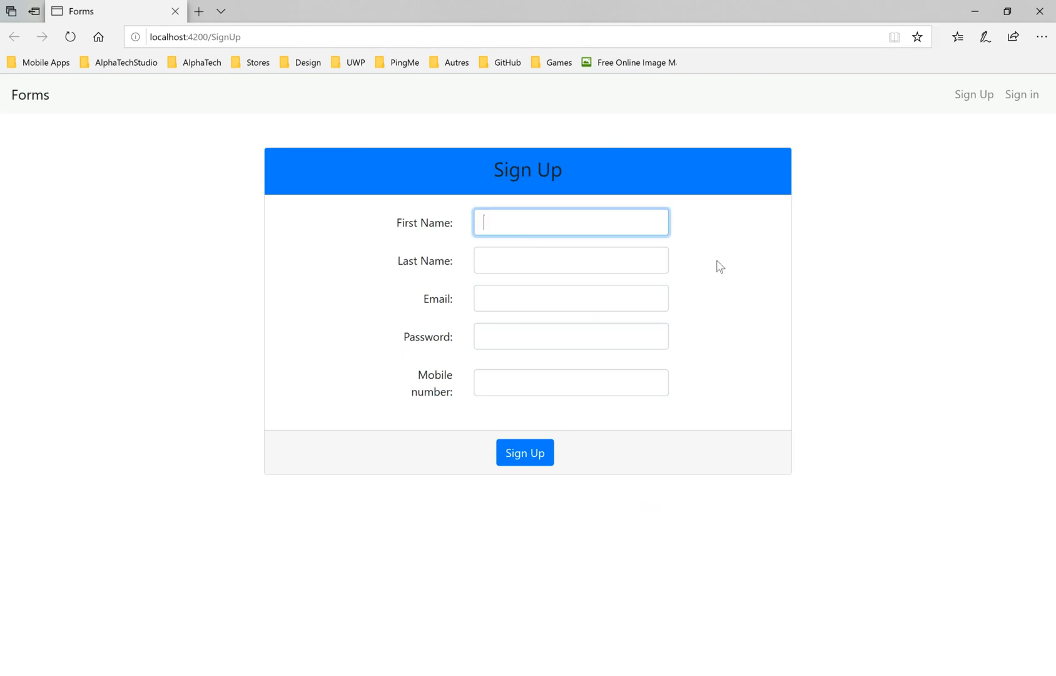
left_click(722, 268)
left_click(580, 276)
left_click(696, 296)
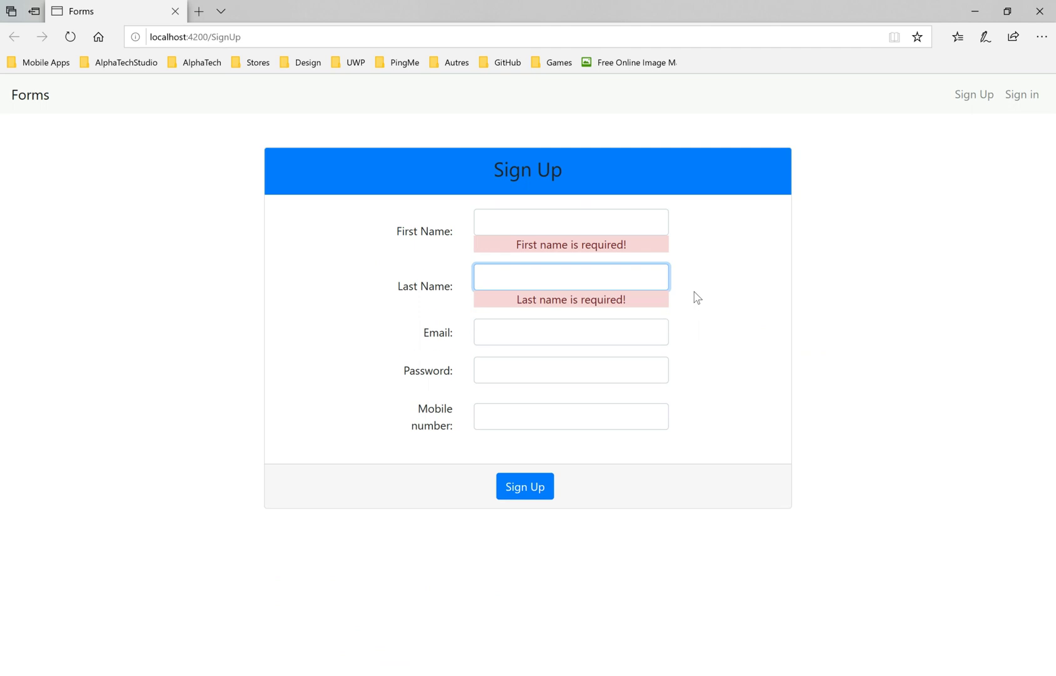
left_click(608, 332)
left_click(685, 351)
left_click(619, 332)
type("ssss")
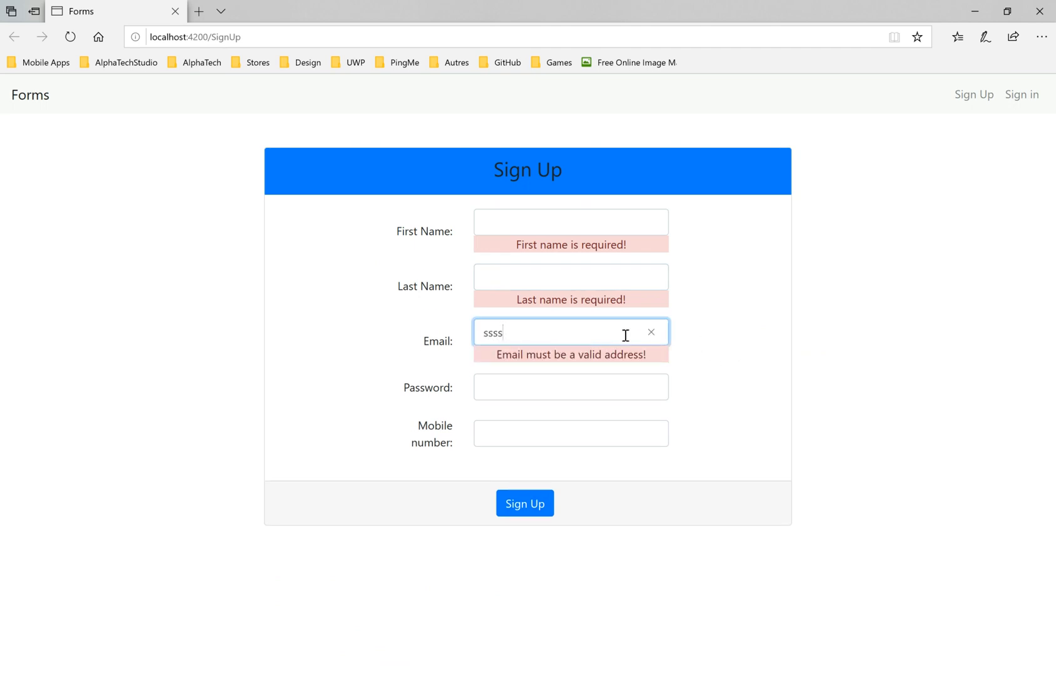
type("@ff.com")
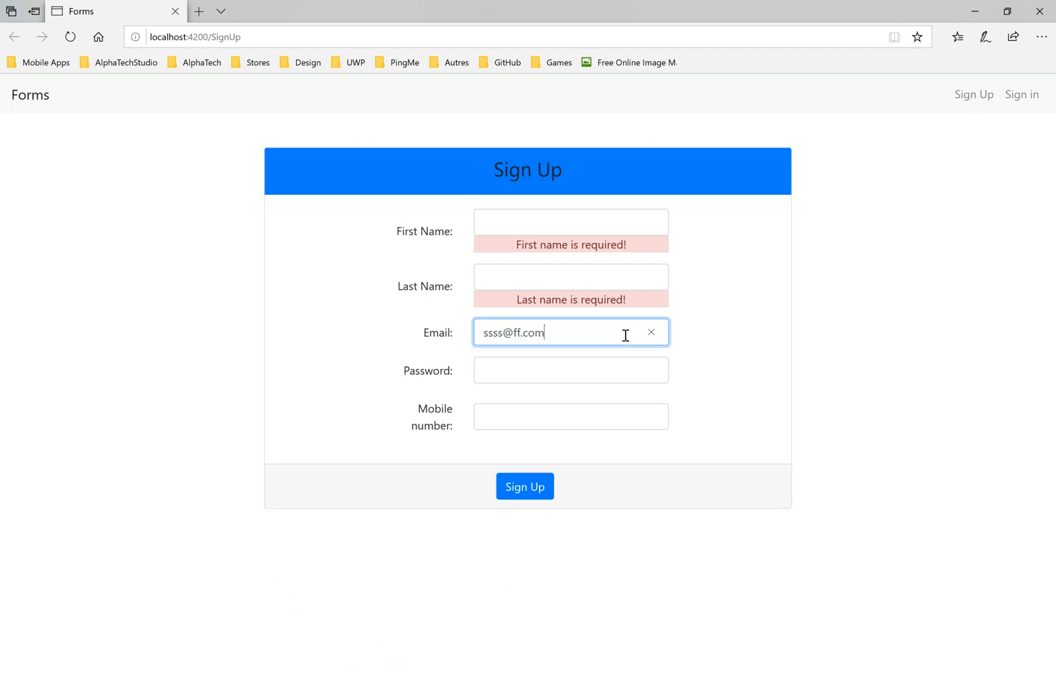
key("alt+Tab")
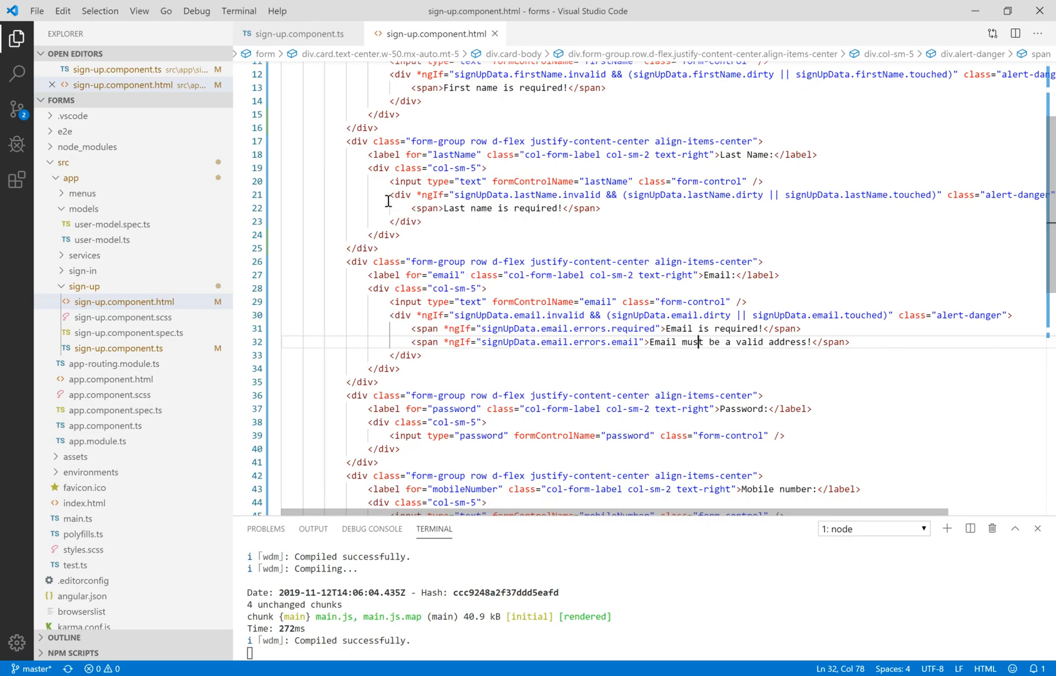
- Paste copies of the last-name alert block under the mobile number and password inputs
left_click_drag(388, 194, 434, 223)
scroll(455, 390, "down", 3)
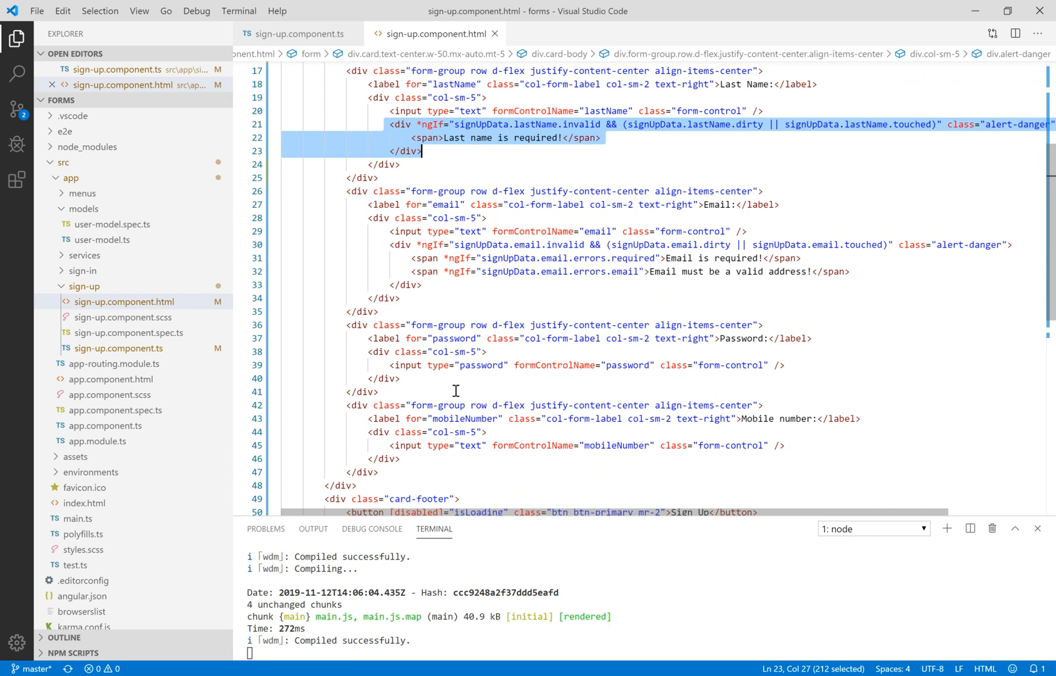
left_click(789, 374)
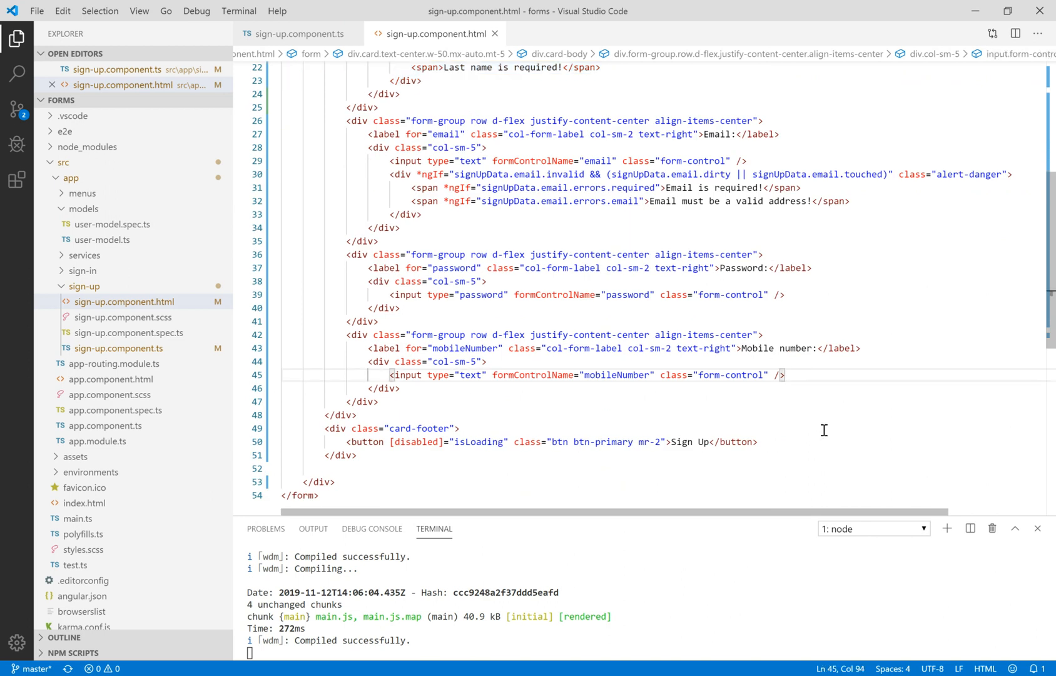
key("Return")
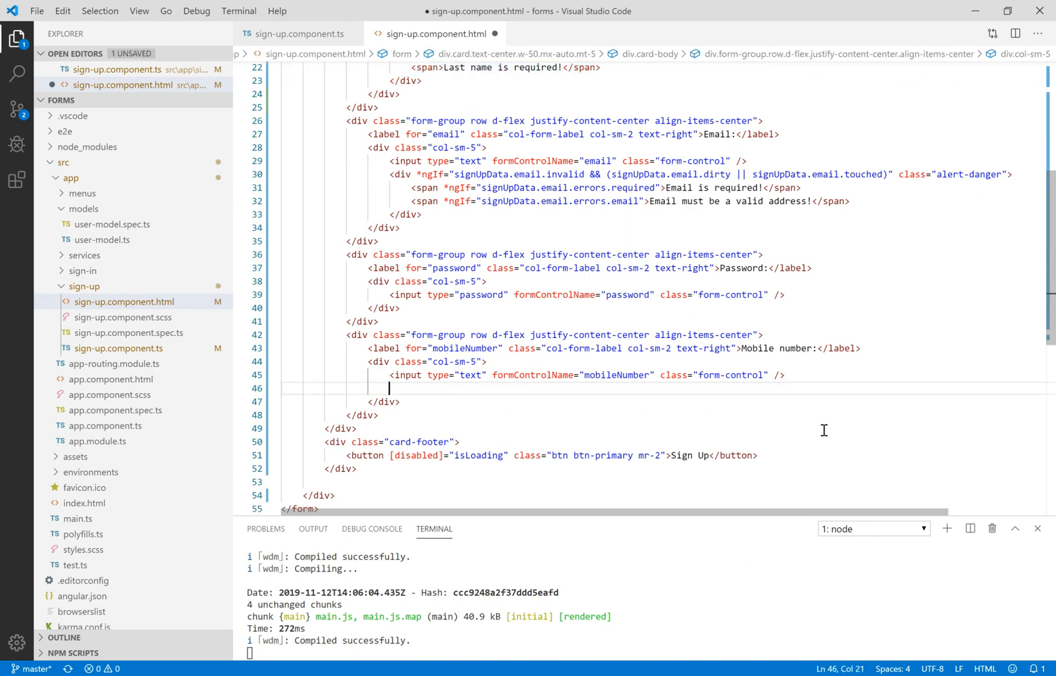
key("ctrl+v")
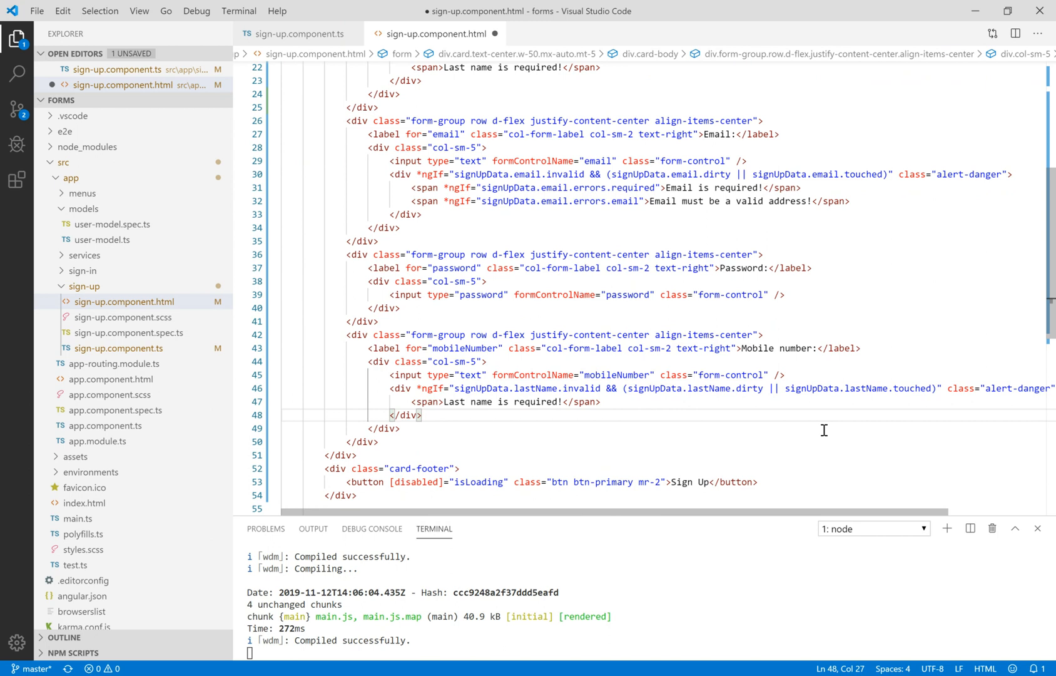
left_click(788, 294)
key("Return")
key("ctrl+v")
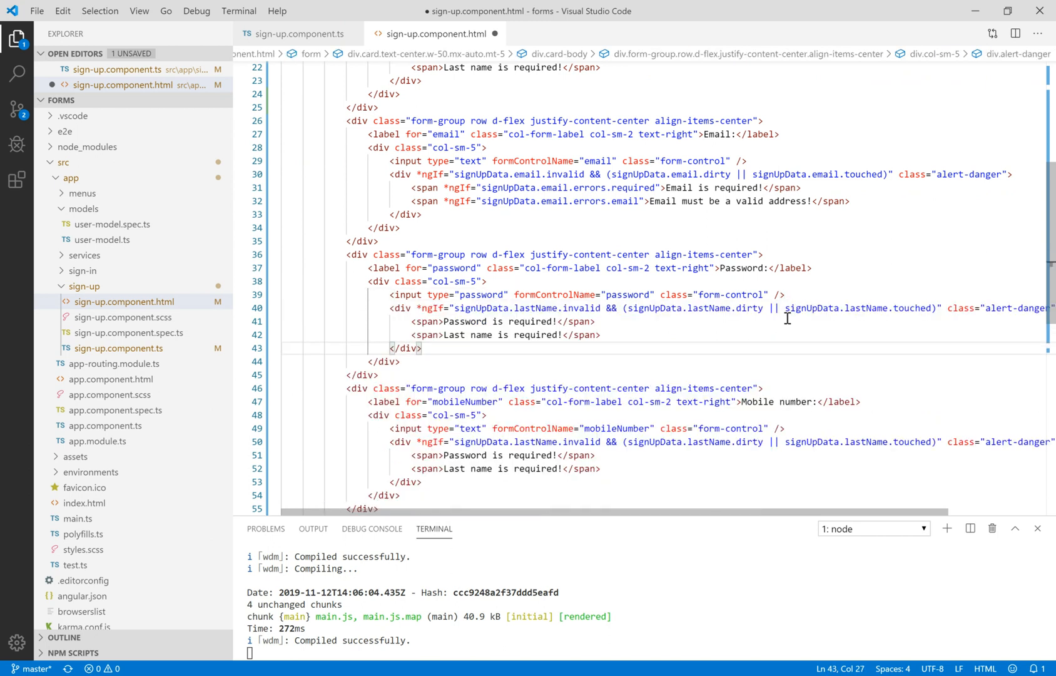
- Make the password alert check signUpData.password's invalid, dirty and touched states and save
double_click(482, 294)
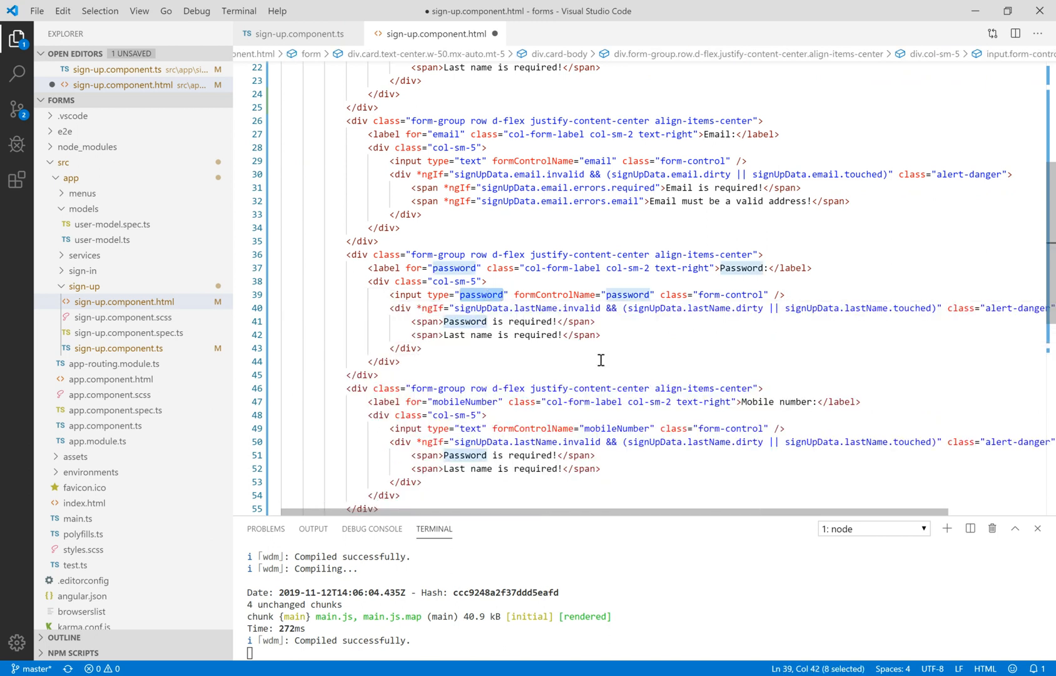
key("ctrl+c")
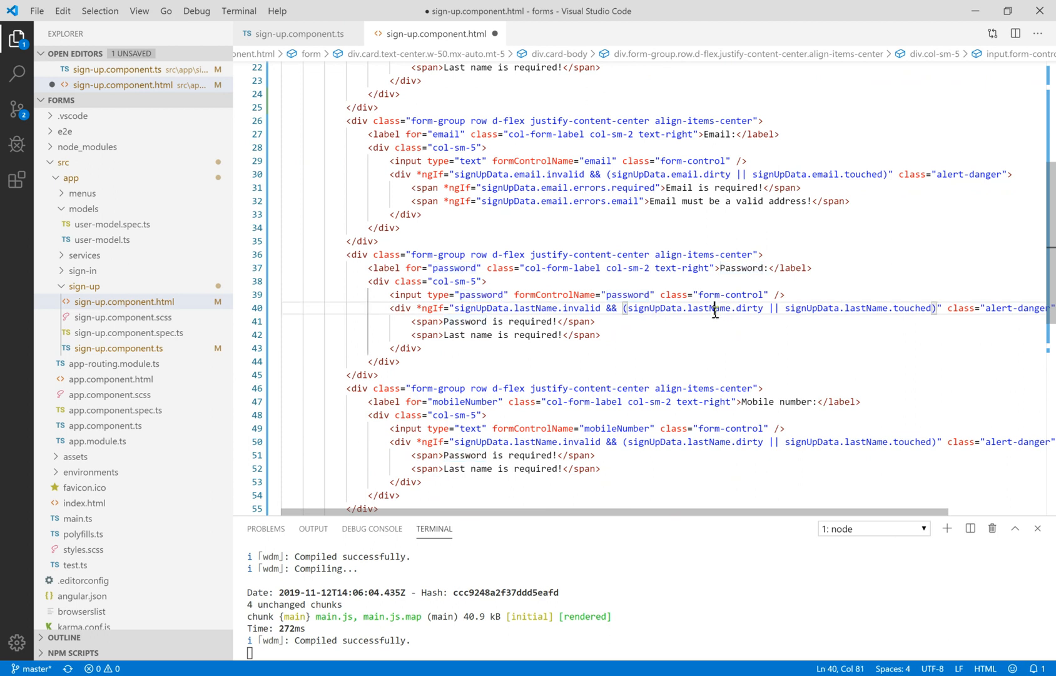
double_click(709, 307)
key("ctrl+v")
double_click(532, 307)
key("ctrl+v")
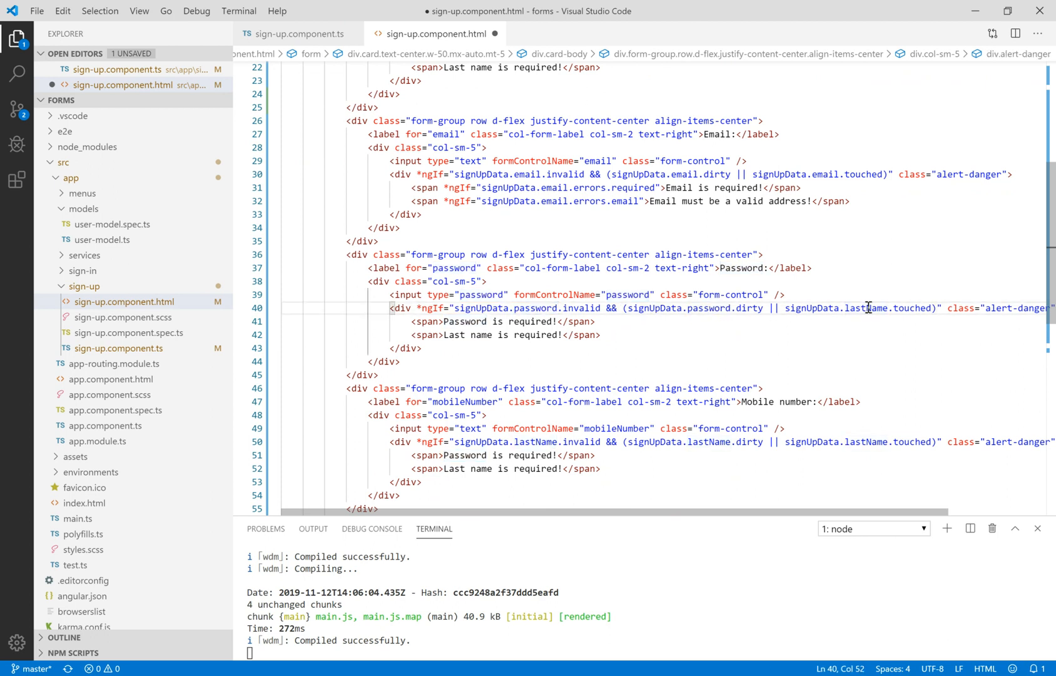
double_click(868, 307)
key("ctrl+v")
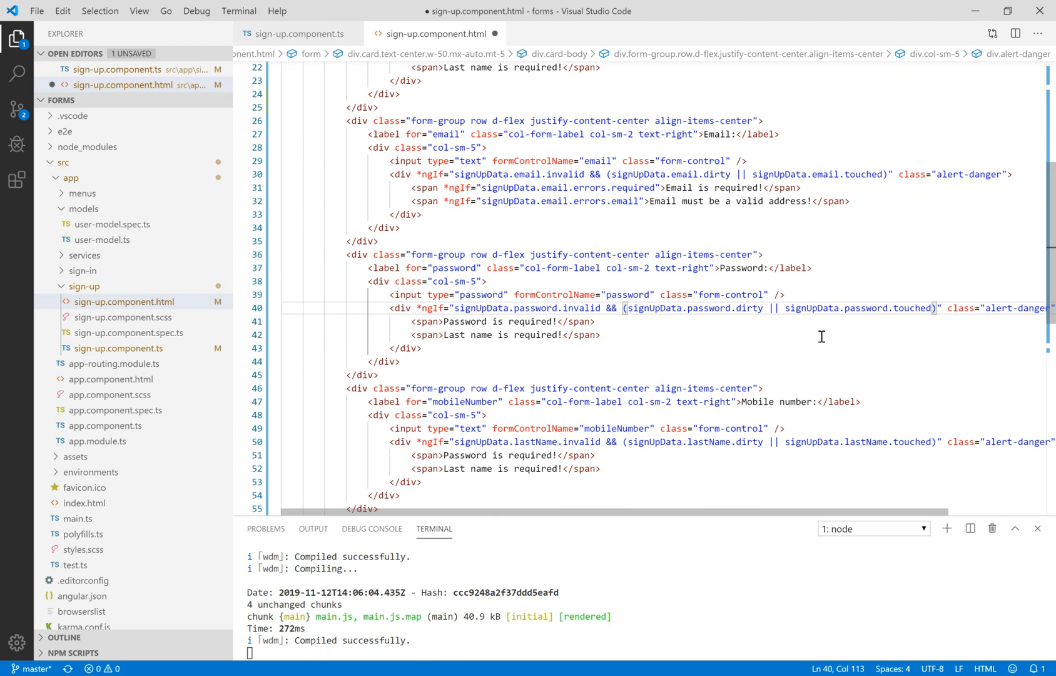
key("ctrl+s")
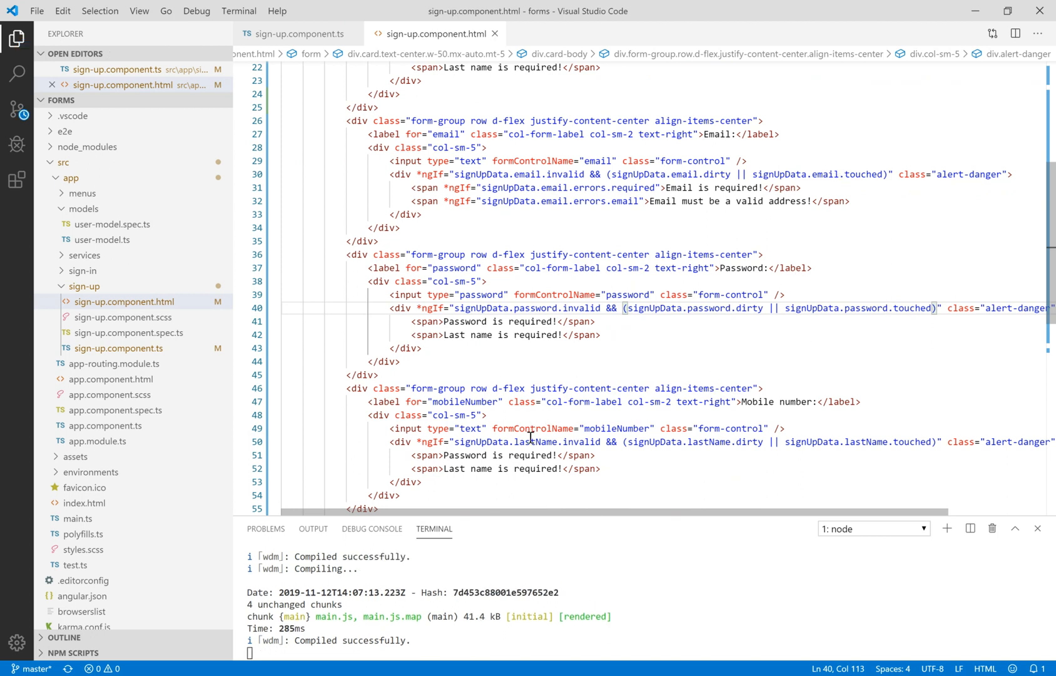
- Make the mobile alert check signUpData.mobileNumber's invalid, dirty and touched states and save
double_click(472, 402)
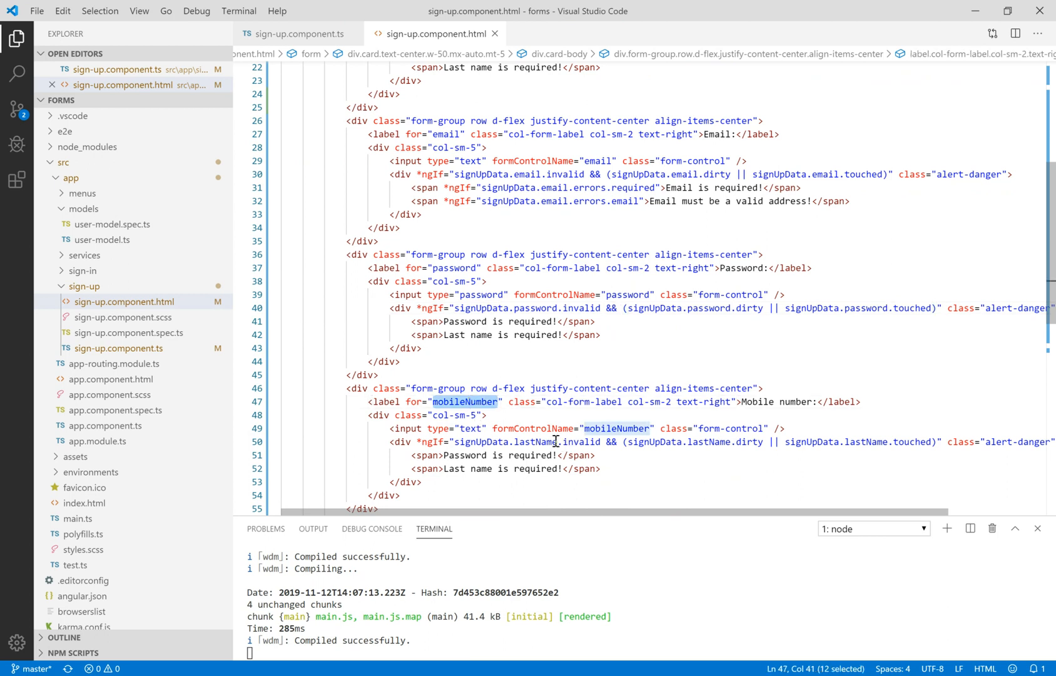
double_click(535, 441)
key("ctrl+v")
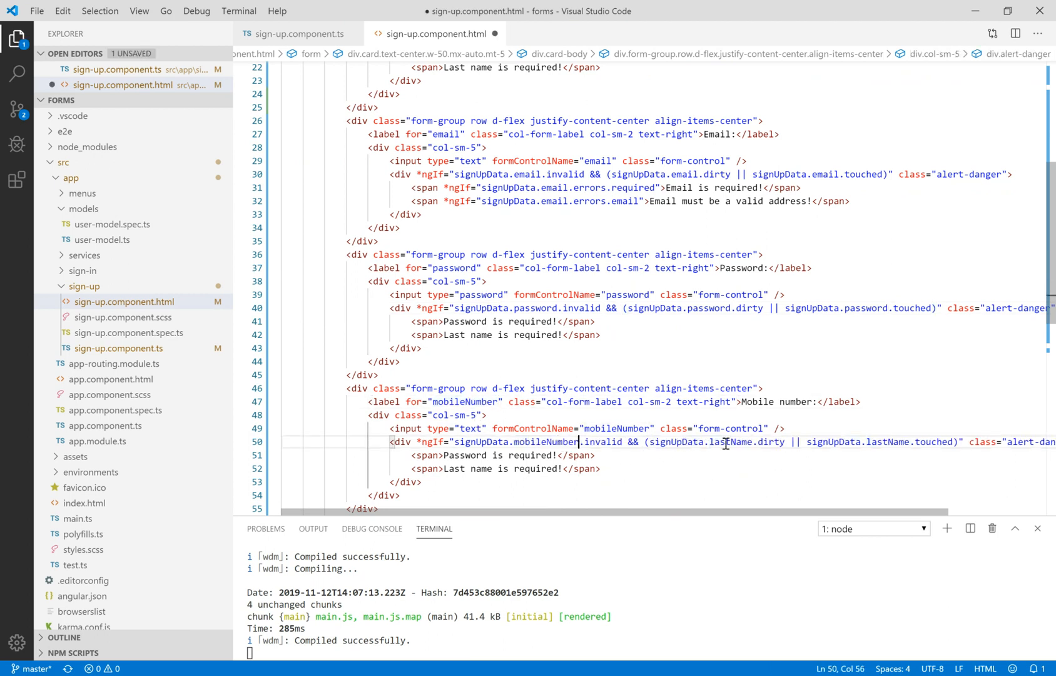
double_click(729, 441)
key("ctrl+v")
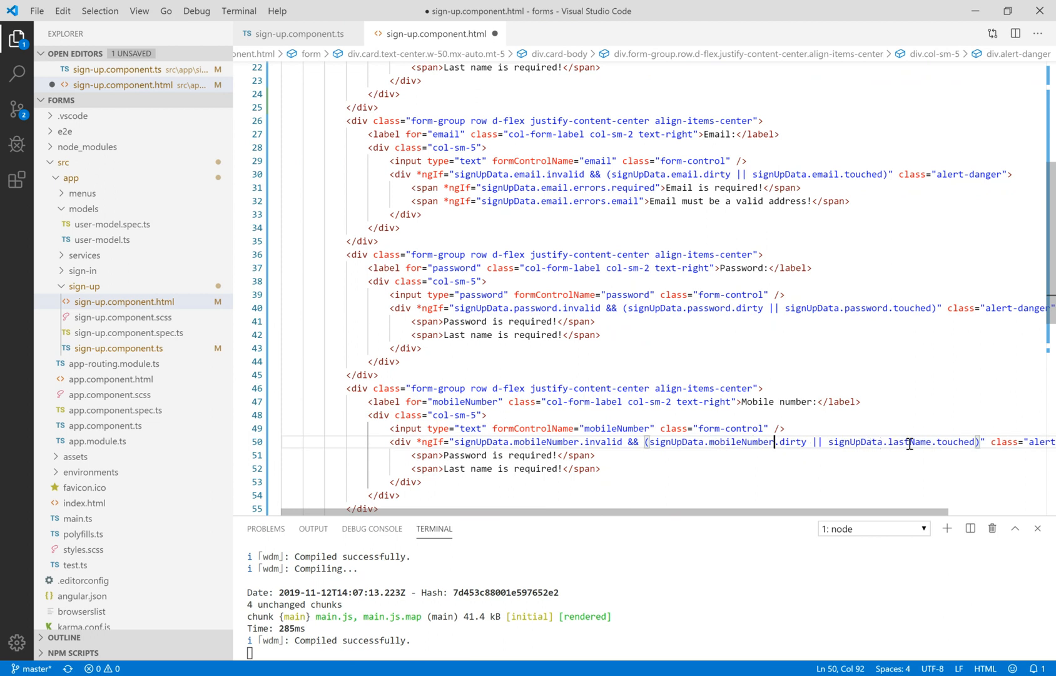
double_click(908, 441)
key("ctrl+v")
key("ctrl+s")
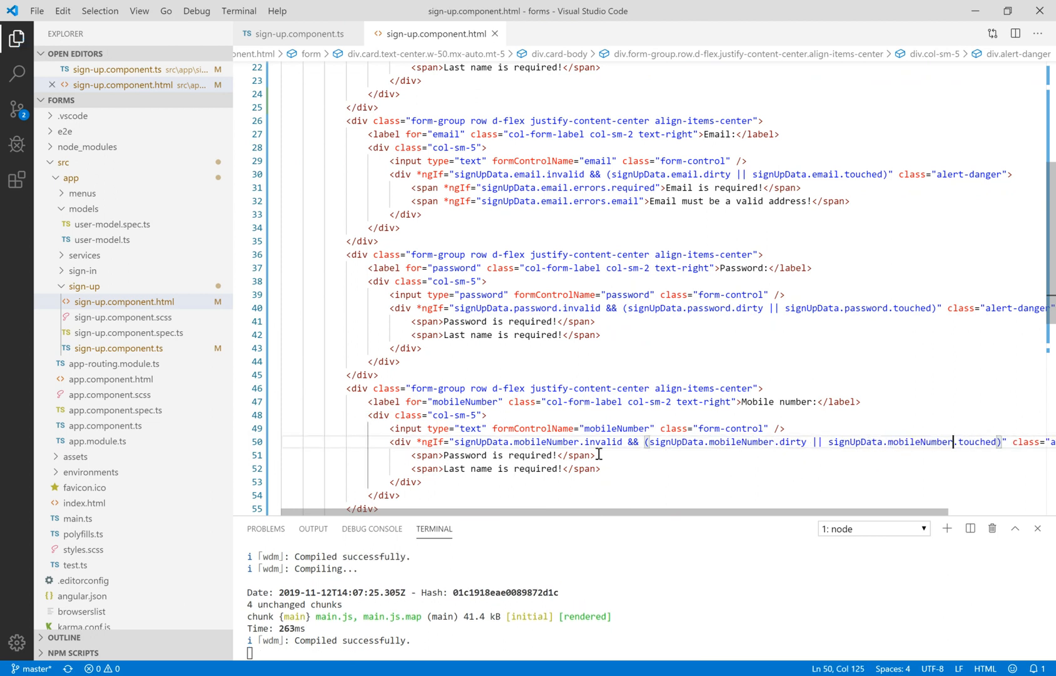
- Delete the extra Last name span and reword the mobile message to 'Mobile number is required!'
left_click(419, 467)
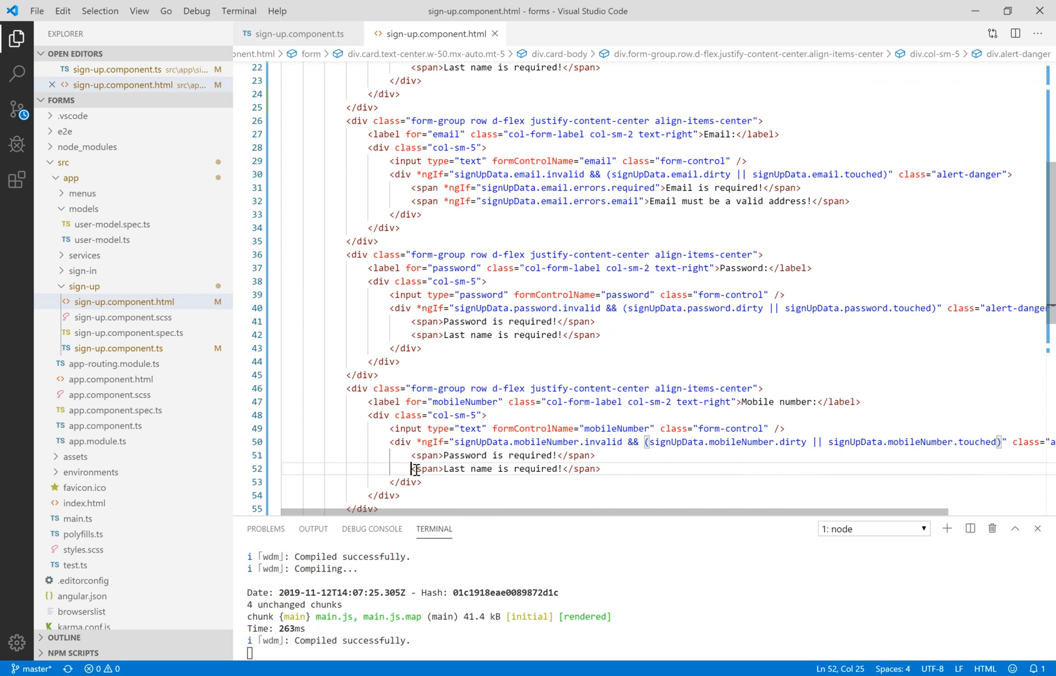
key("ctrl+shift+k")
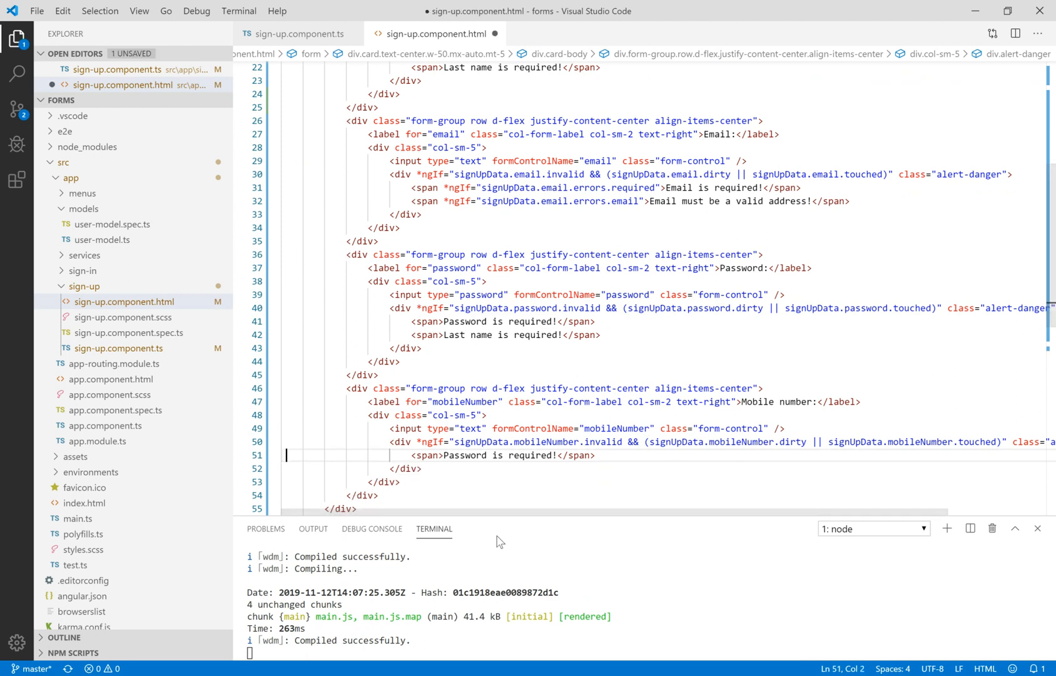
key("Up")
key("ctrl+Right")
key("ctrl+Right")
key("ctrl+Right")
key("Right")
key("Right")
key("Right")
key("ctrl+Right")
key("ctrl+Right")
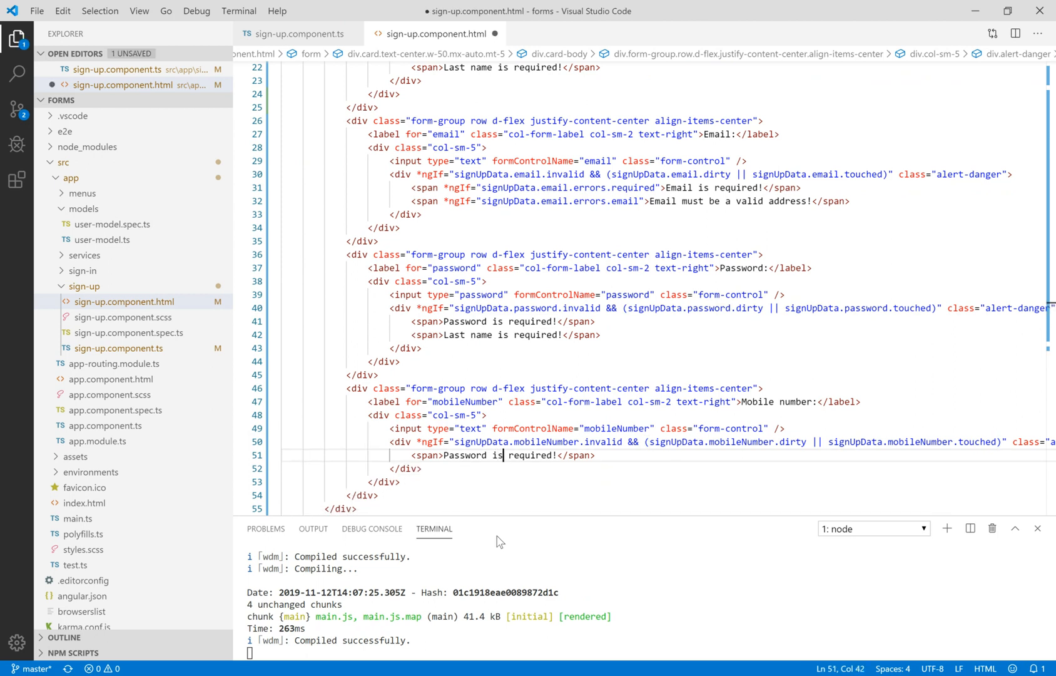
key("Left")
key("ctrl+shift+Left")
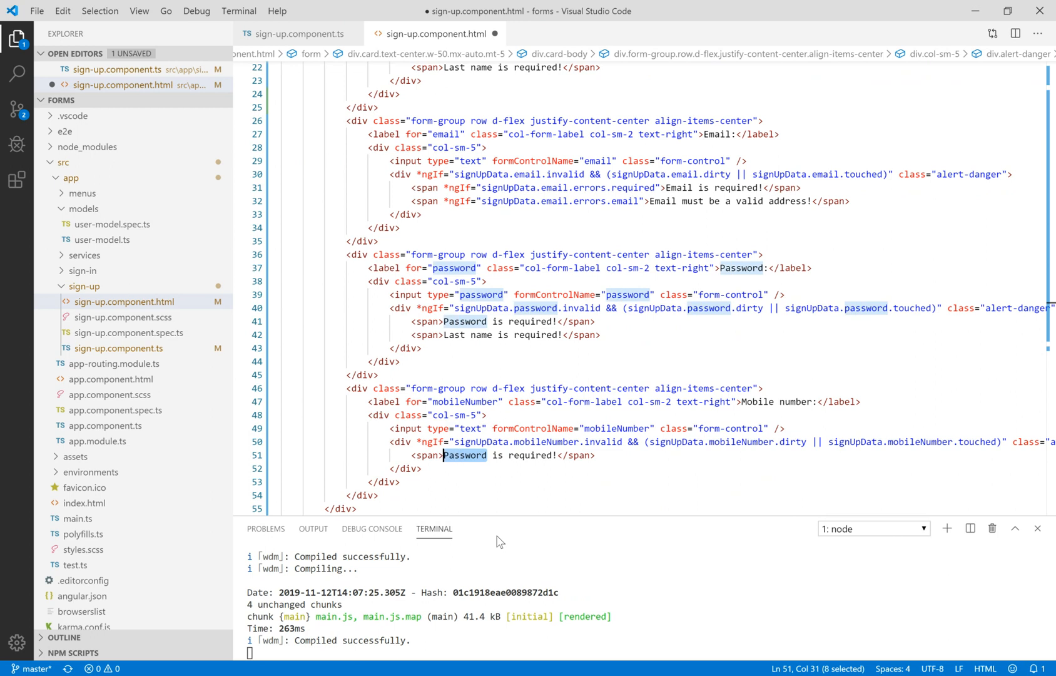
type("Mobile ")
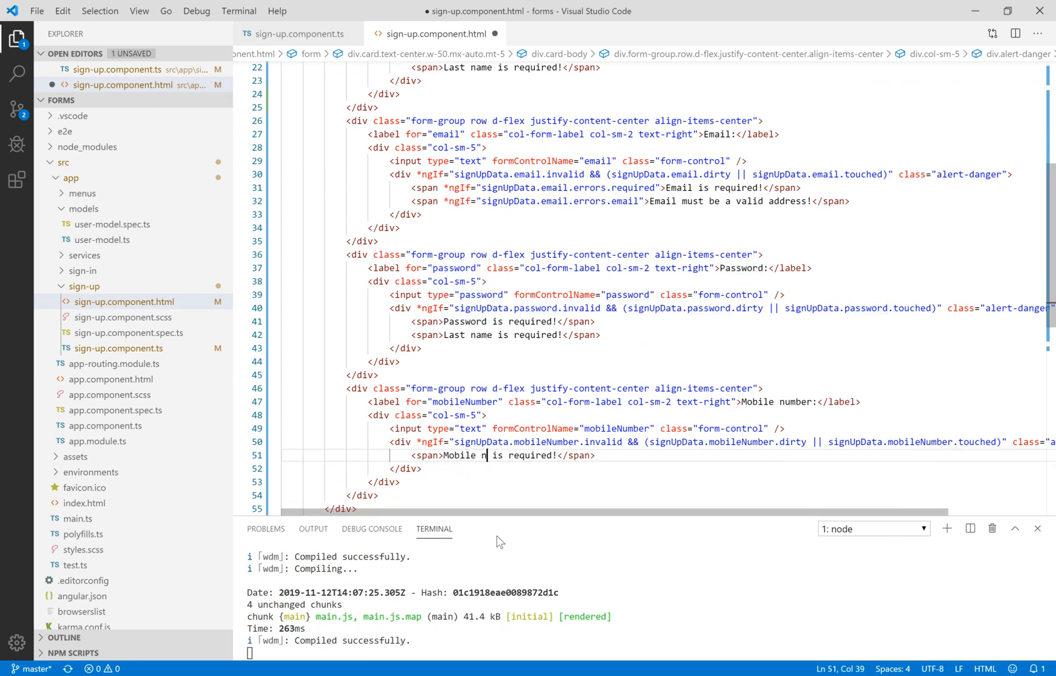
type("number")
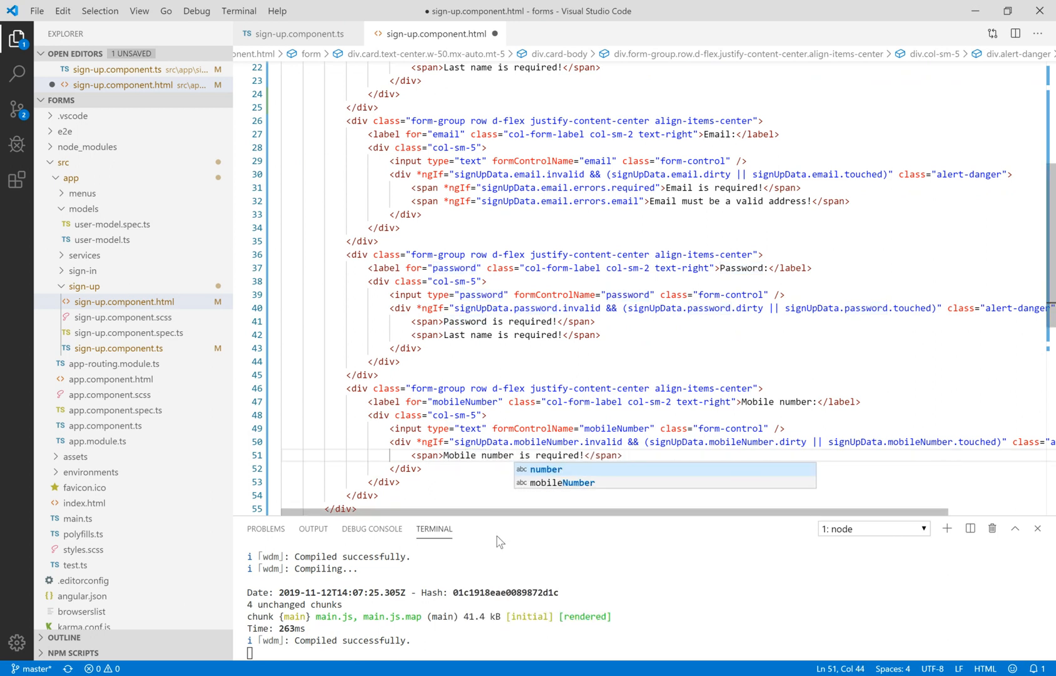
key("Escape")
key("Up")
key("Up")
key("Up")
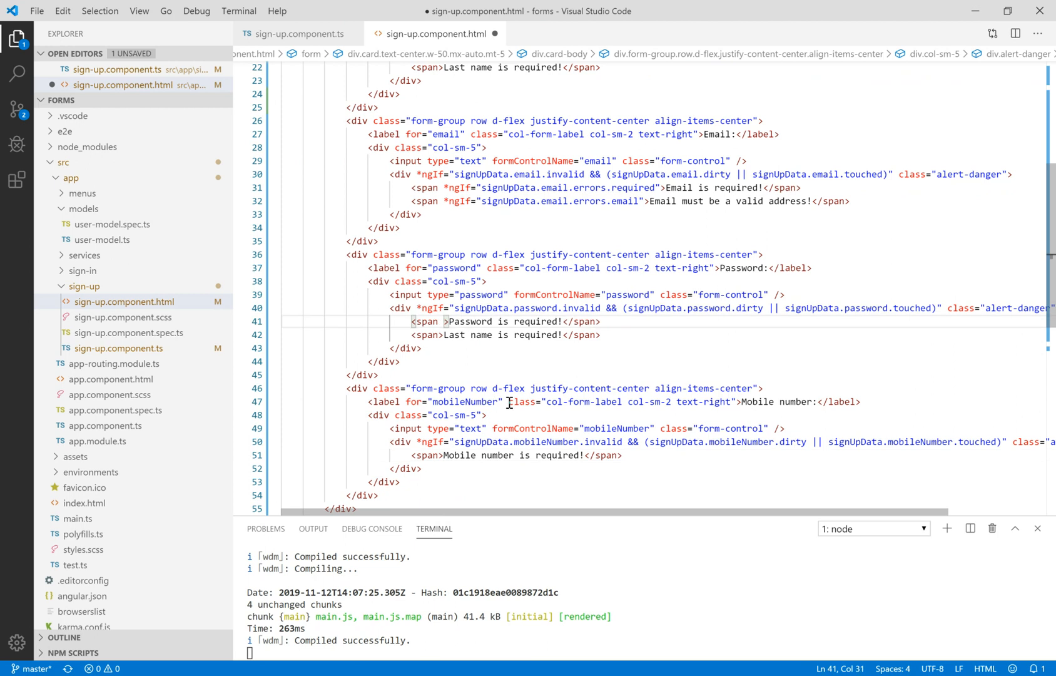
type("*ng")
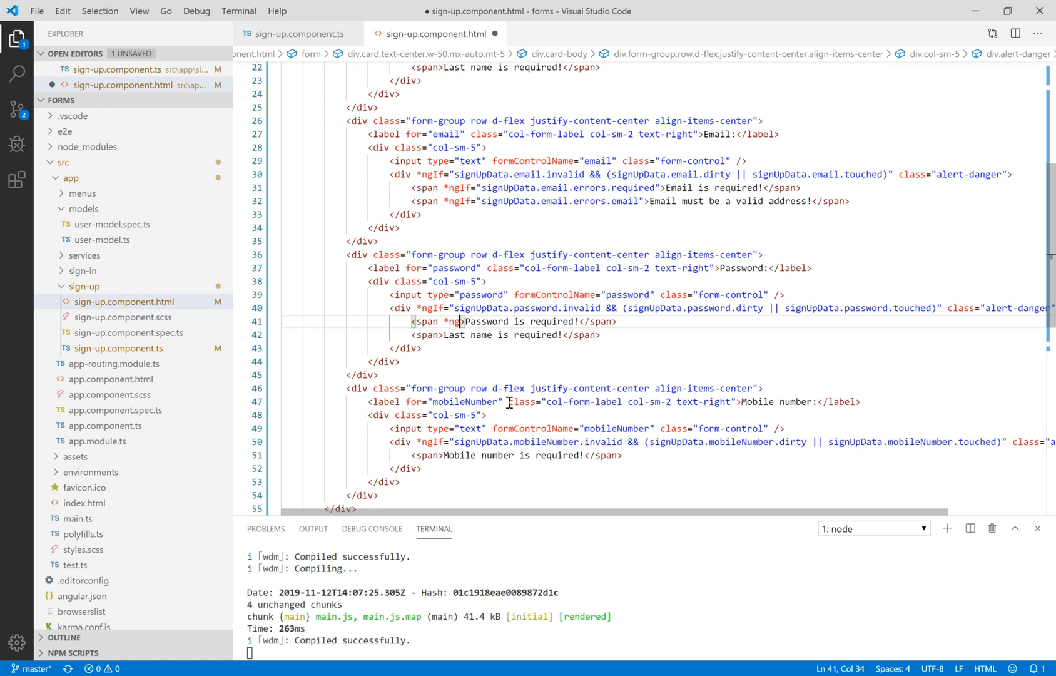
type("Id")
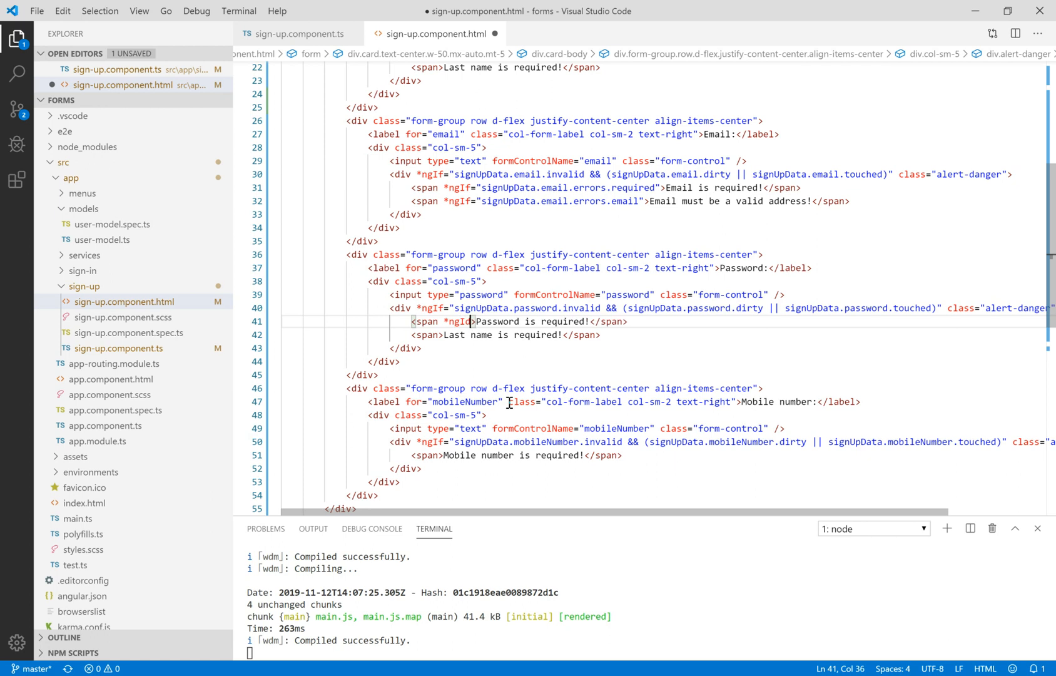
type("=\"\"")
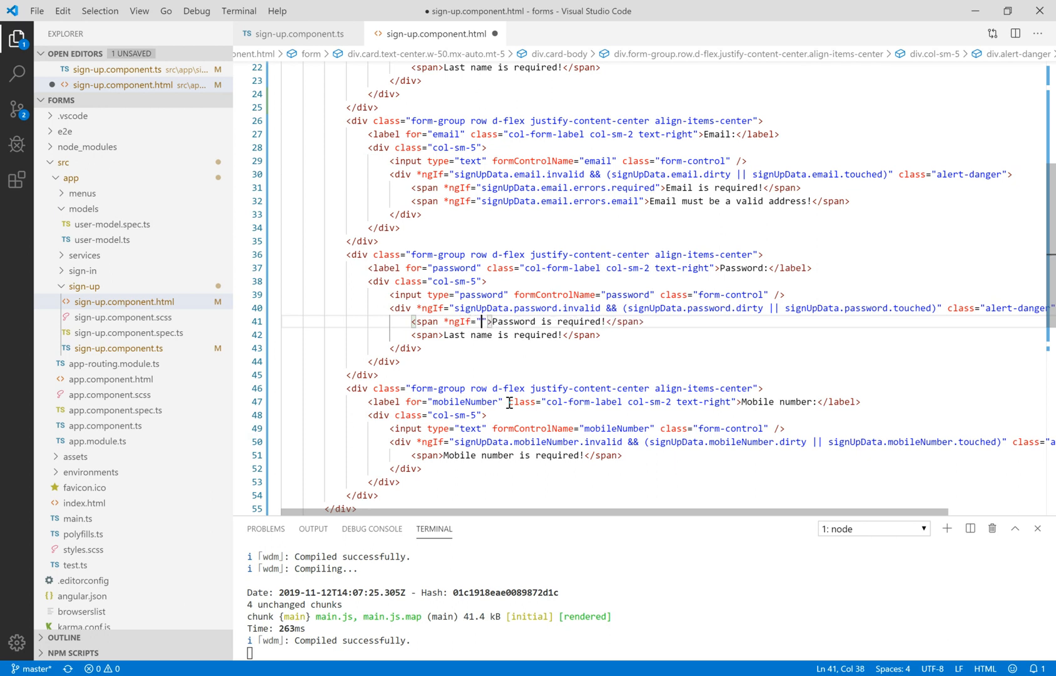
type("sig")
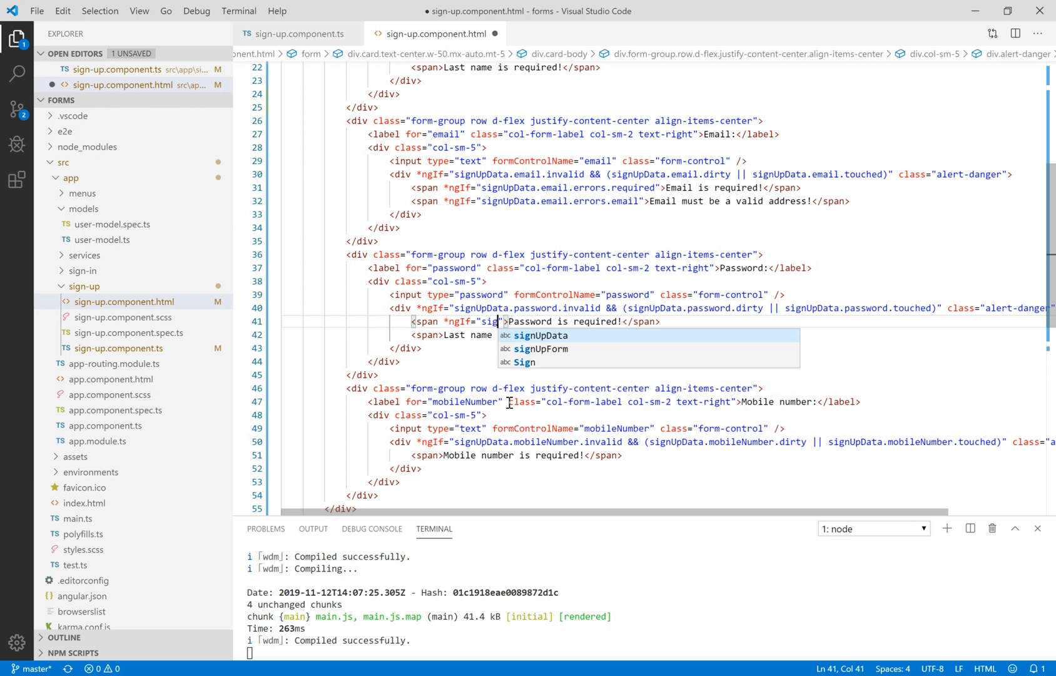
- Add *ngIf="signUpData.password.errors.required" to the first password span reading 'Password is required!' and copy the condition
key("Tab")
type(".")
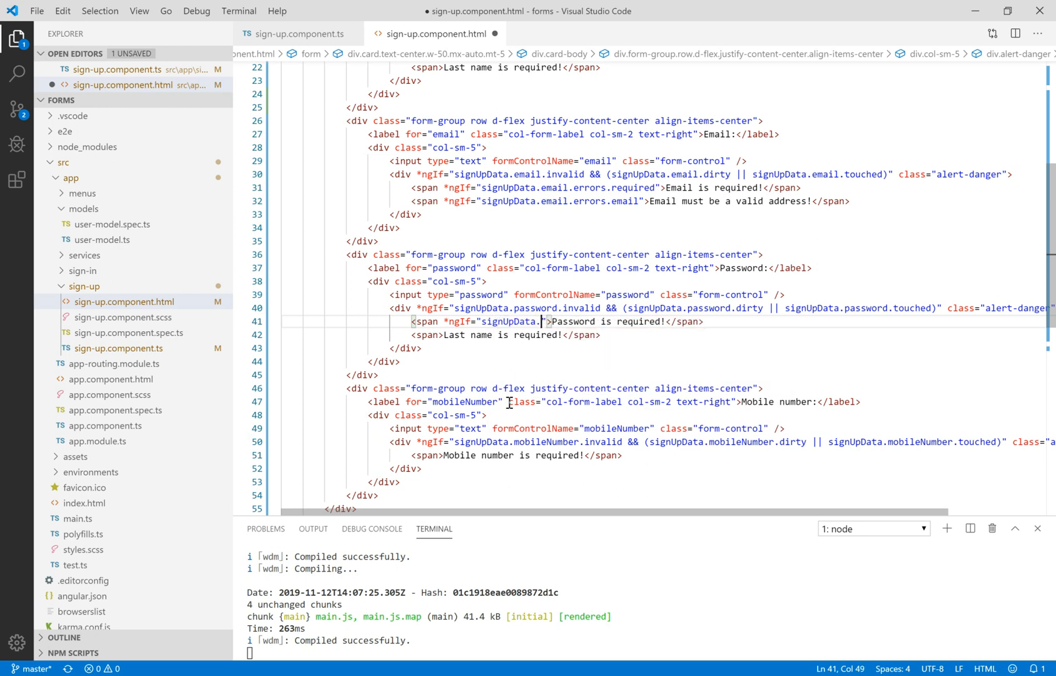
type("pas")
key("Tab")
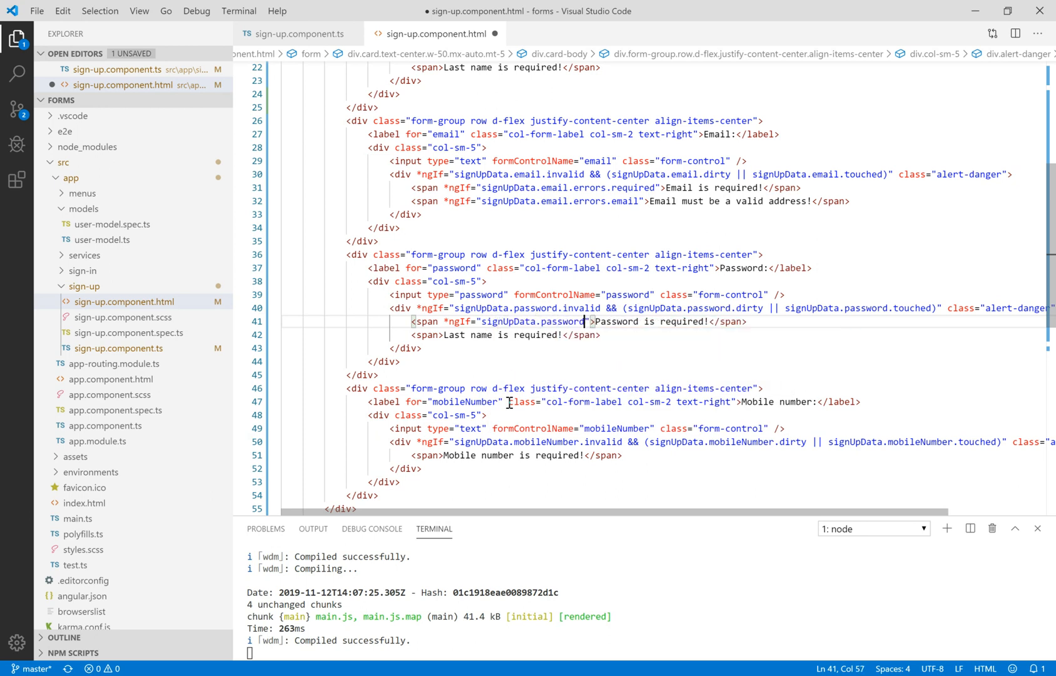
type(".")
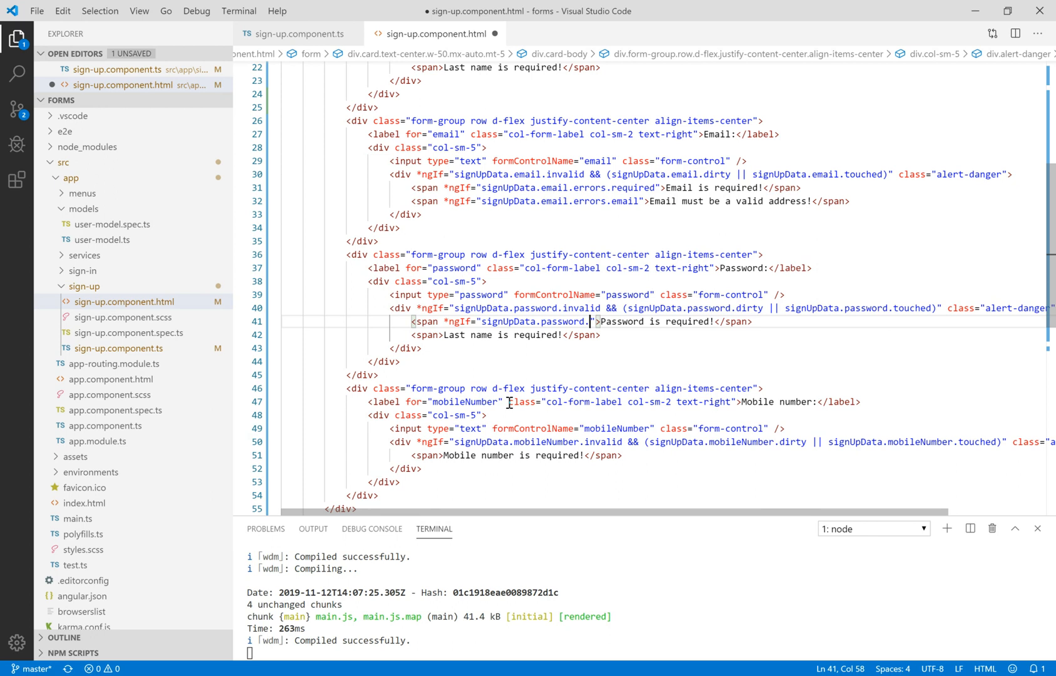
type("err")
key("Tab")
type(".")
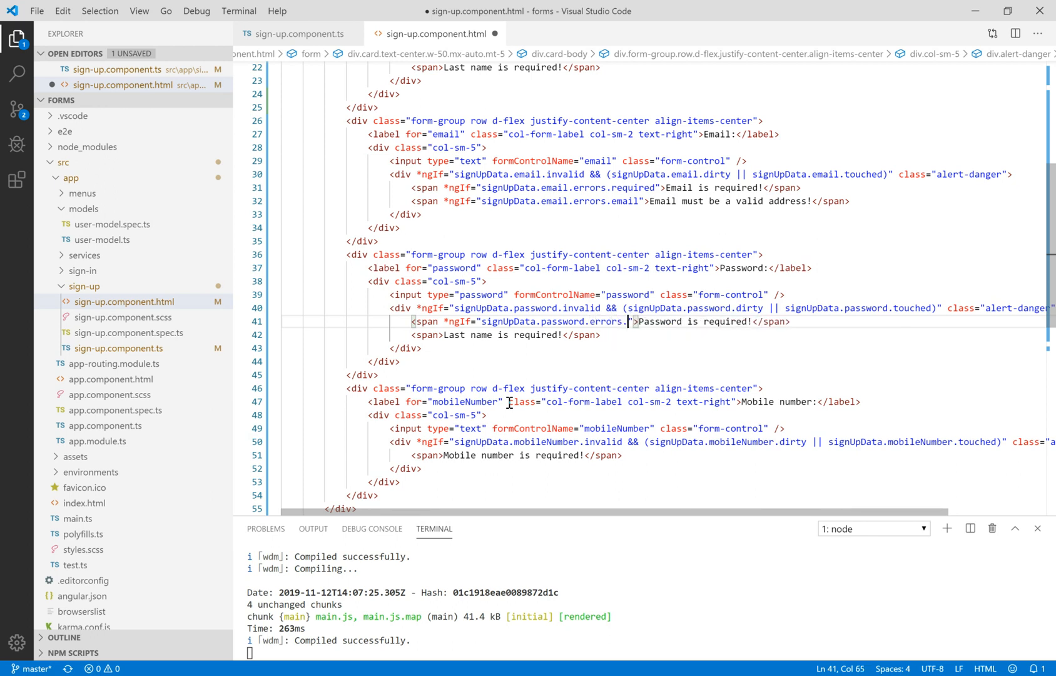
type("re")
key("Tab")
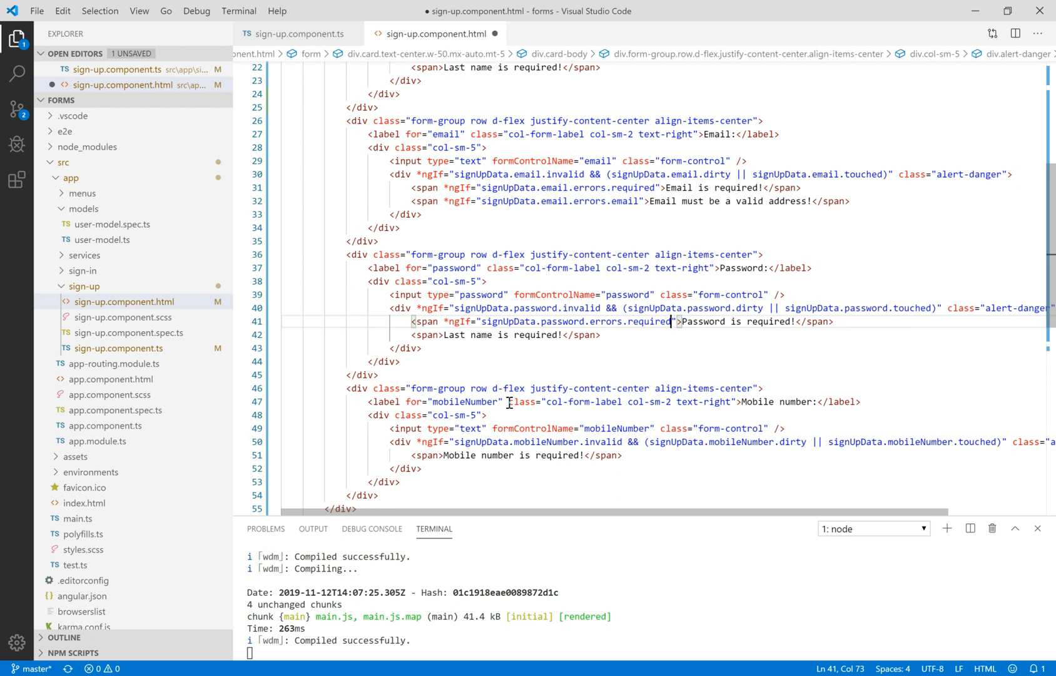
key("ctrl+shift+Left")
key("ctrl+shift+Left")
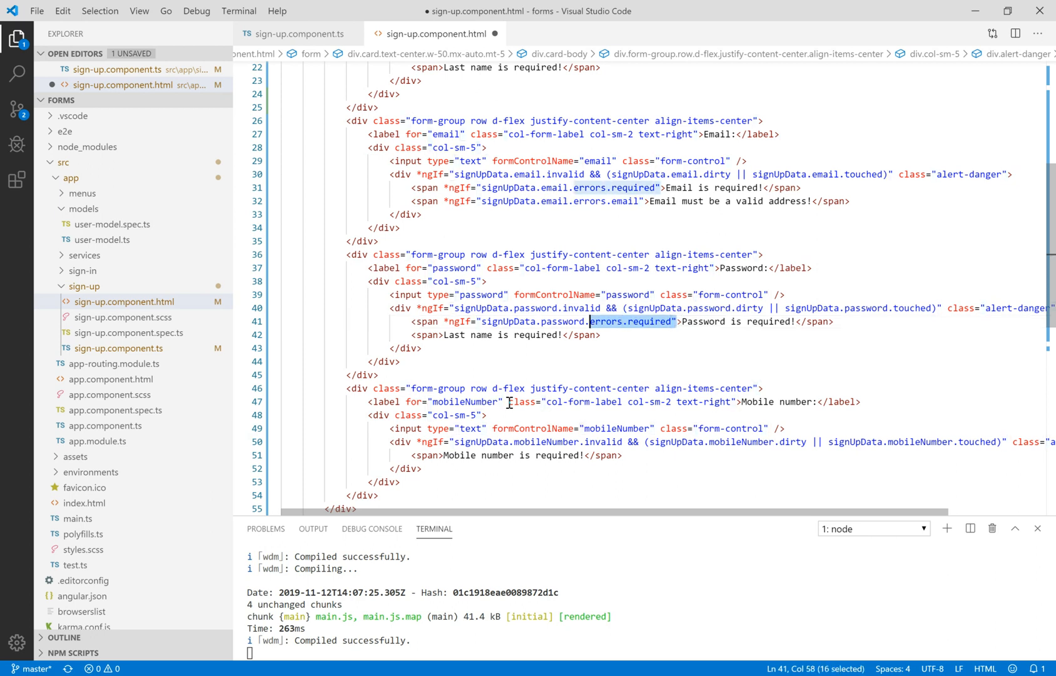
key("ctrl+shift+Left")
key("ctrl+shift+Left")
key("ctrl+shift+Left")
key("ctrl+shift+Left")
key("ctrl+shift+Left")
key("ctrl+shift+Left")
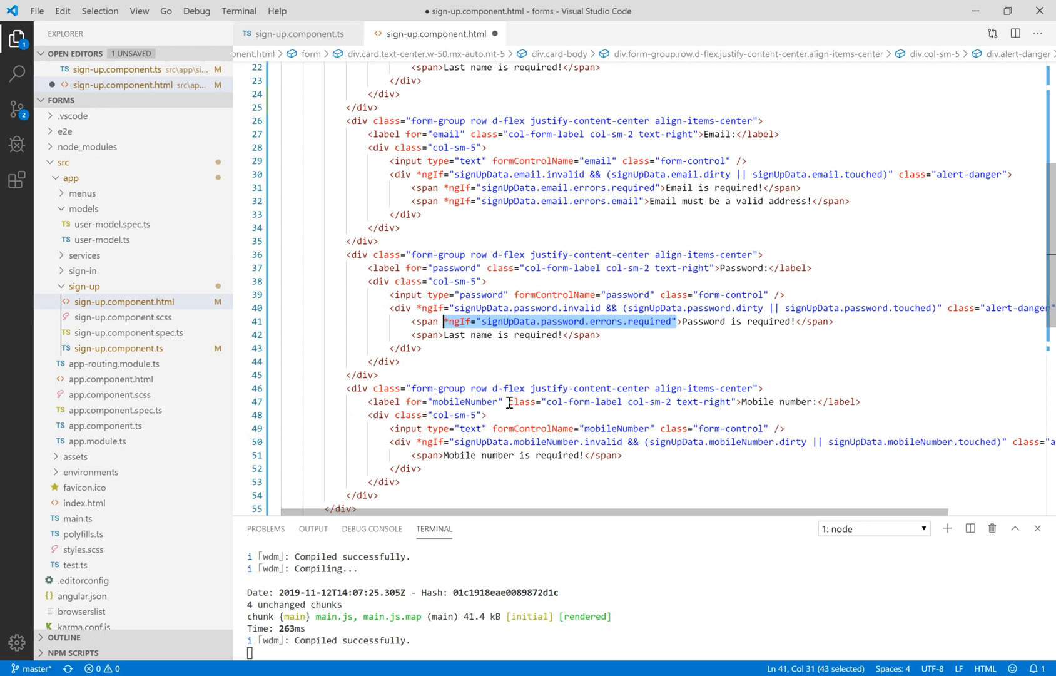
key("ctrl+c")
key("Down")
- Paste the ngIf condition into the second password span and strip 'required' from it
key("Left")
key("Left")
key("Left")
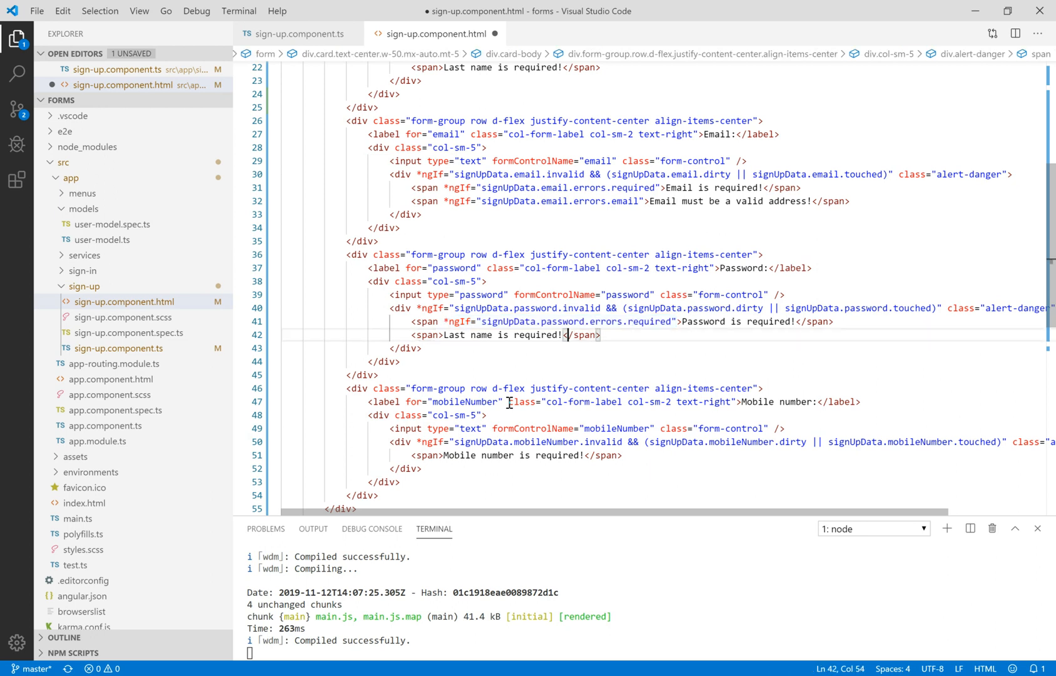
key("ctrl+Left")
key("ctrl+Left")
key("ctrl+Left")
key("ctrl+Left")
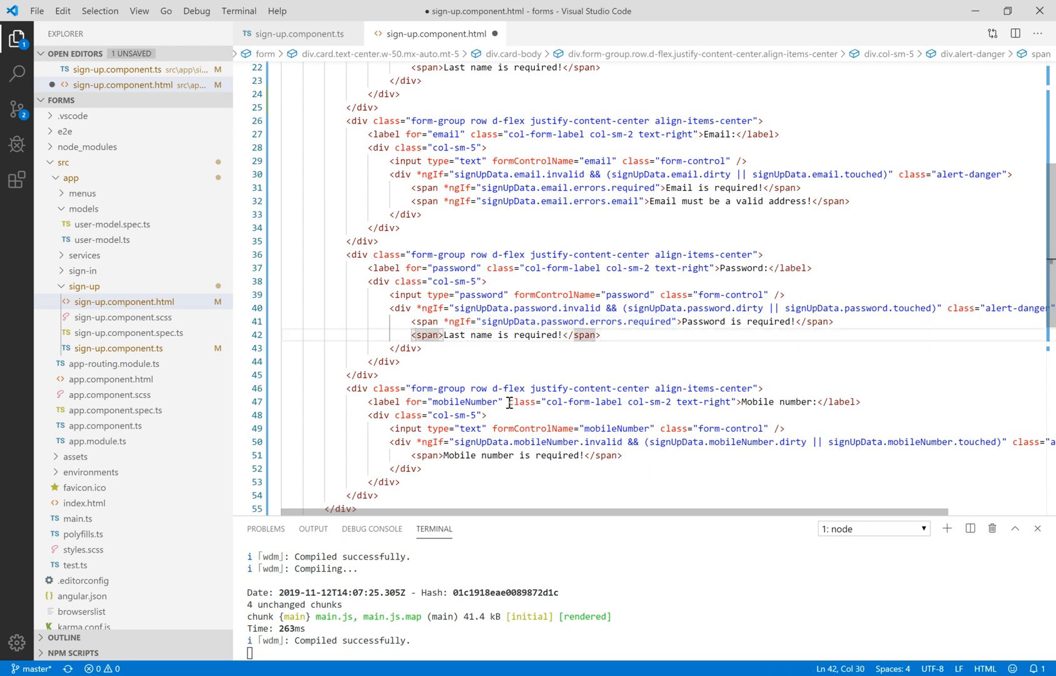
key("ctrl+v")
key("Left")
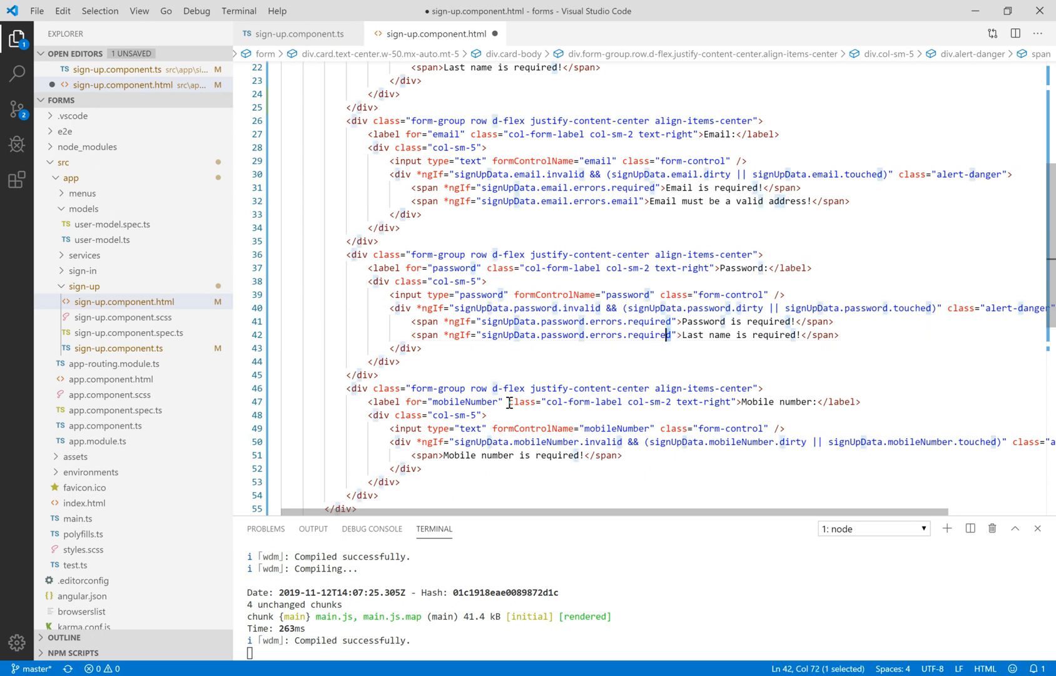
key("shift+Left")
key("shift+Left")
key("shift+Left")
key("BackSpace")
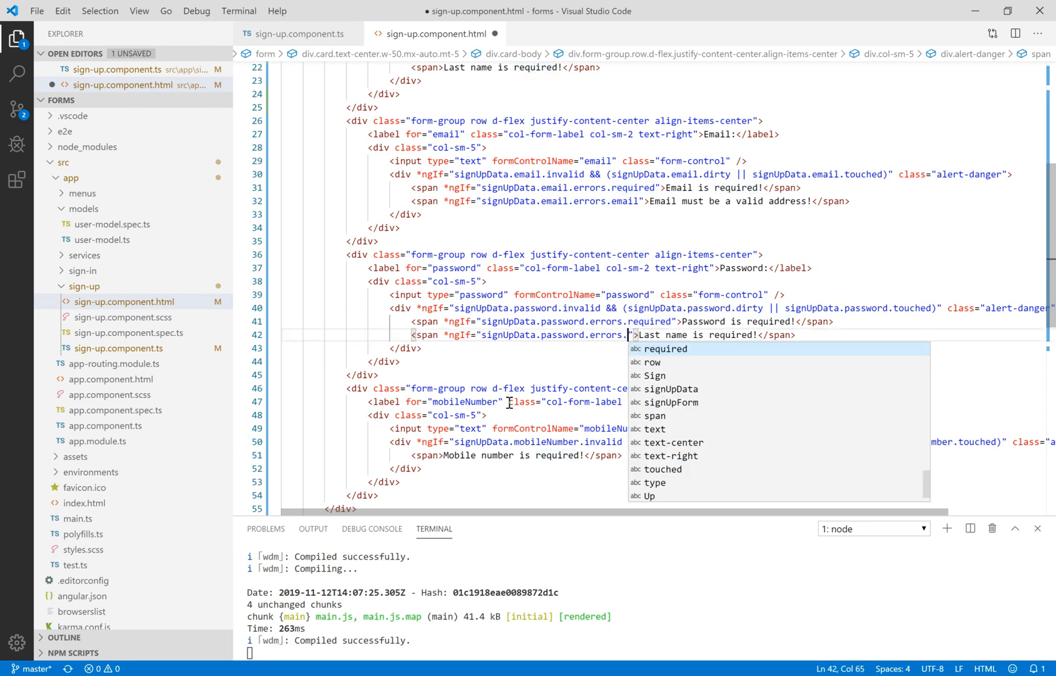
type("le")
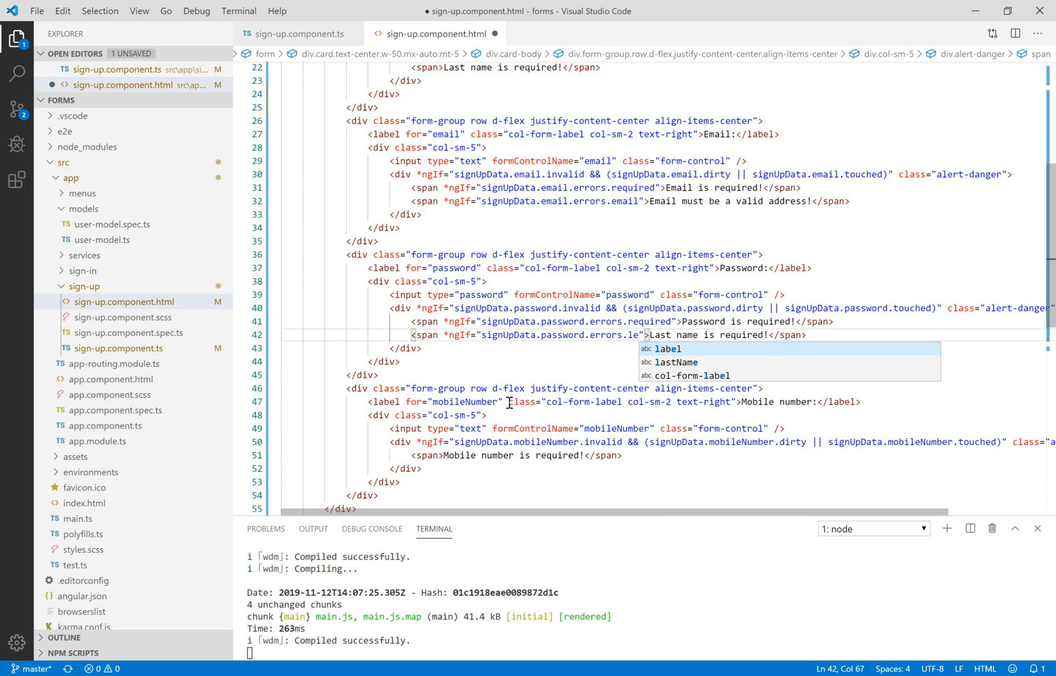
key("BackSpace")
key("BackSpace")
type("mi")
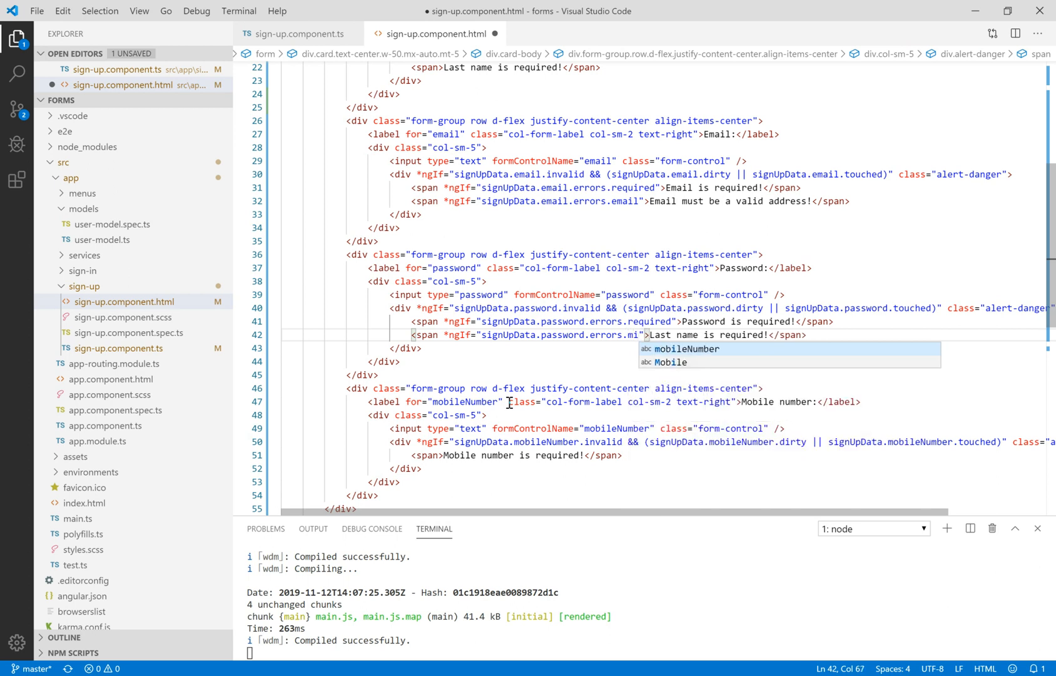
- Look up the minLength validator name in sign-up.component.ts and return to the template
left_click(298, 33)
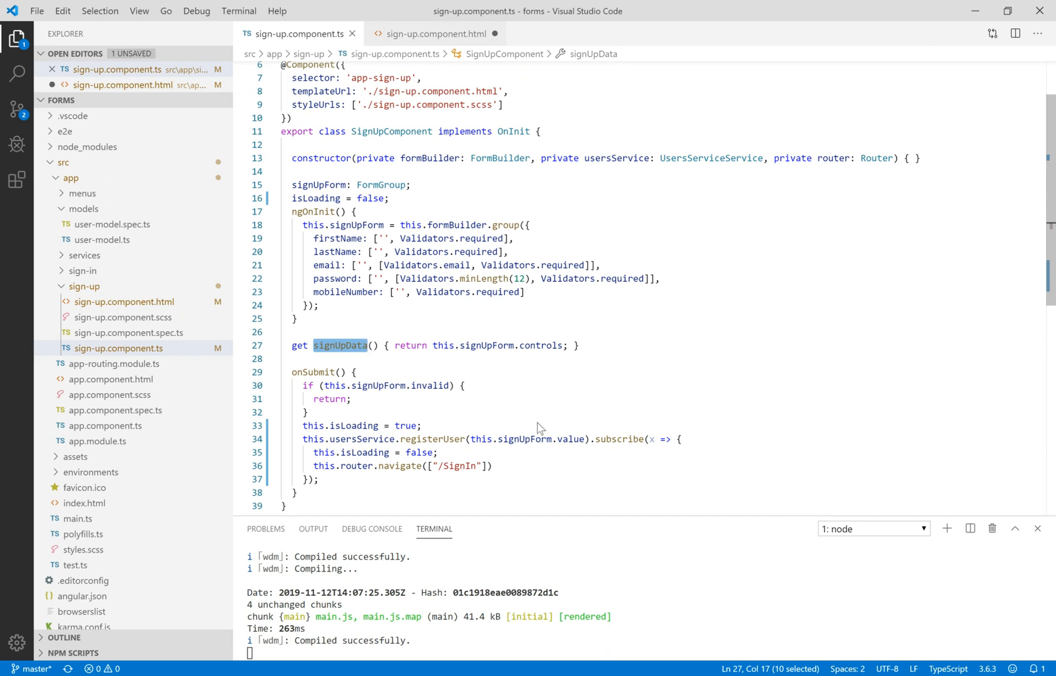
left_click(487, 281)
double_click(487, 280)
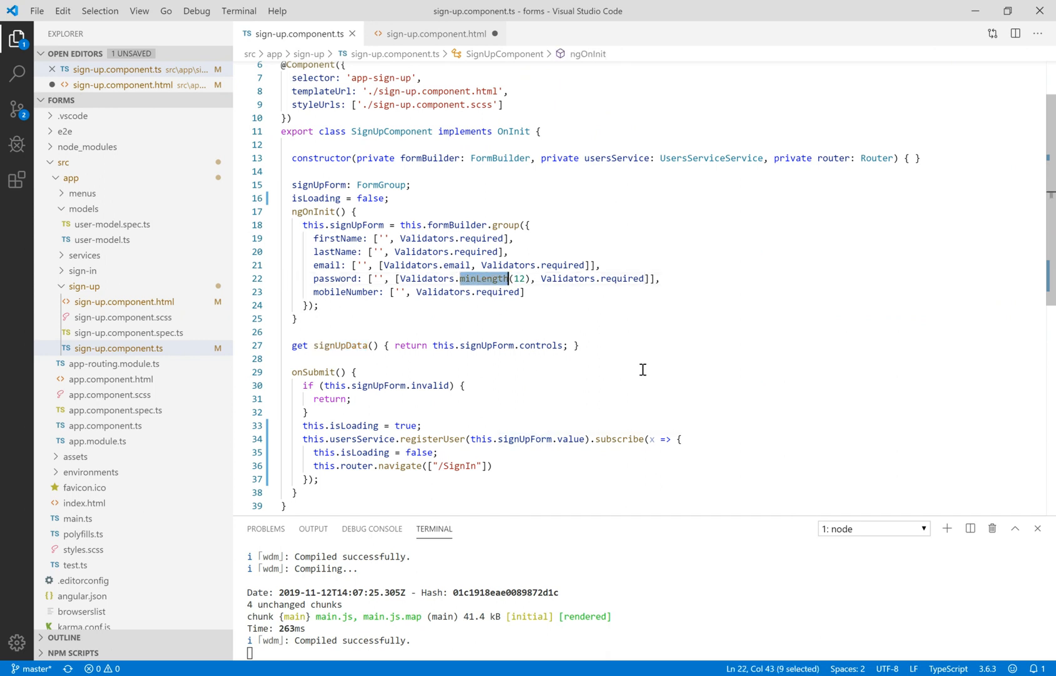
key("ctrl+Tab")
- Finish the condition as errors.minlength and replace the text with 'Password must be at least 12 characters!'
key("BackSpace")
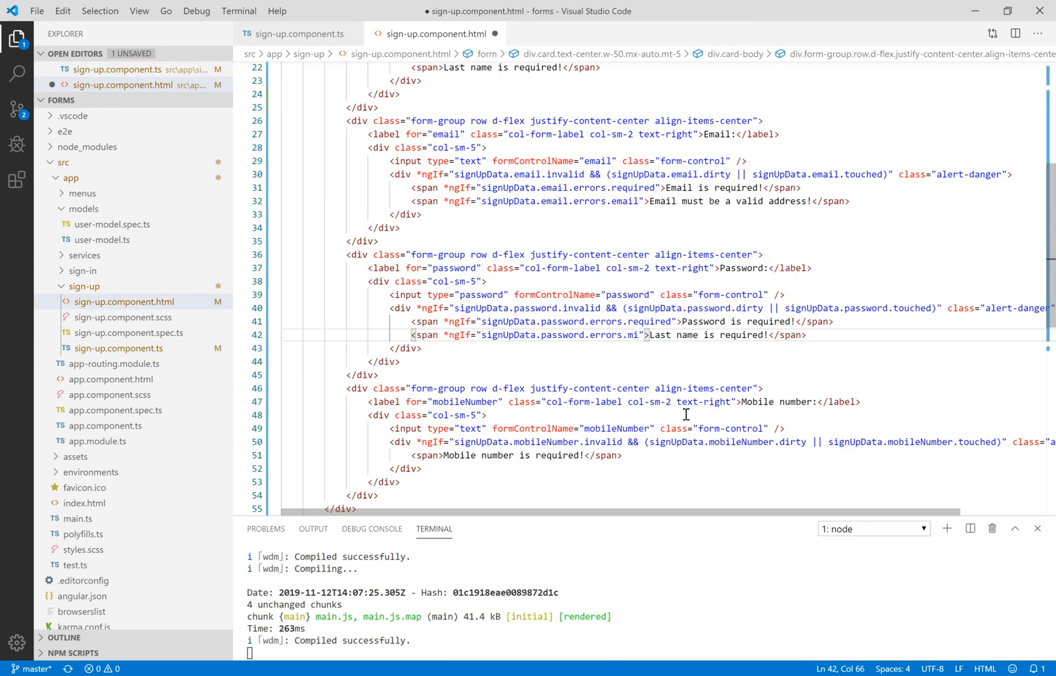
type("inlength")
key("ctrl+s")
key("shift+Right")
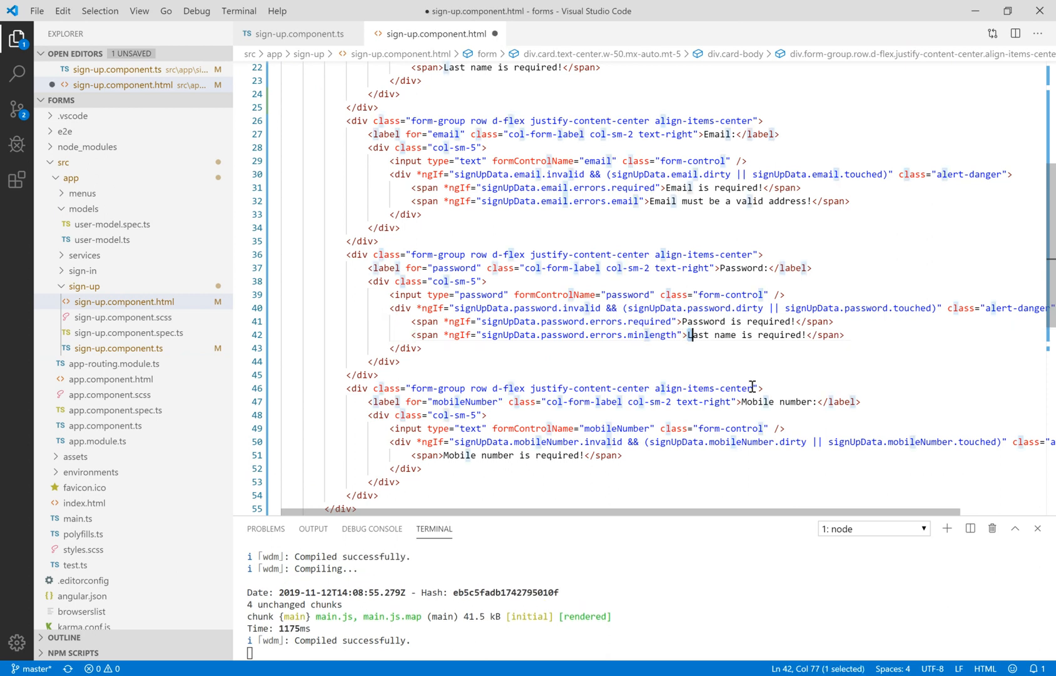
key("ctrl+shift+Right")
key("ctrl+shift+Right")
key("ctrl+shift+Right")
key("ctrl+shift+Right")
key("shift+Left")
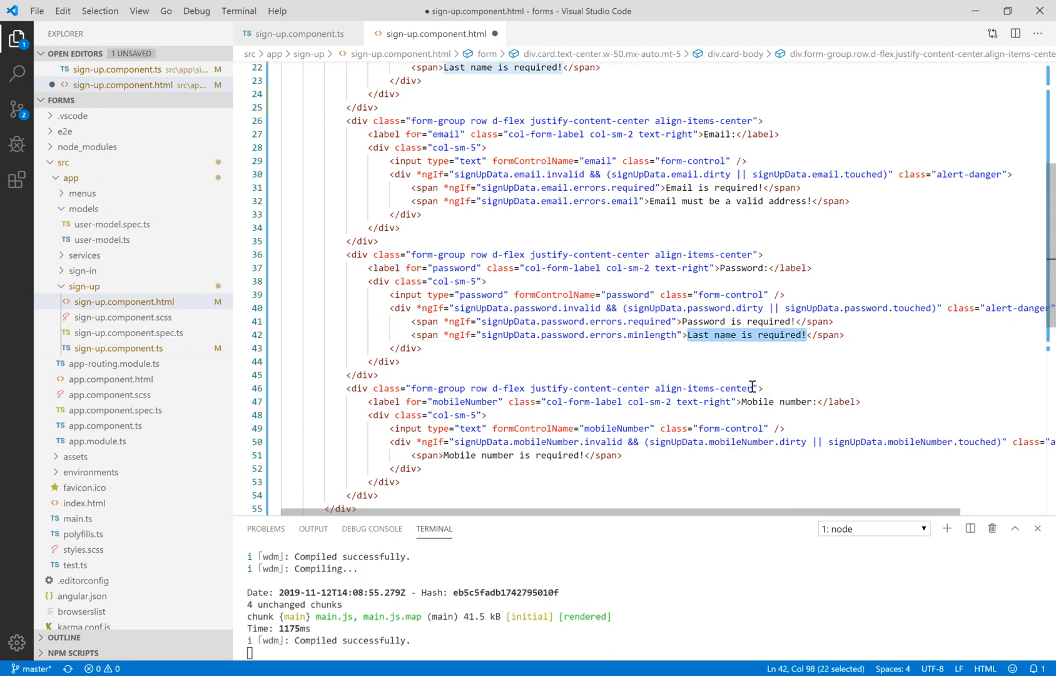
key("BackSpace")
type("Password ")
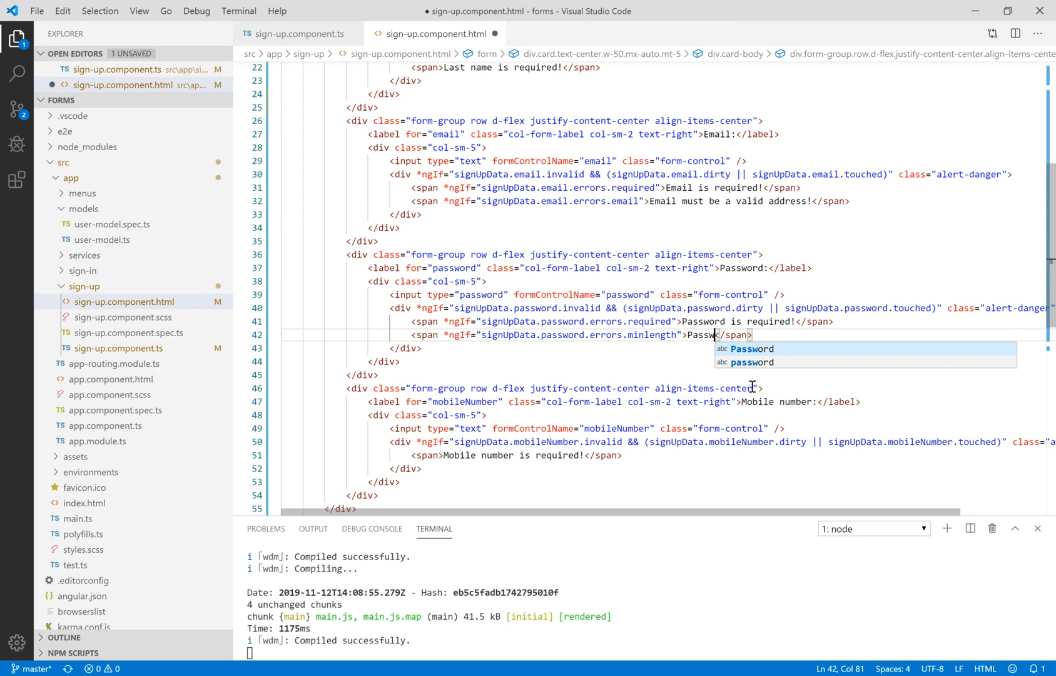
type("must ")
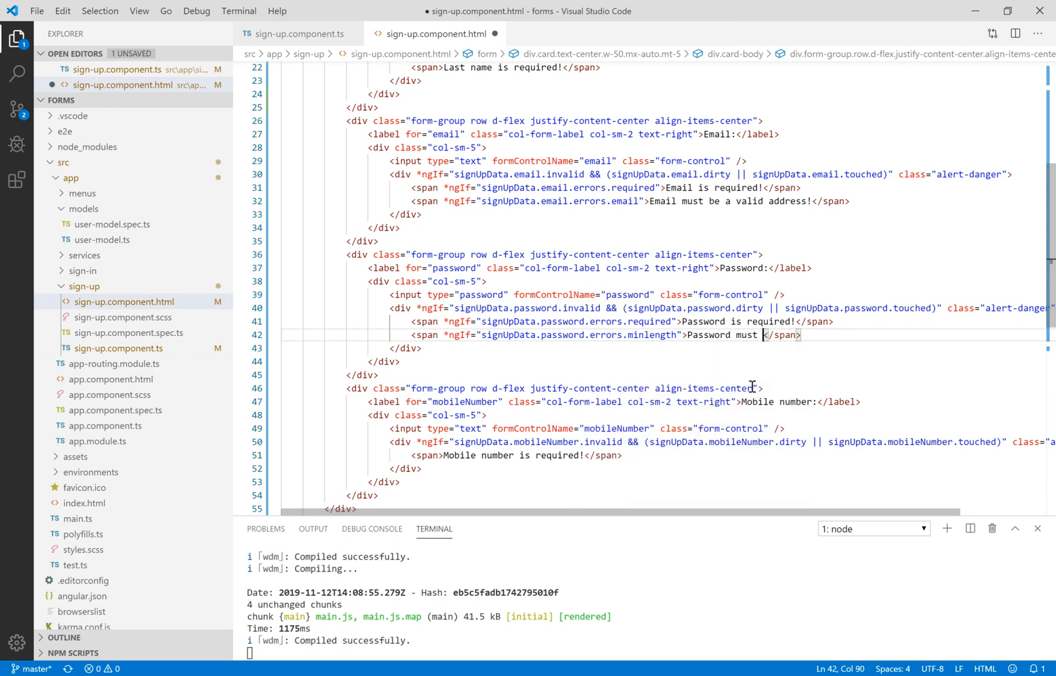
type("be at")
type(" least ")
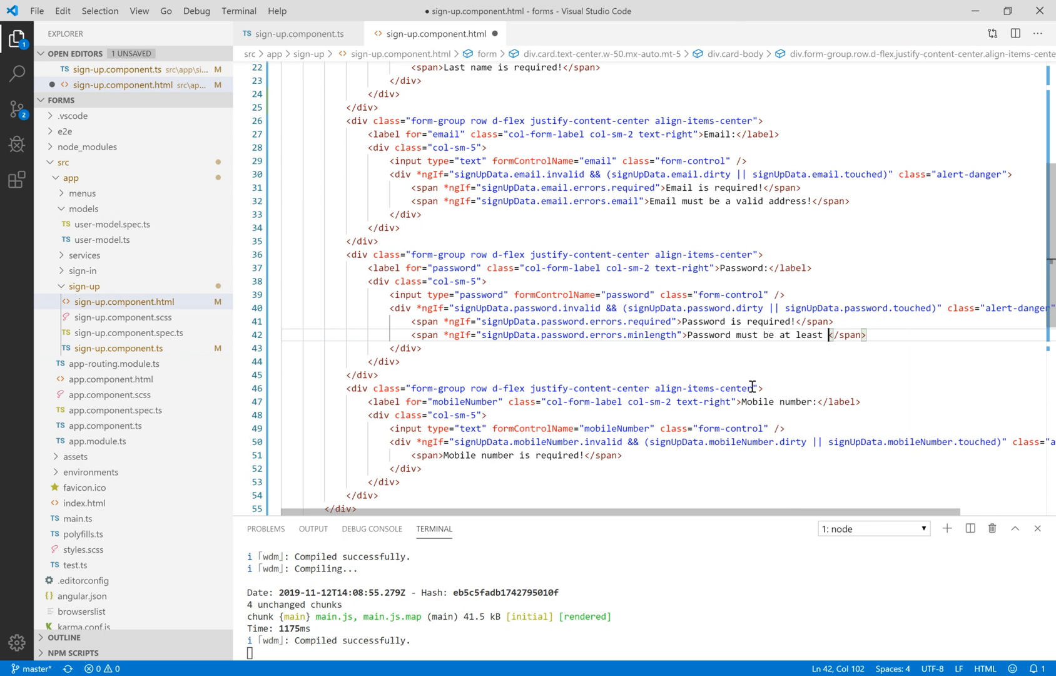
type("12 ")
type("cha")
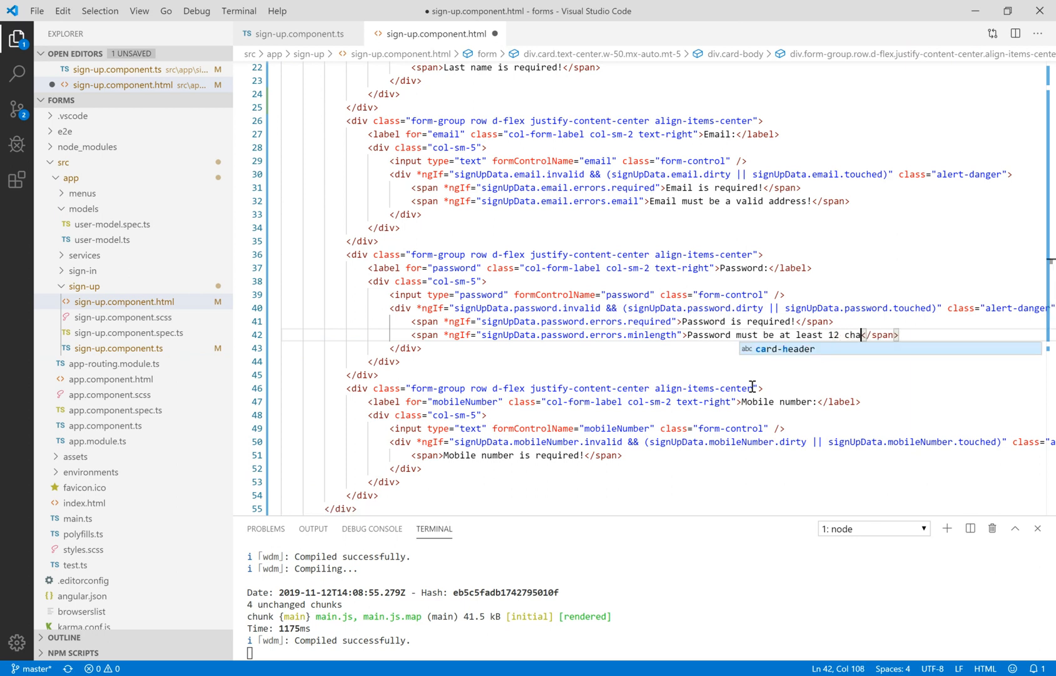
type("racters!")
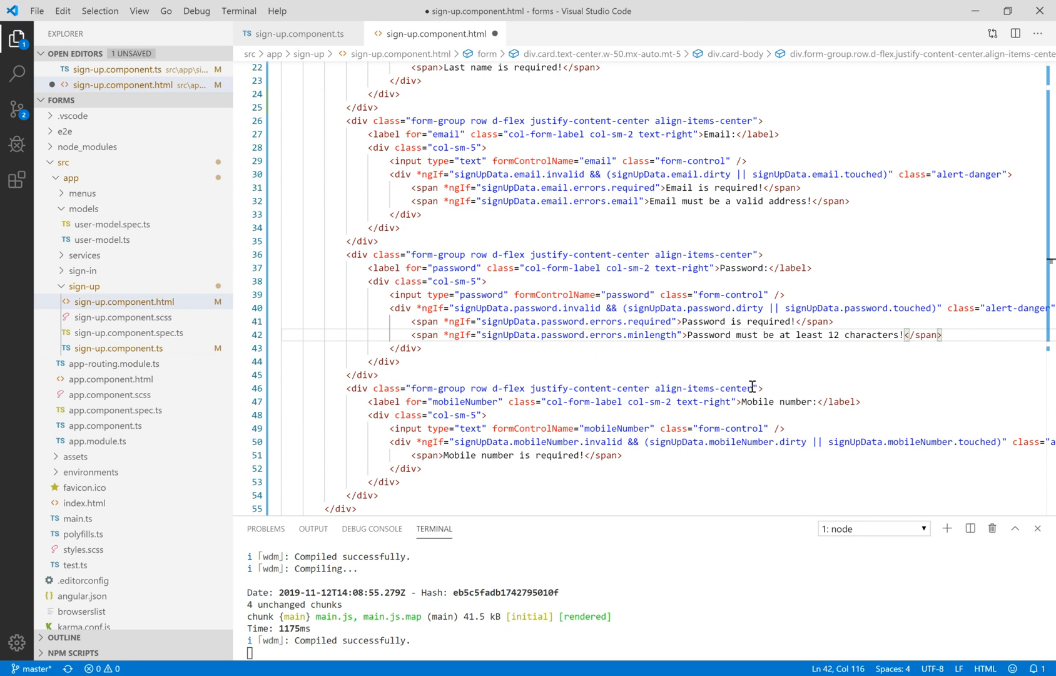
- In Edge, enter a short password and confirm the at-least-12-characters message appears
key("alt+Tab")
left_click(557, 327)
left_click(776, 351)
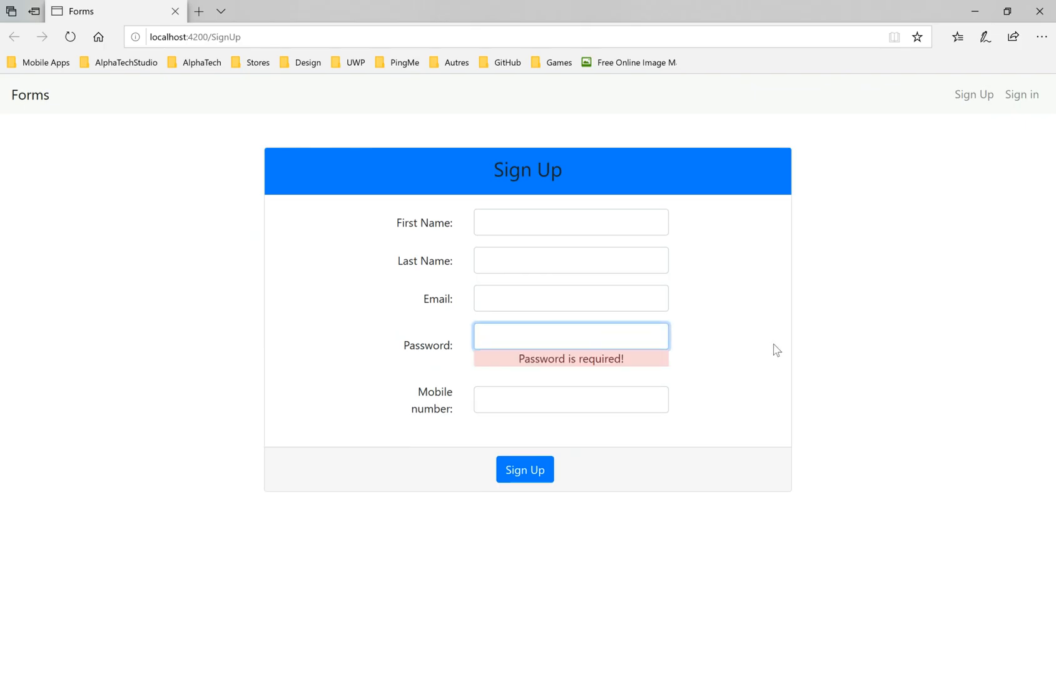
left_click(614, 335)
type("aaaaa")
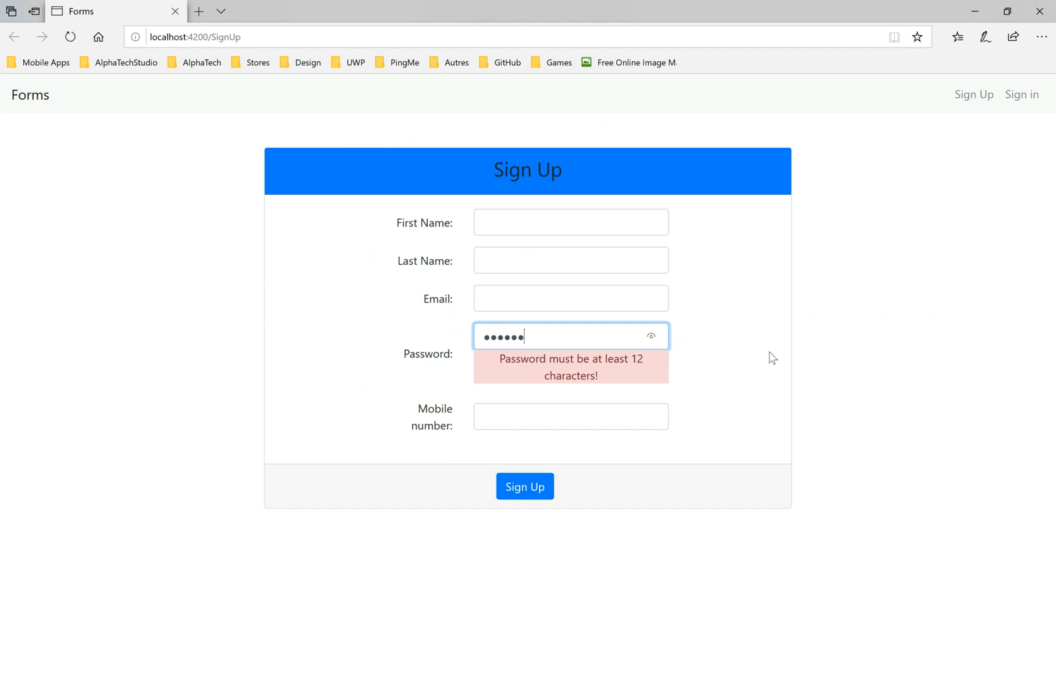
type("aaaaaaaaaa")
left_click(753, 355)
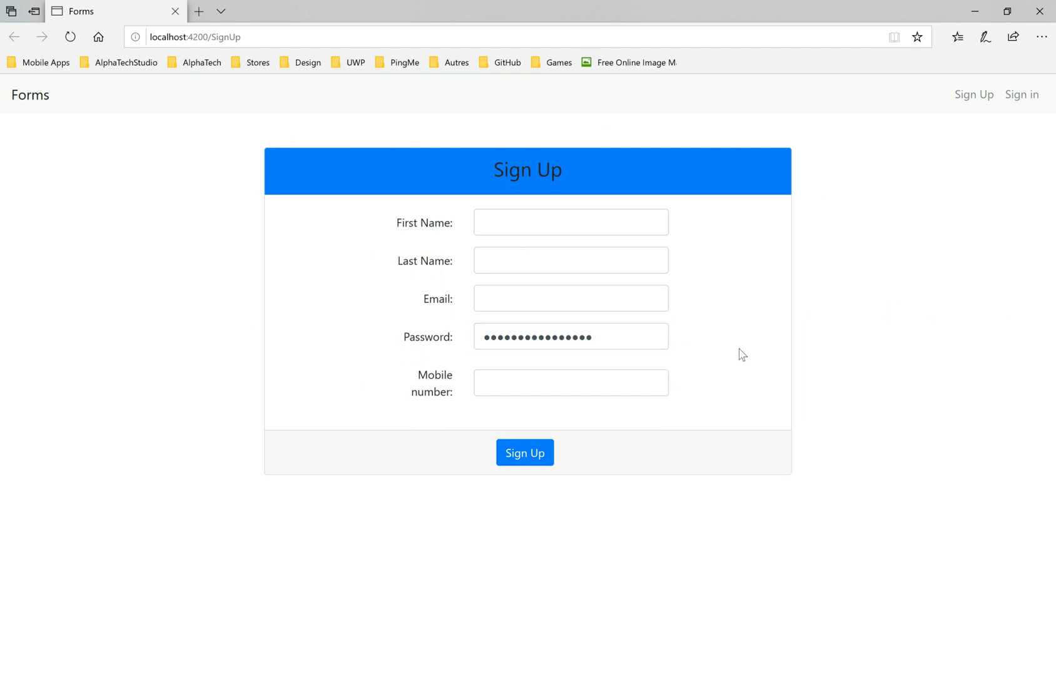
left_click(624, 338)
type("a")
left_click(569, 337)
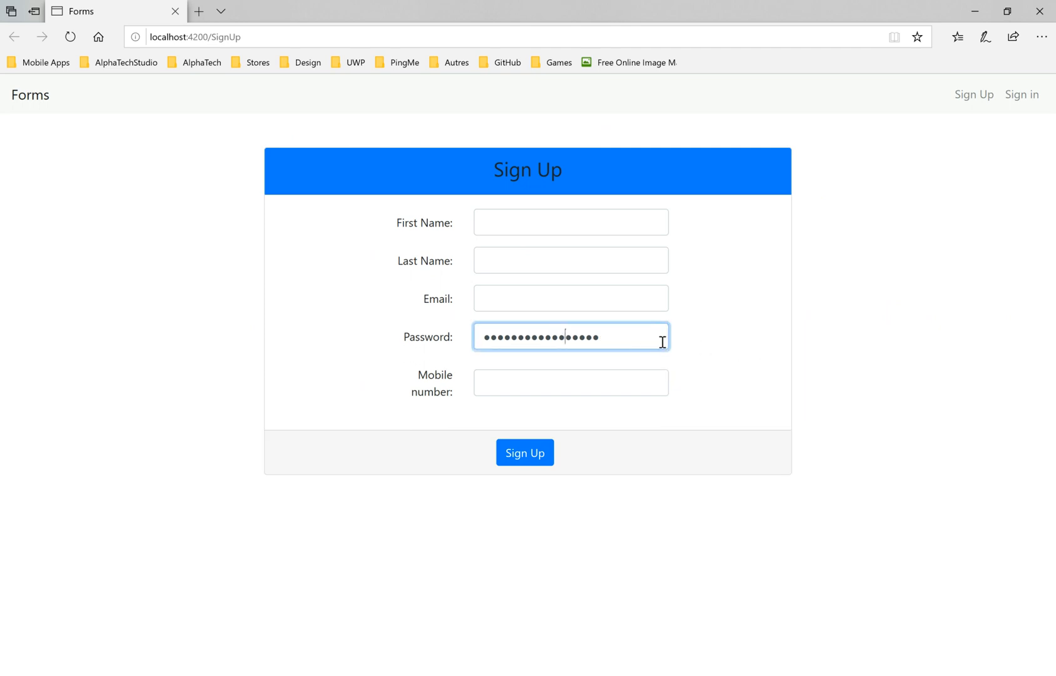
- Replace it with a longer revealed password, then leave Mobile number empty to show its required error
left_click_drag(614, 337, 410, 340)
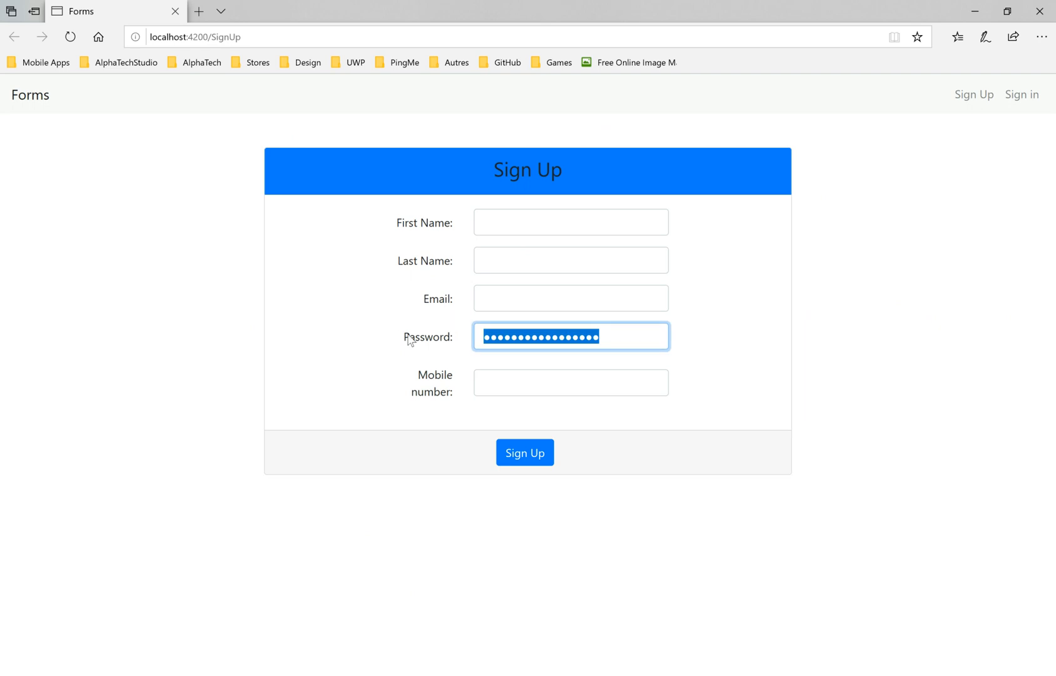
type("aasss")
left_click(651, 335)
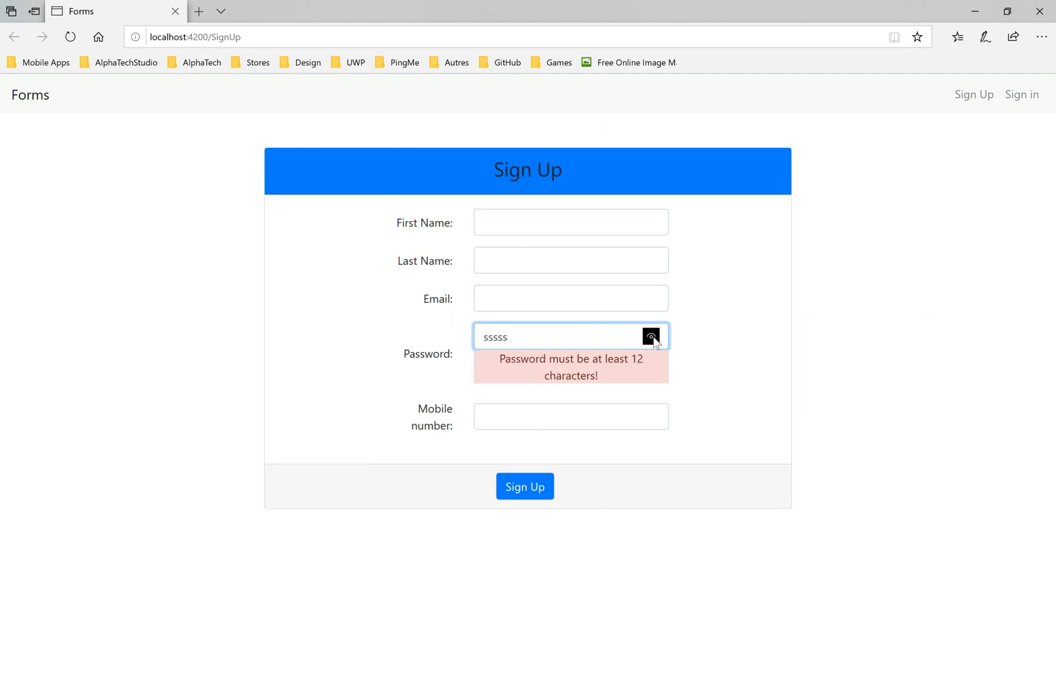
type("sssssss")
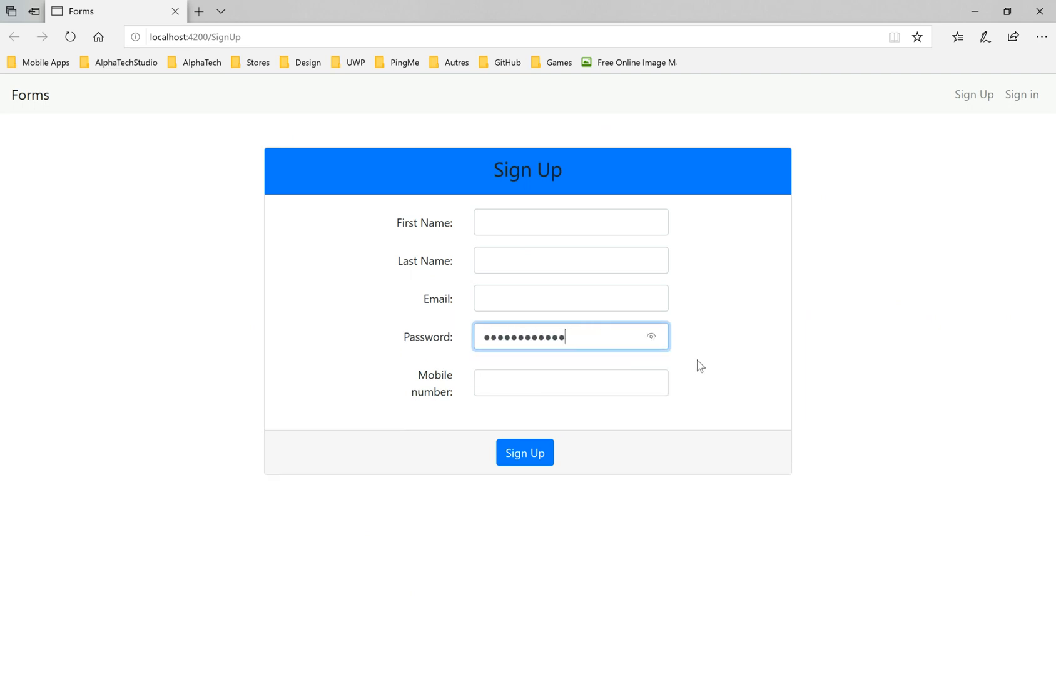
type("sss")
key("Tab")
left_click(735, 404)
left_click(592, 374)
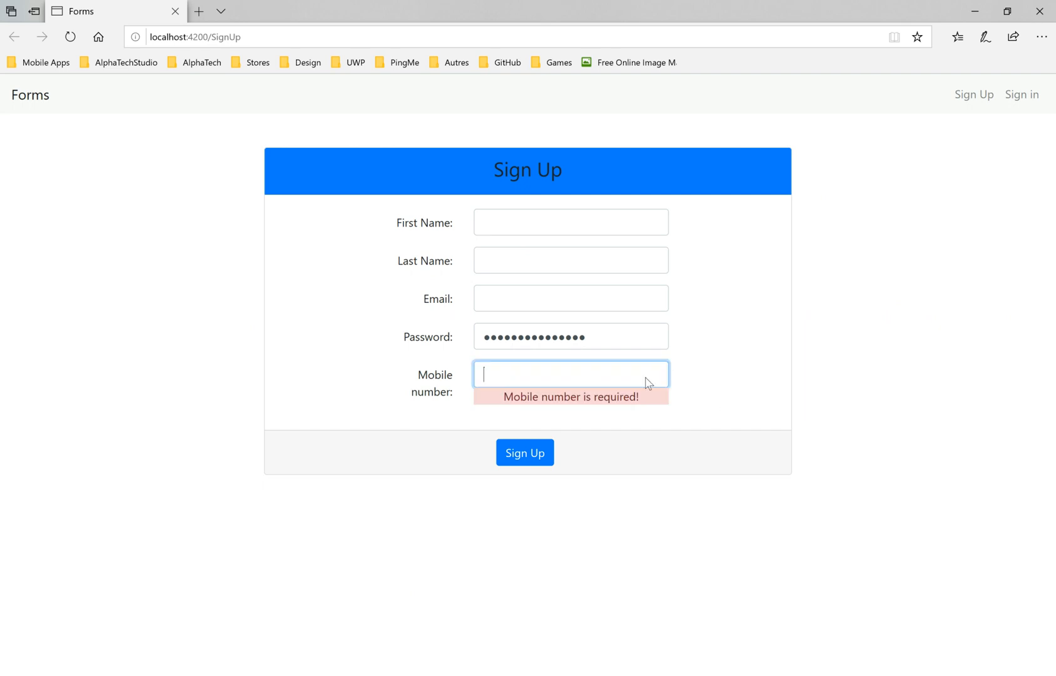
type("sss")
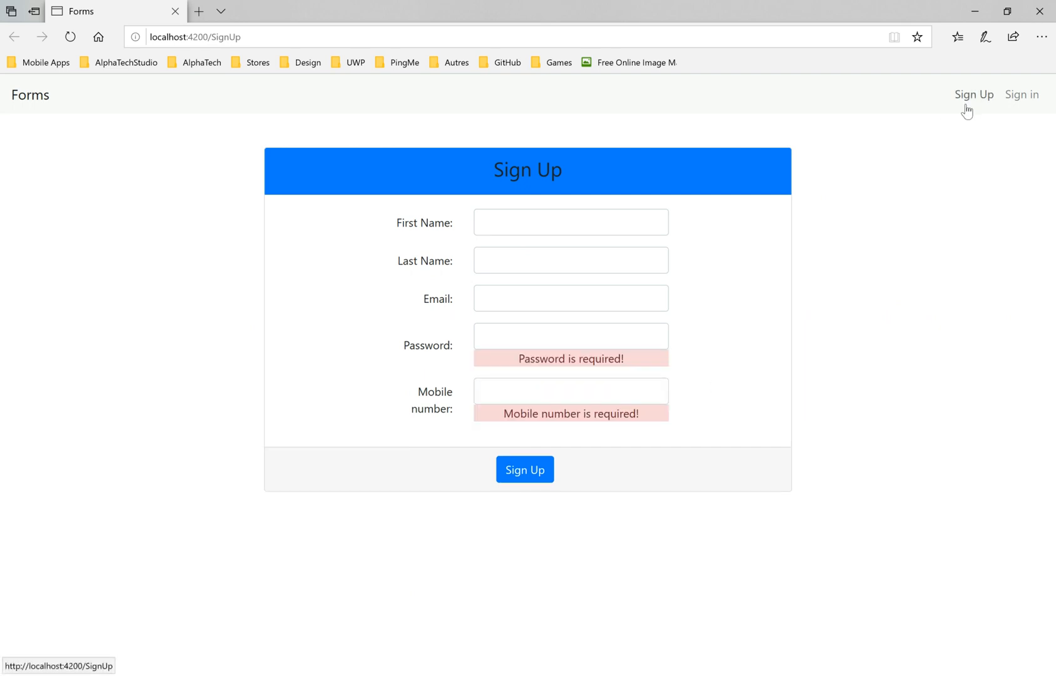